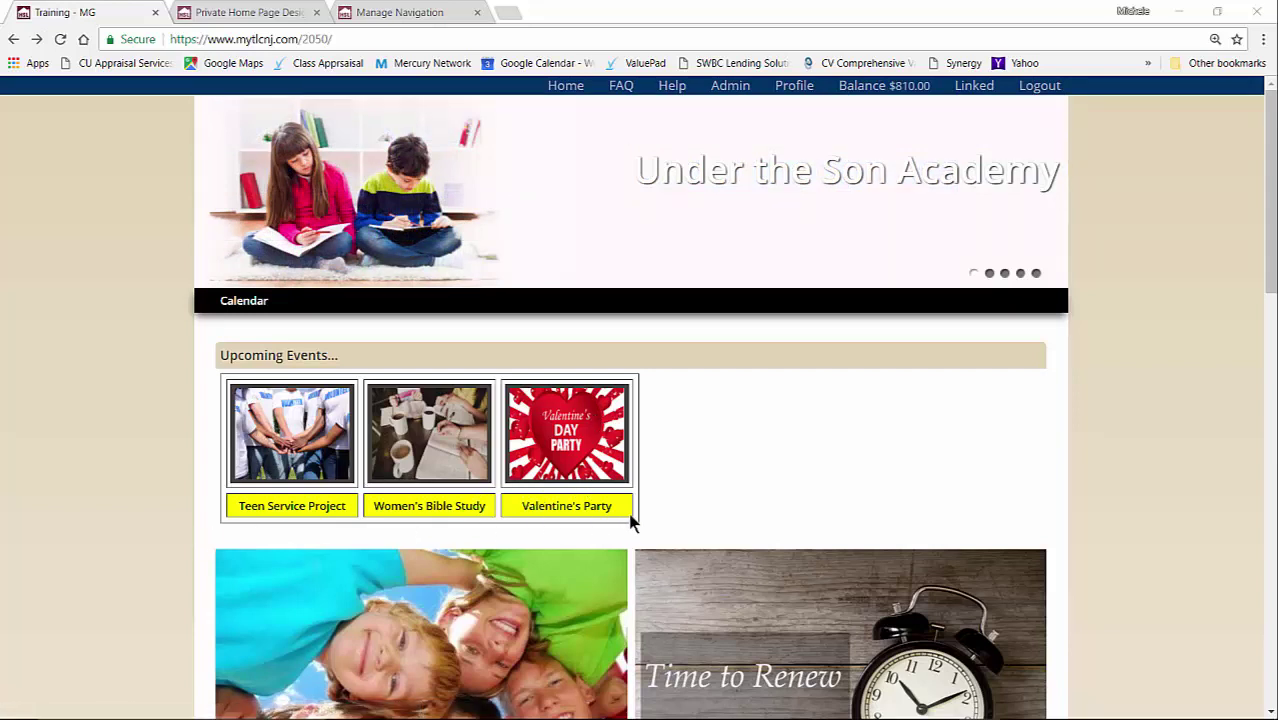
- View the Teen Service Project event page from the home page, and check the home page layout in a reduced browser window
{"action": "left_click", "coordinate": [272, 441]}
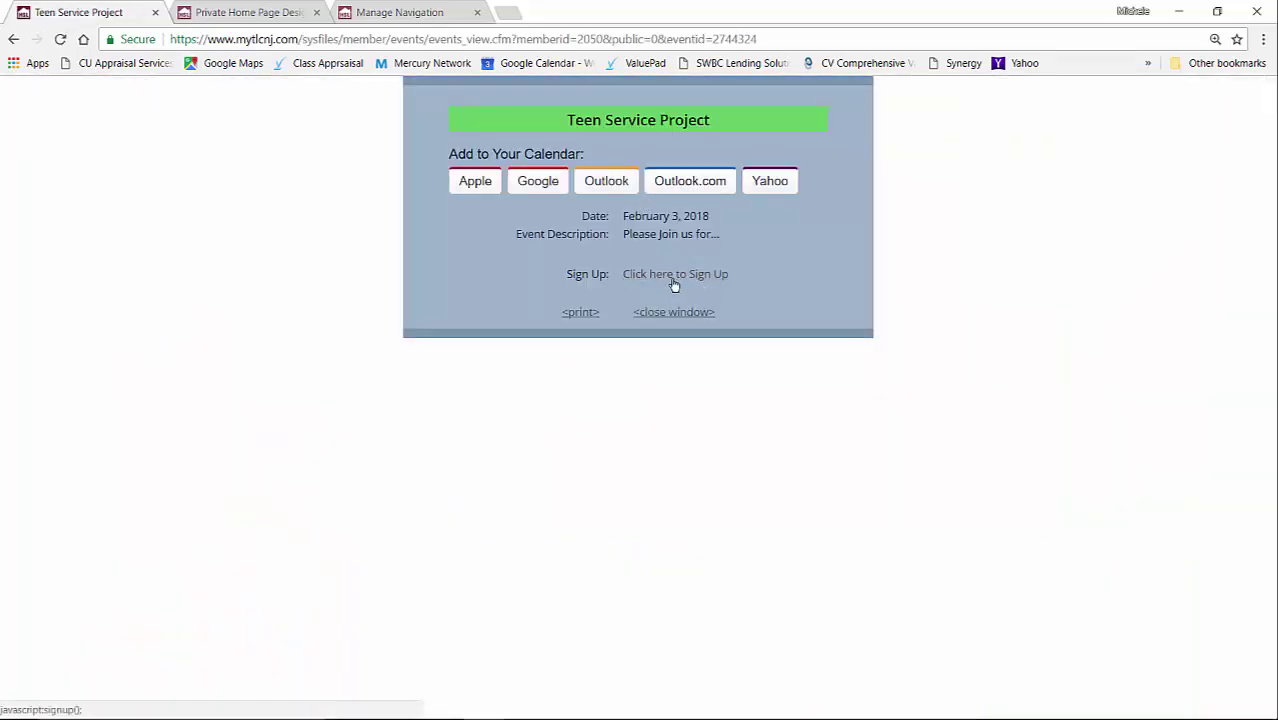
{"action": "left_click", "coordinate": [12, 40]}
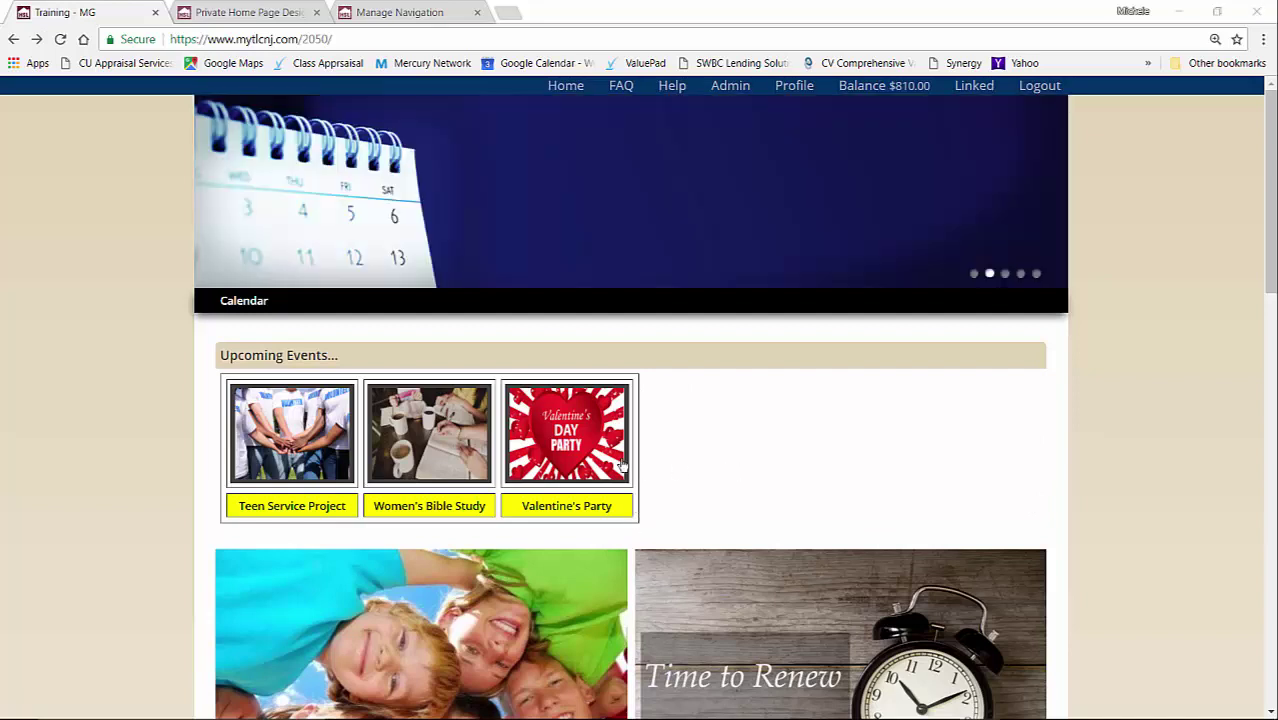
{"action": "left_click", "coordinate": [1220, 14]}
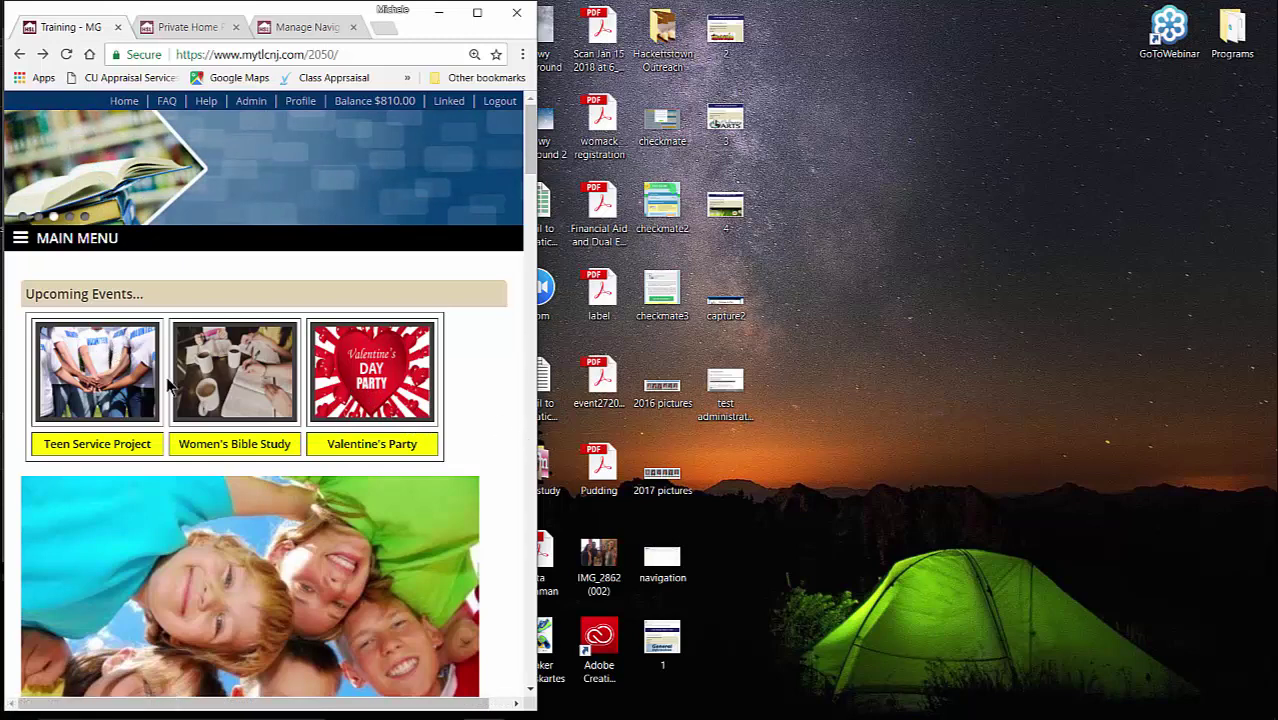
{"action": "left_click", "coordinate": [477, 12]}
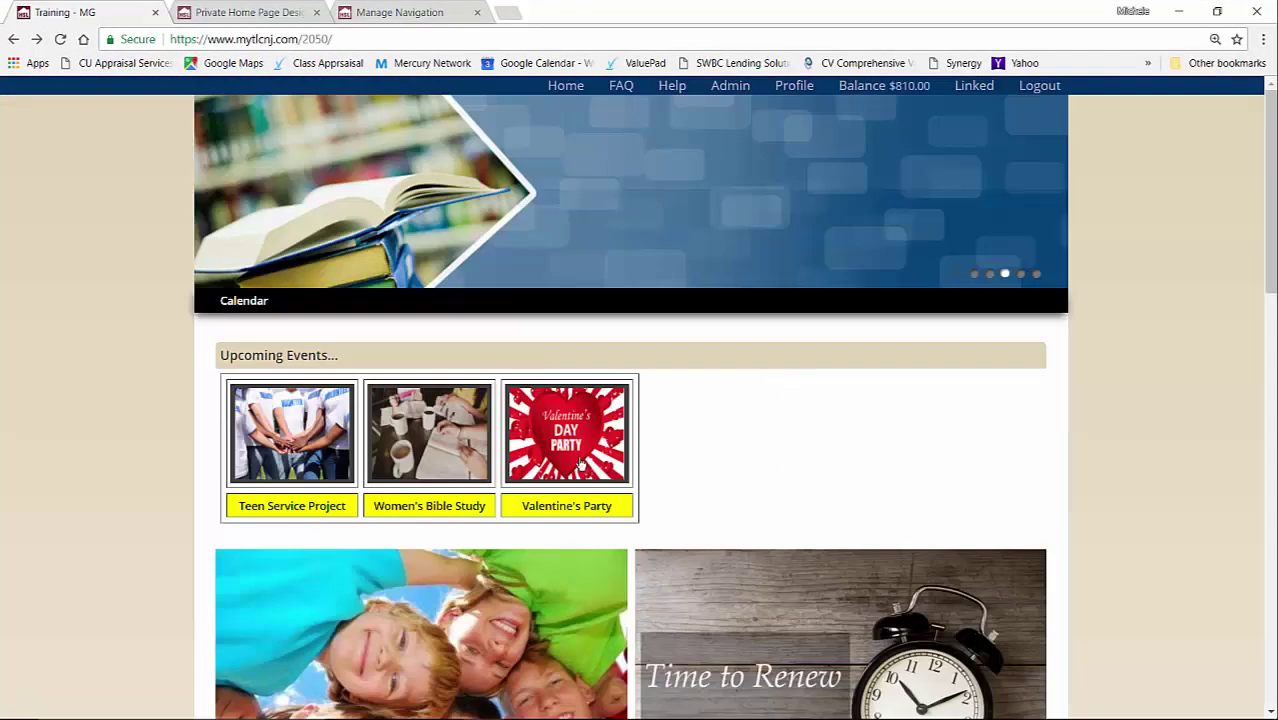
- Open the home page designer from the site's admin settings and switch it to the private home page
{"action": "left_click", "coordinate": [252, 18]}
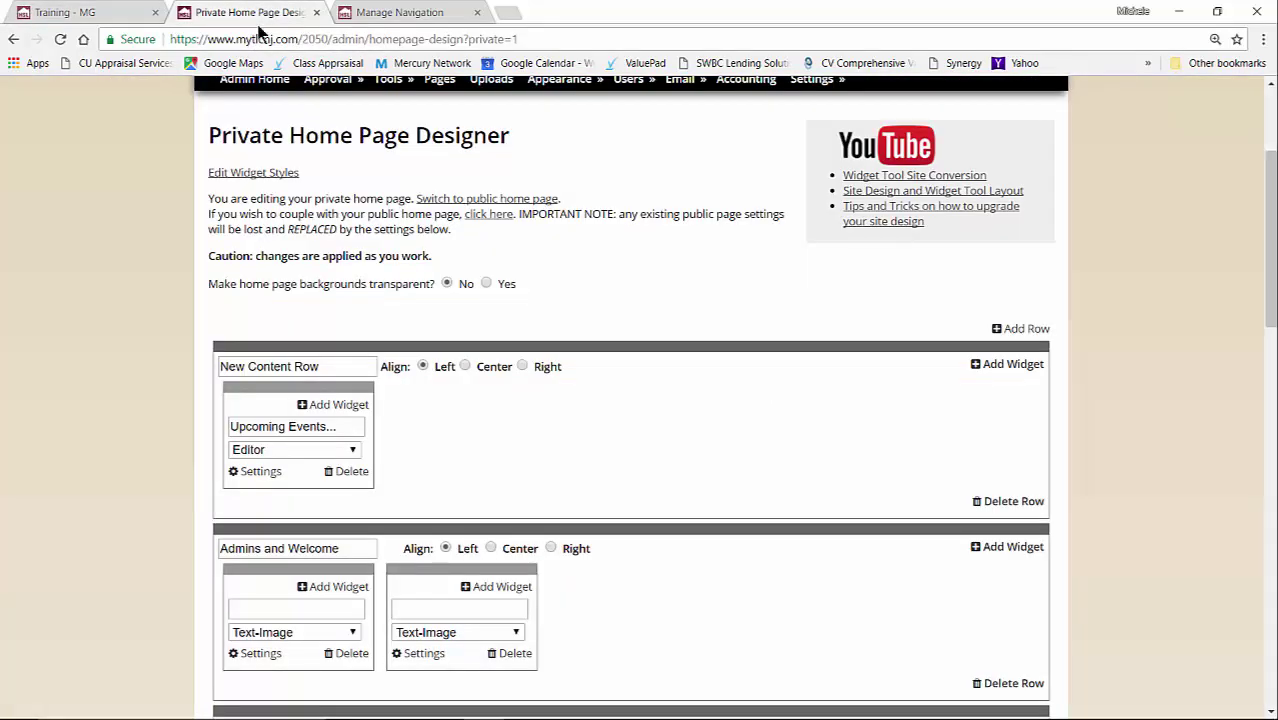
{"action": "scroll", "coordinate": [640, 380], "scroll_direction": "up", "scroll_amount": 2}
{"action": "mouse_move", "coordinate": [812, 301]}
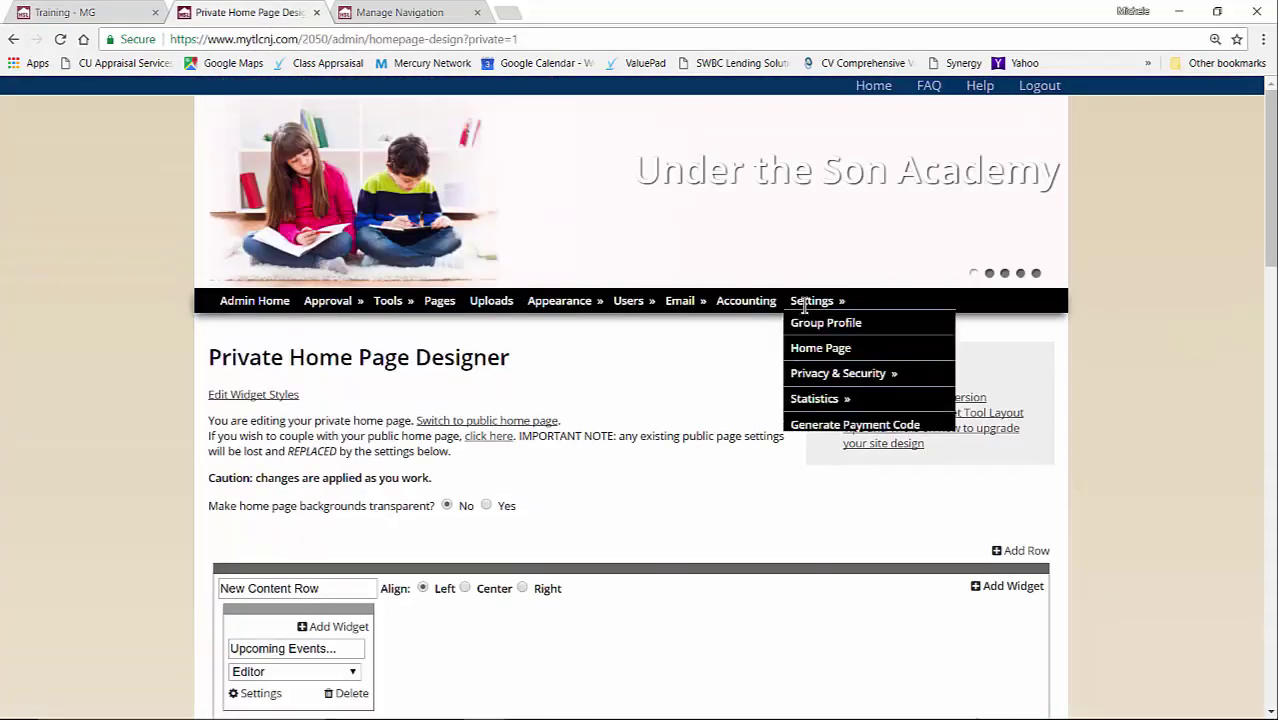
{"action": "left_click", "coordinate": [817, 349]}
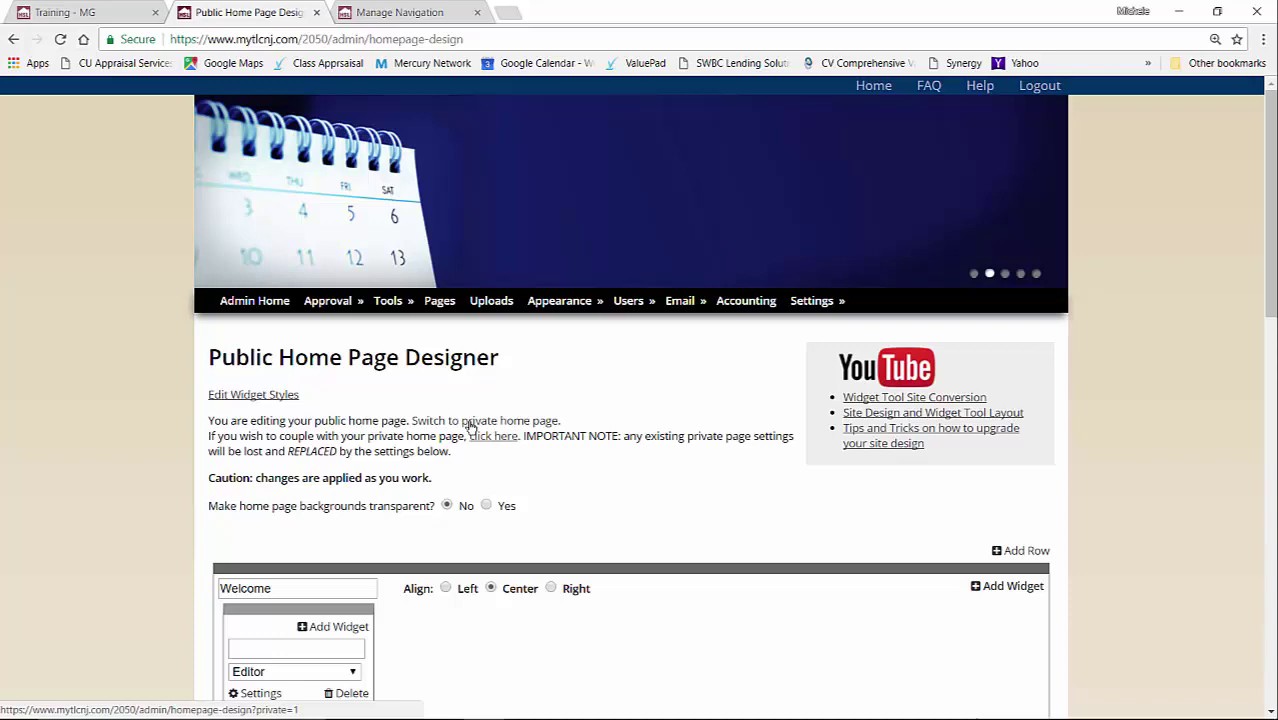
{"action": "left_click", "coordinate": [469, 423]}
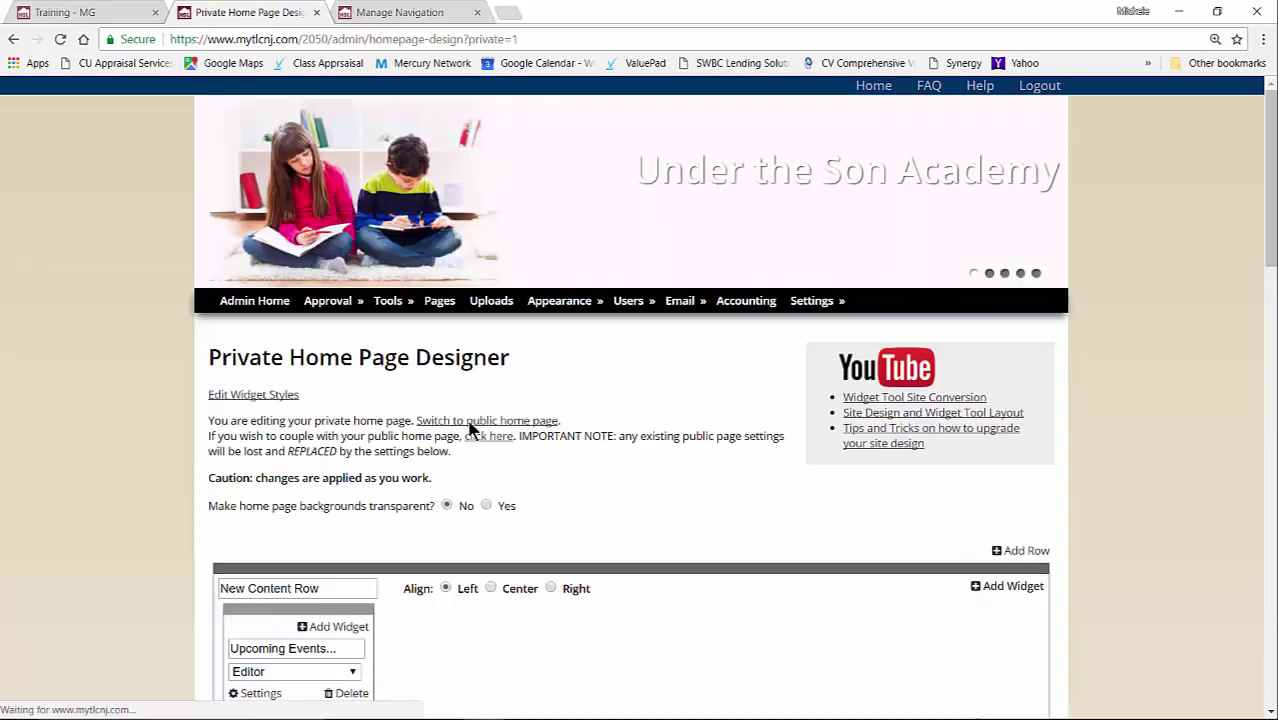
{"action": "scroll", "coordinate": [556, 479], "scroll_direction": "down", "scroll_amount": 2}
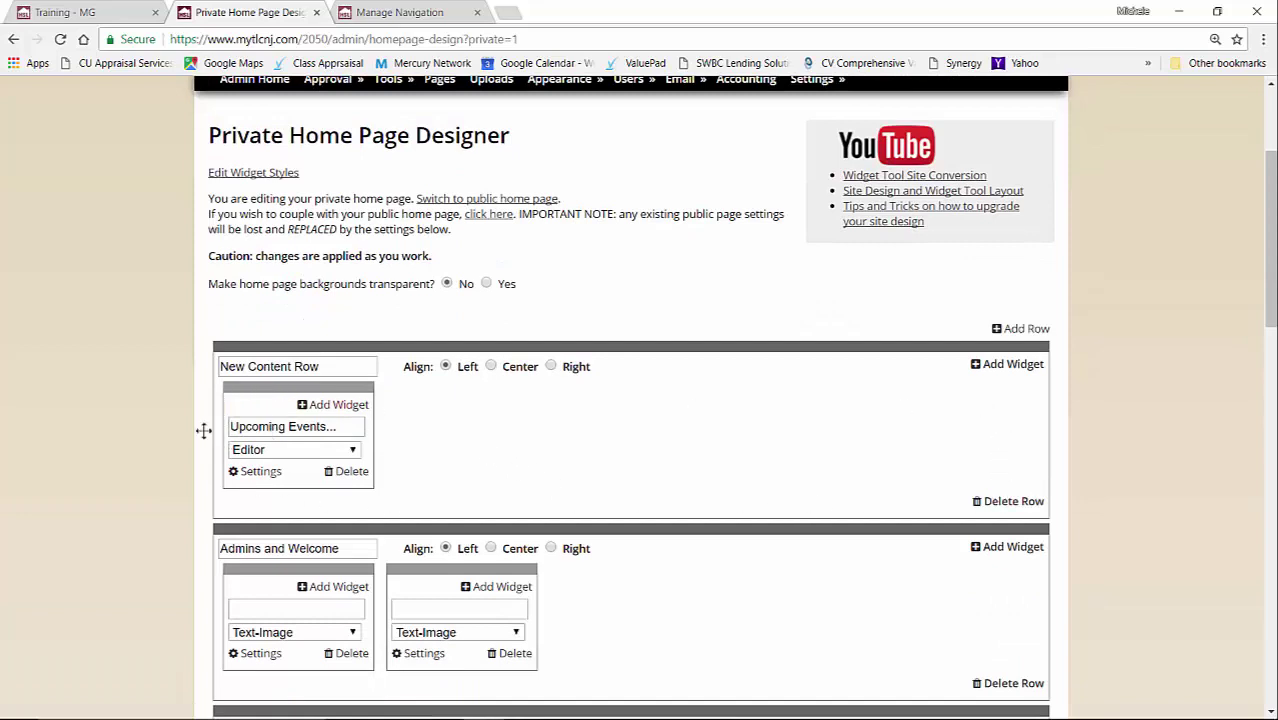
- Open the Upcoming Events widget's content in a maximized editor and place the cursor beside the existing events table
{"action": "left_click", "coordinate": [262, 472]}
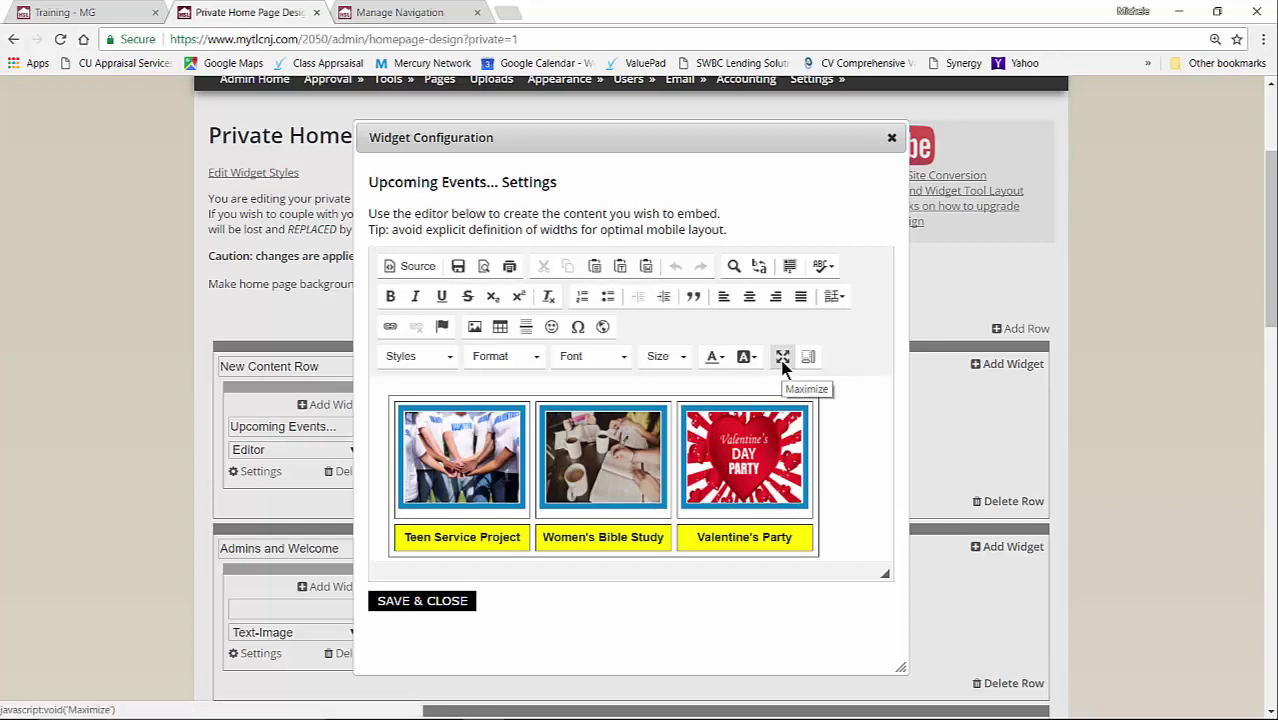
{"action": "left_click", "coordinate": [783, 358]}
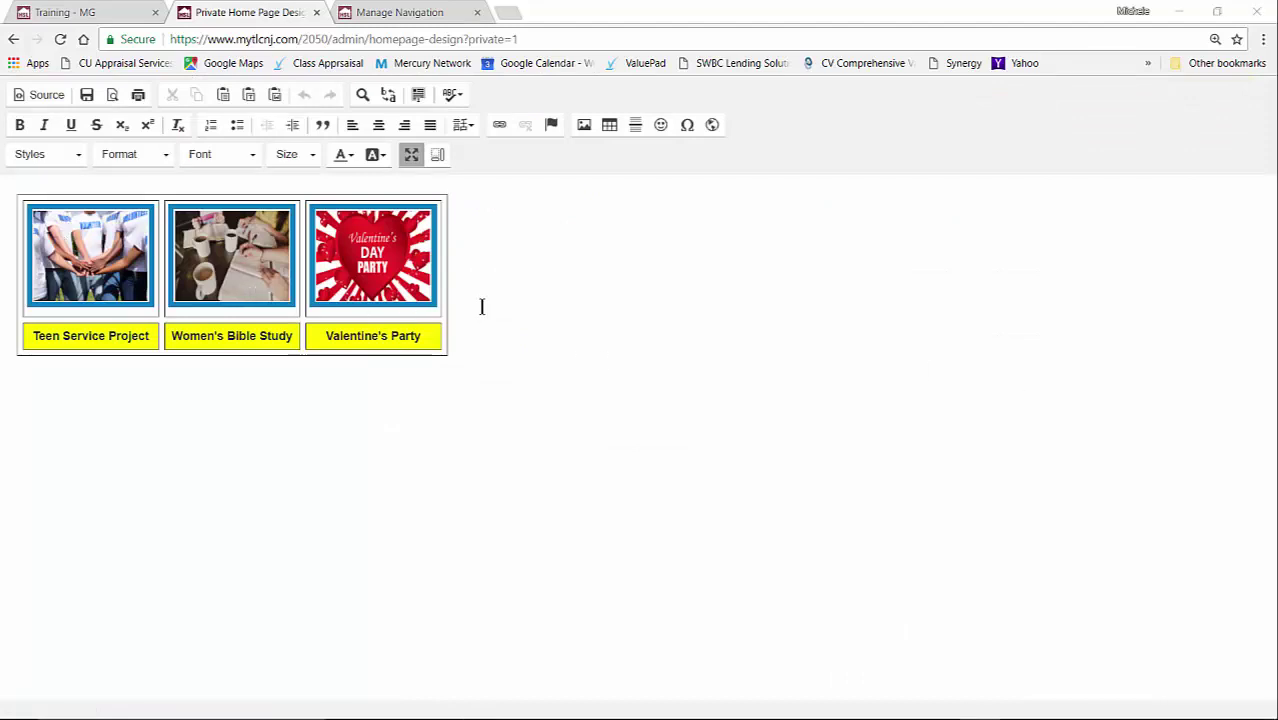
{"action": "left_click", "coordinate": [454, 340]}
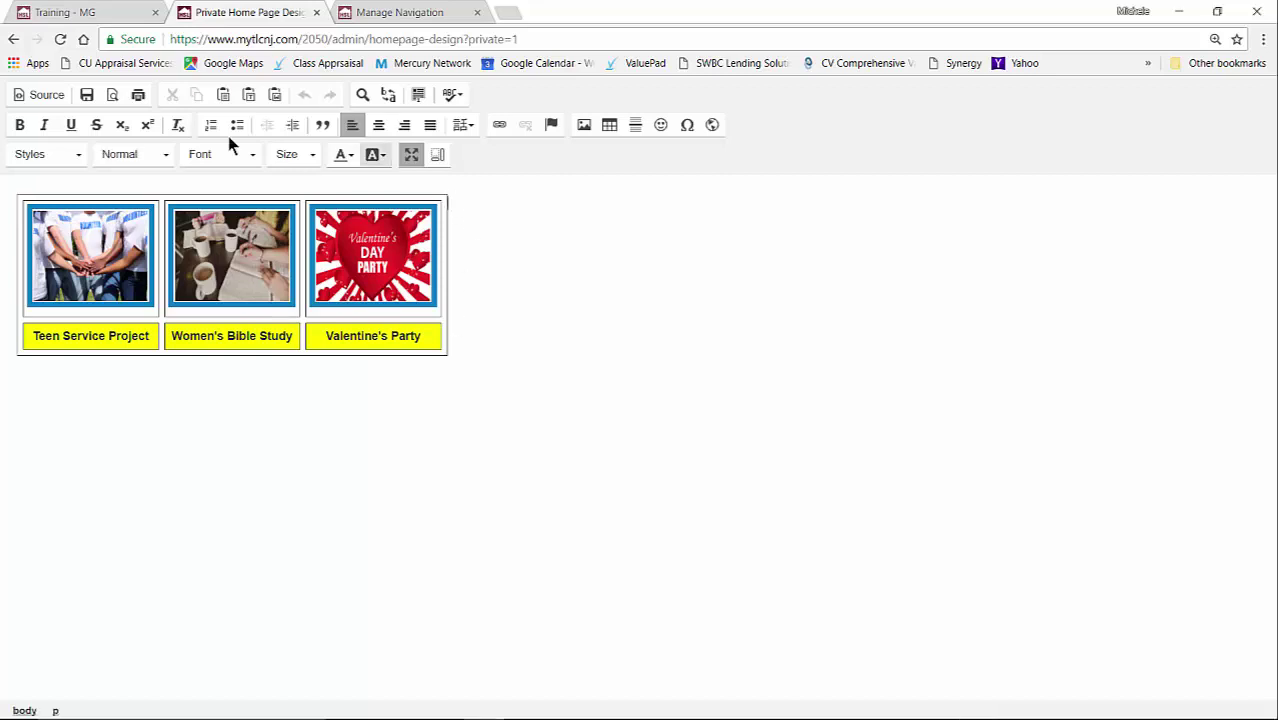
- Start a new table with 2 rows and 3 columns, keeping border size 1 and setting the alignment to Left
{"action": "left_click", "coordinate": [610, 128]}
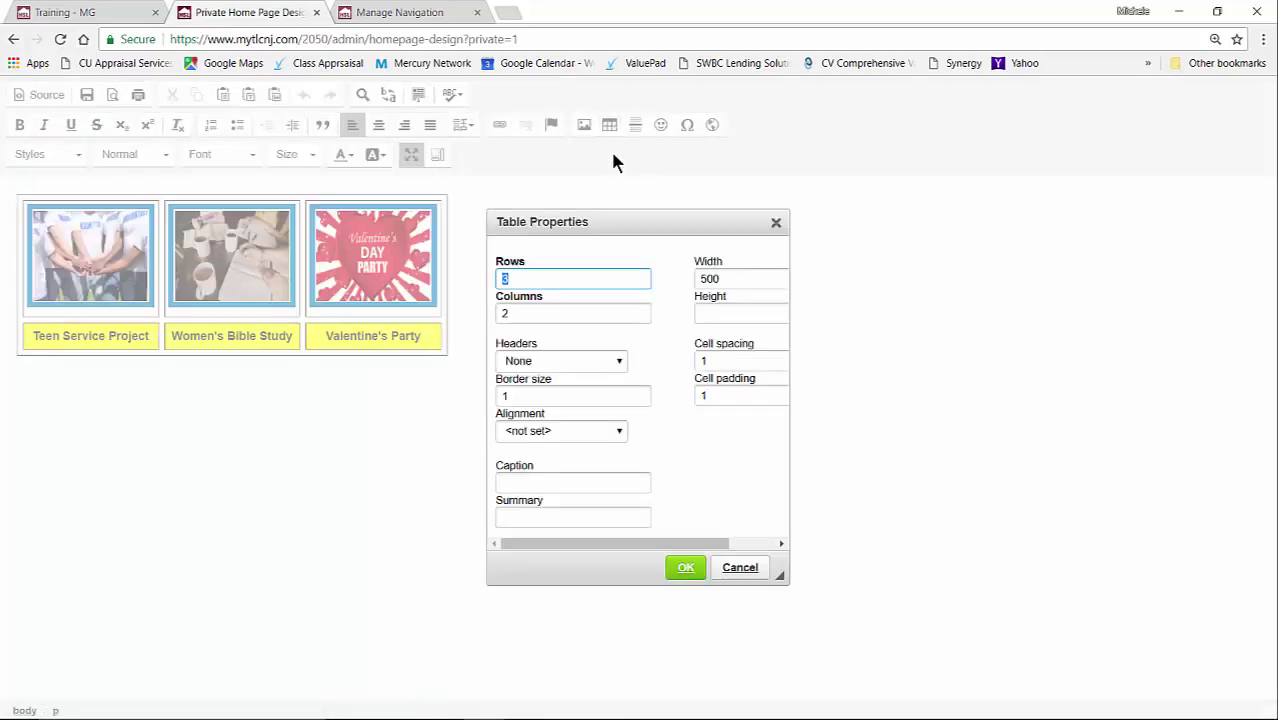
{"action": "type", "text": "2"}
{"action": "key", "text": "Tab"}
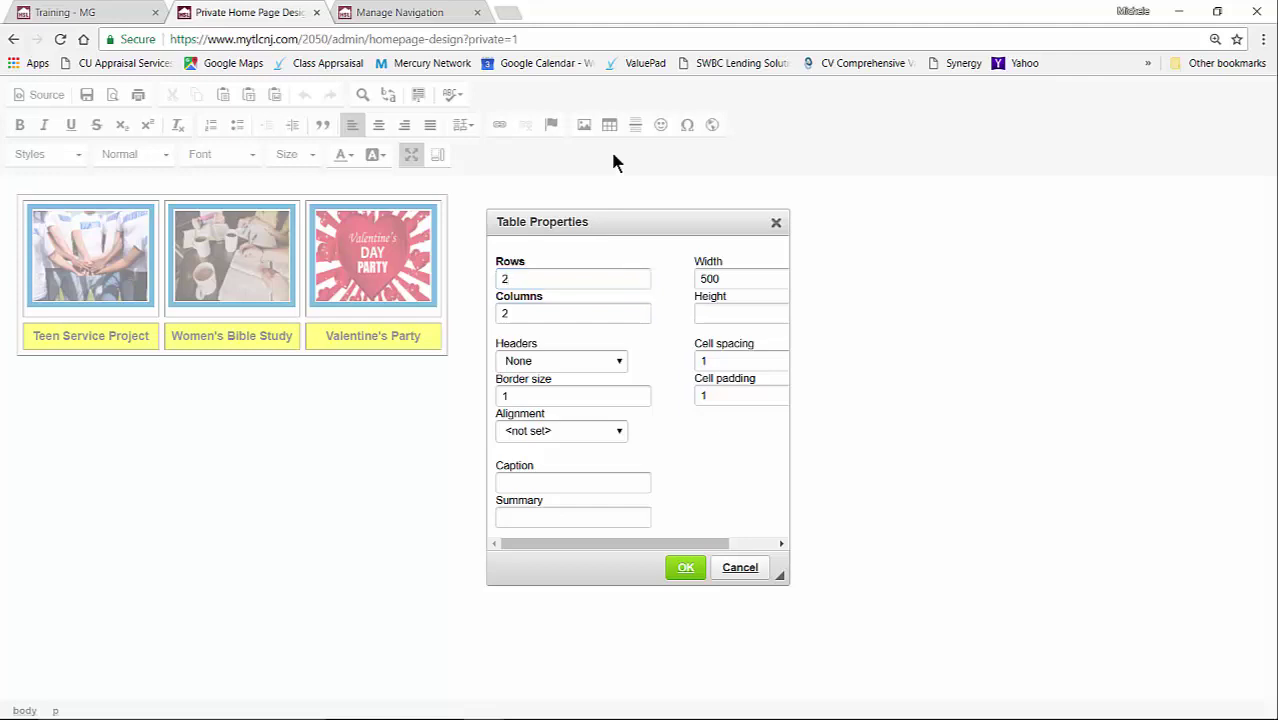
{"action": "type", "text": "3"}
{"action": "key", "text": "Tab"}
{"action": "key", "text": "Tab"}
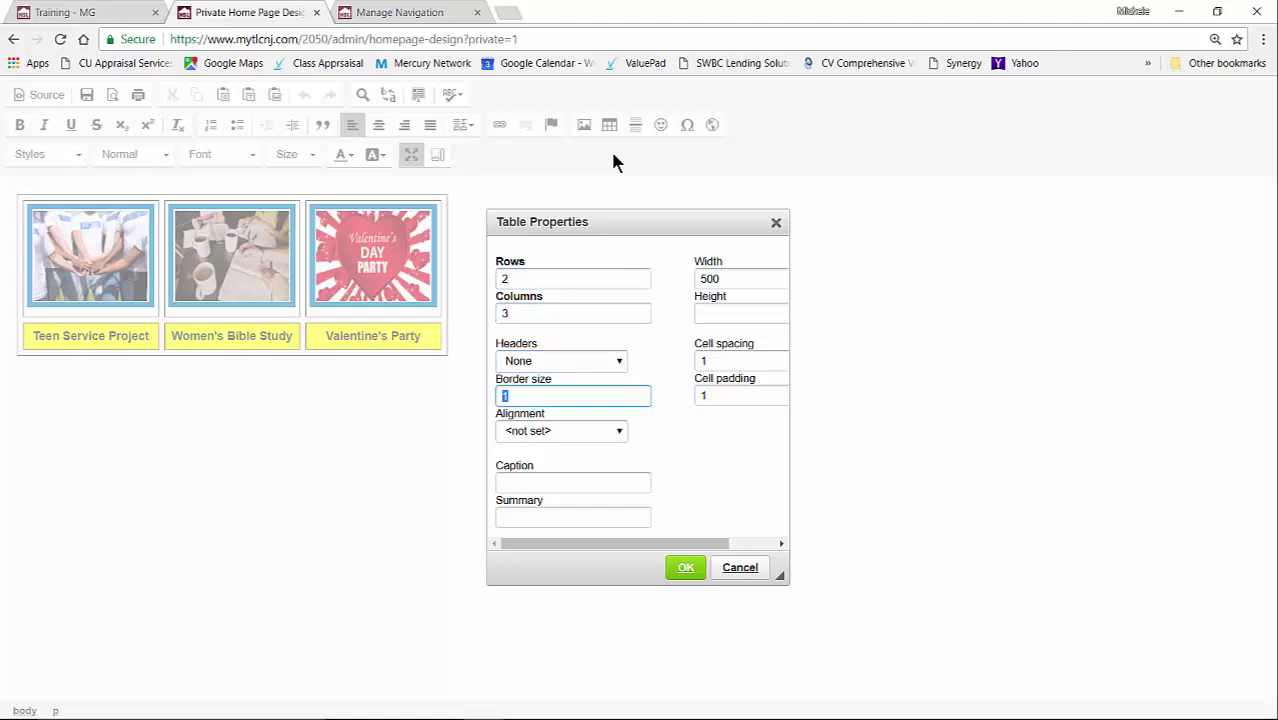
{"action": "key", "text": "Tab"}
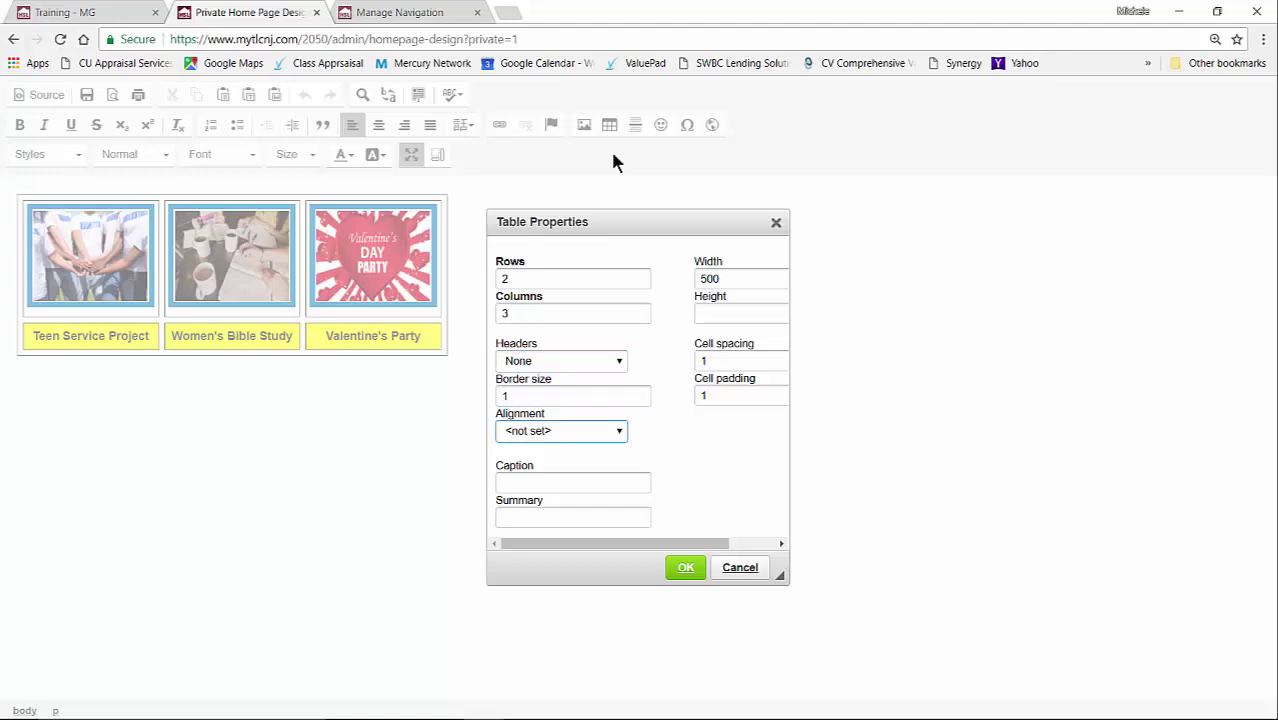
{"action": "key", "text": "Down"}
{"action": "key", "text": "Tab"}
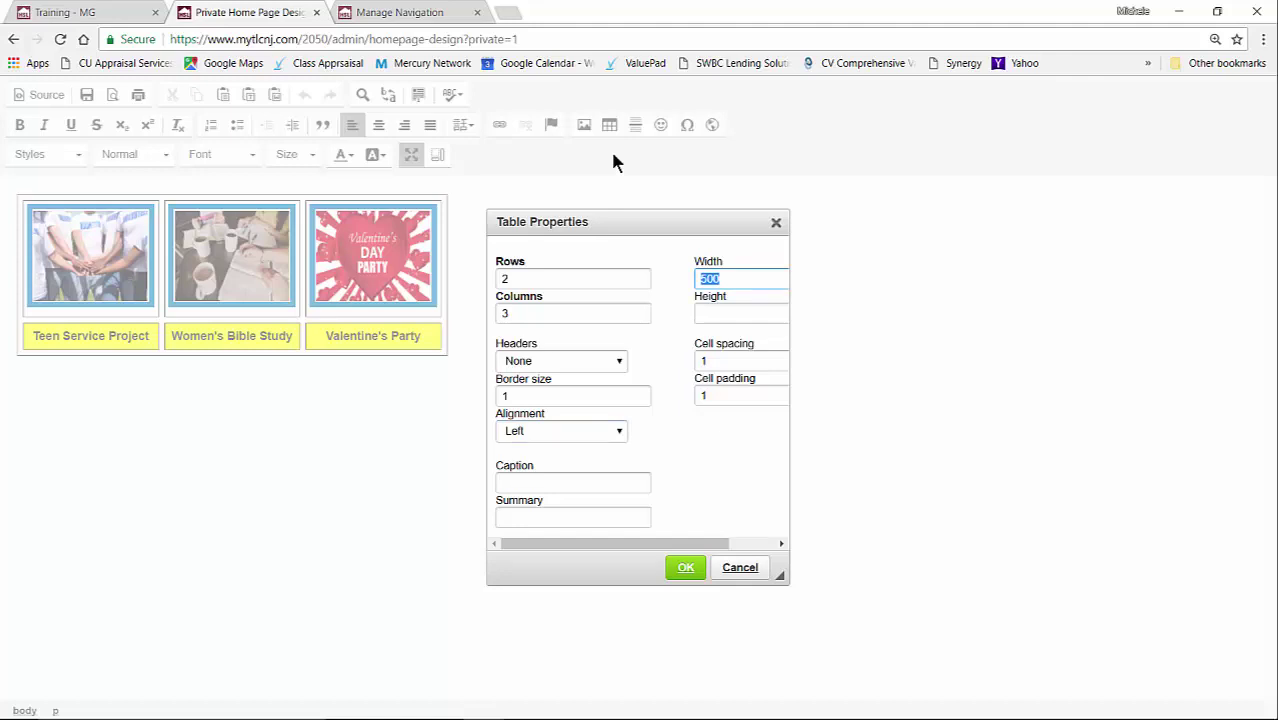
- Set the new table's width to 0, cell spacing to 6 and cell padding to 4, and insert it
{"action": "type", "text": "0"}
{"action": "key", "text": "Tab"}
{"action": "key", "text": "Tab"}
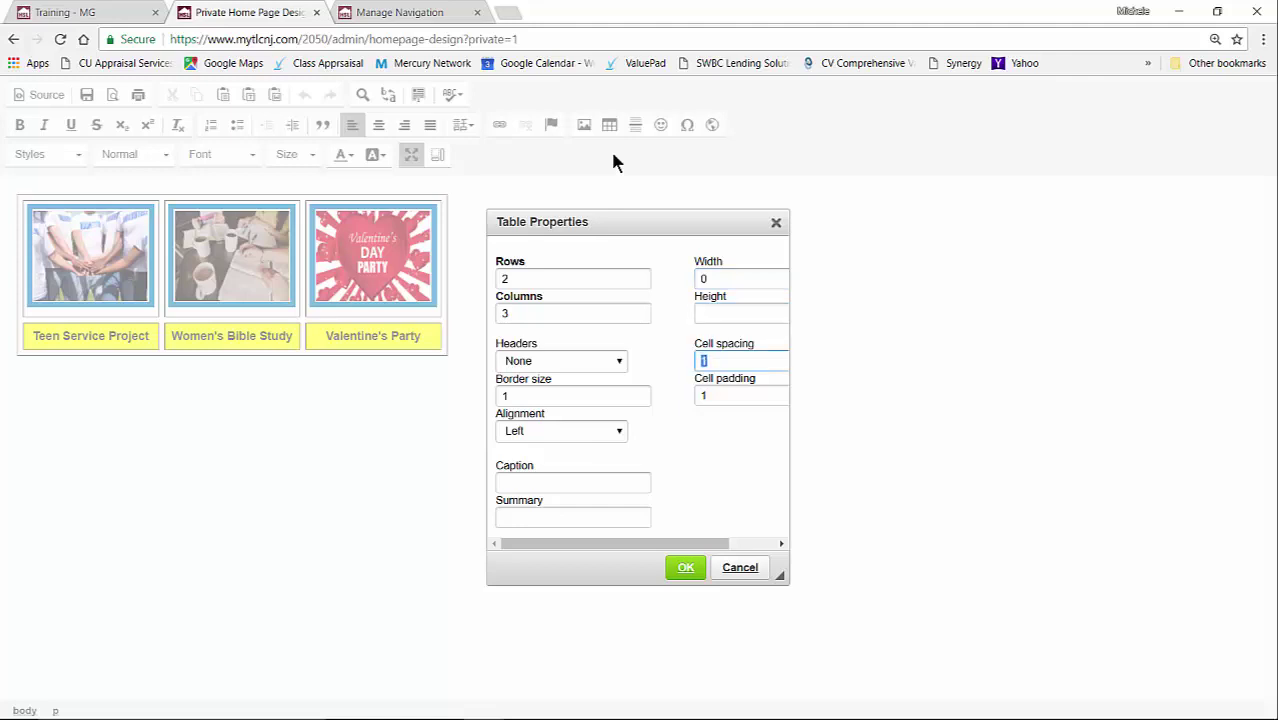
{"action": "type", "text": "6"}
{"action": "key", "text": "Tab"}
{"action": "type", "text": "4"}
{"action": "left_click", "coordinate": [685, 567]}
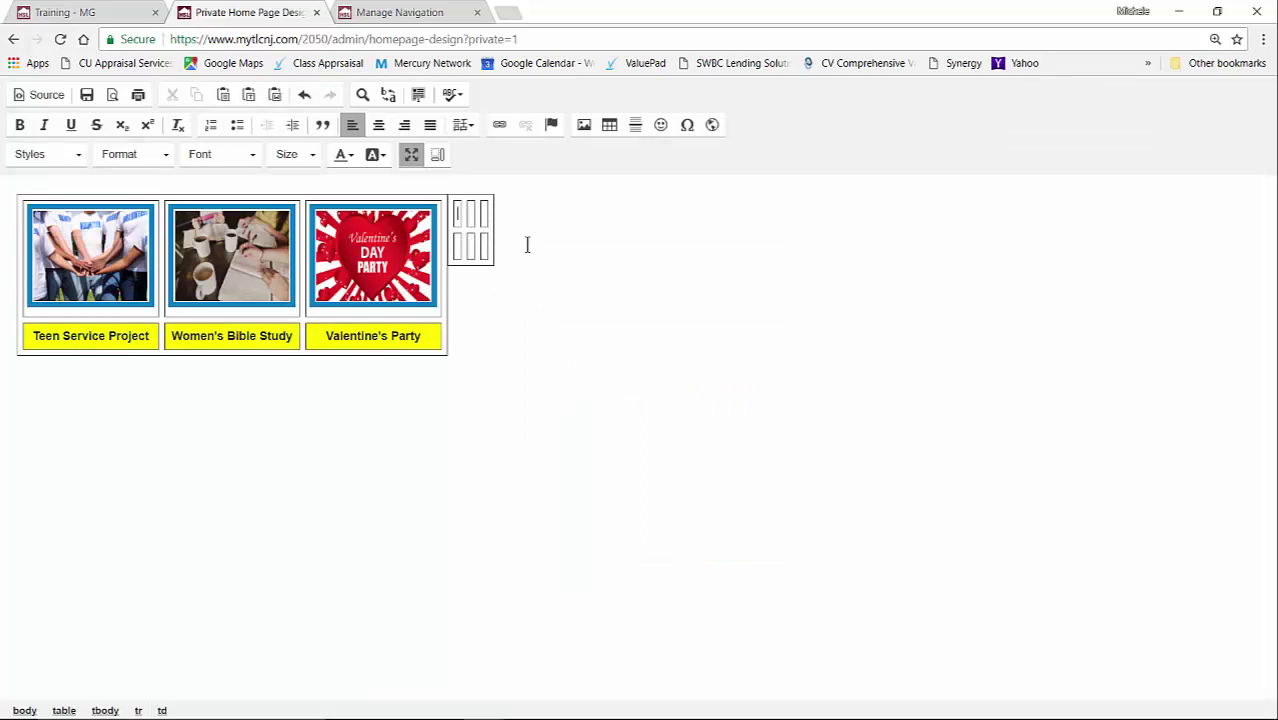
- Upload the images couples night out, standardized testing scaled 300x214 and i can only imagine to the server's upcoming events folder
{"action": "left_click", "coordinate": [584, 126]}
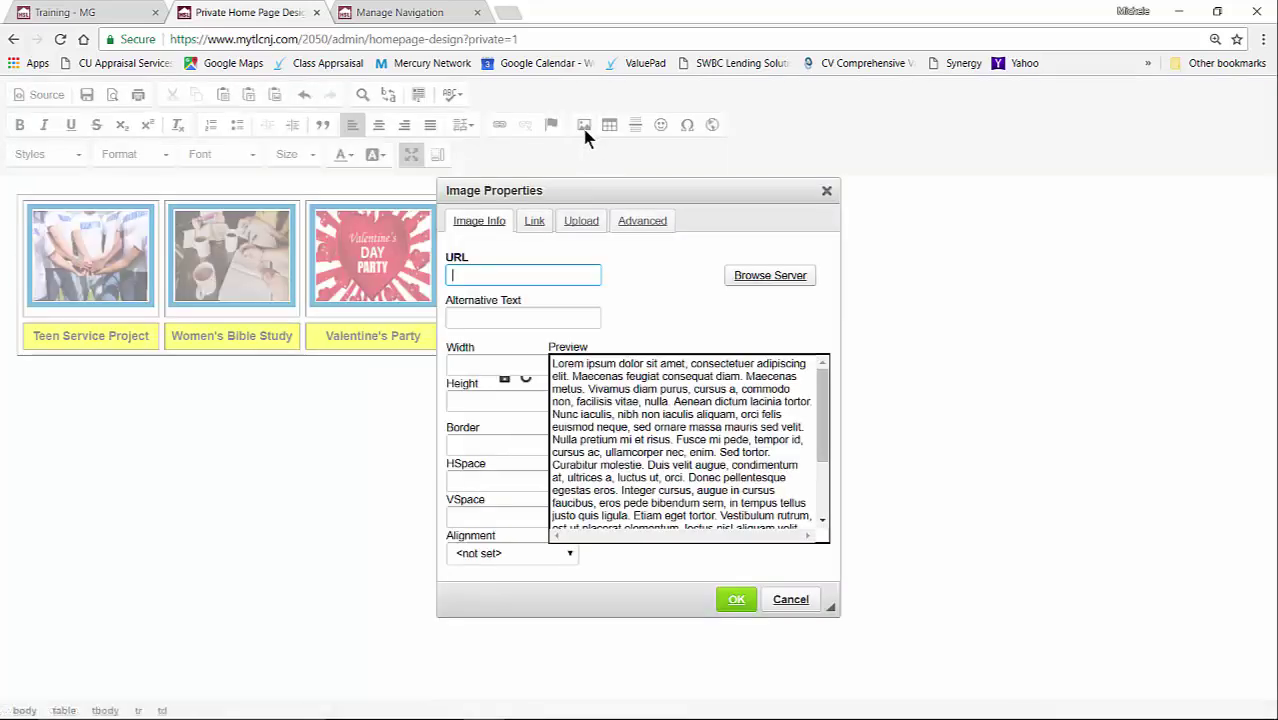
{"action": "left_click", "coordinate": [774, 276]}
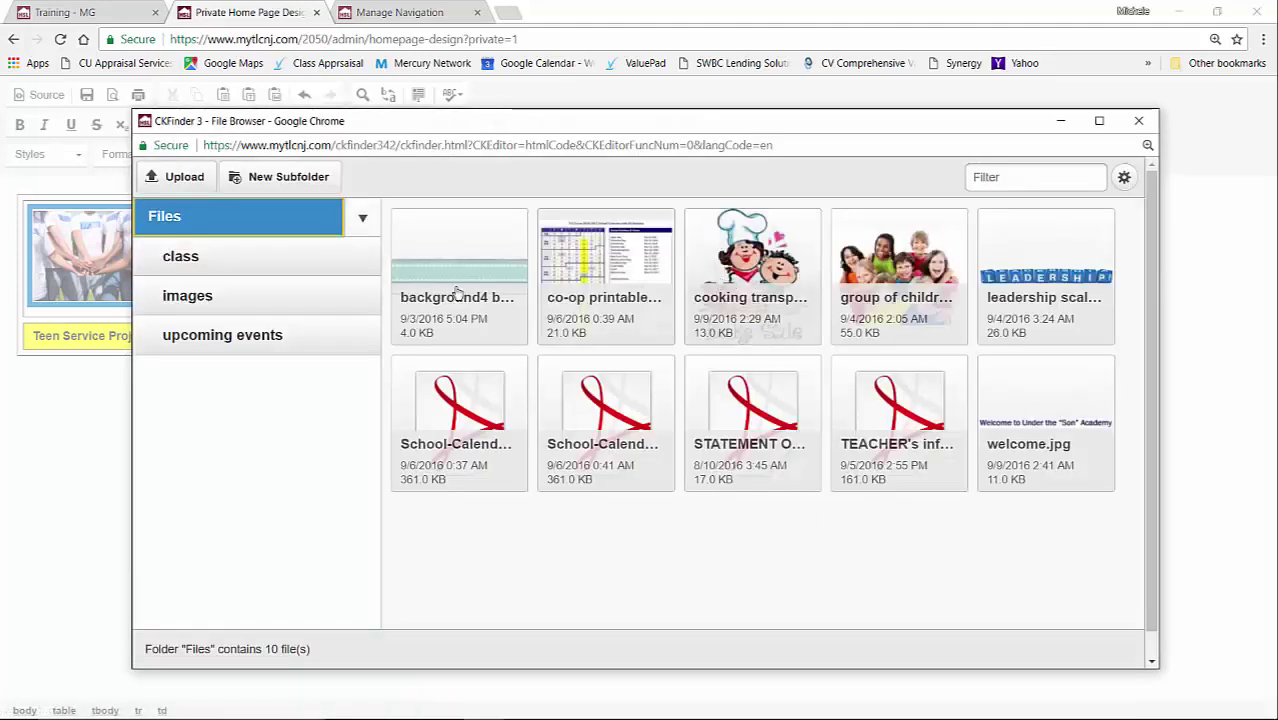
{"action": "left_click", "coordinate": [223, 340]}
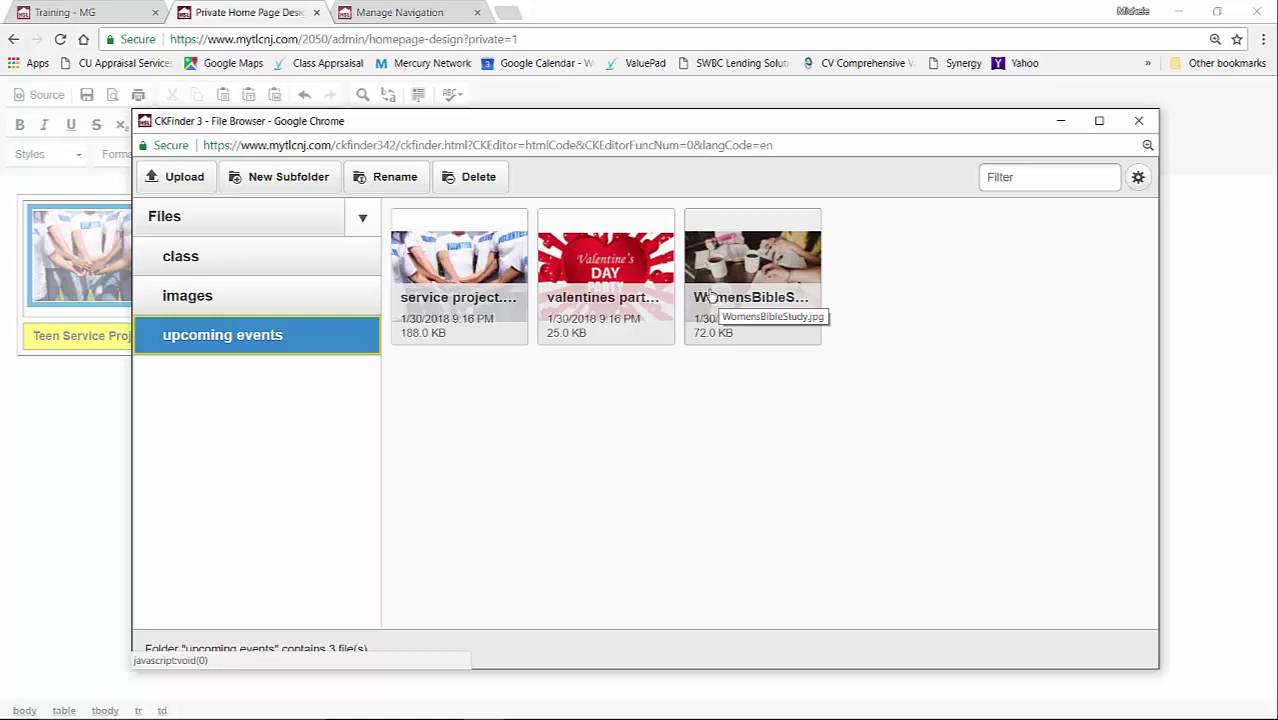
{"action": "left_click", "coordinate": [186, 177]}
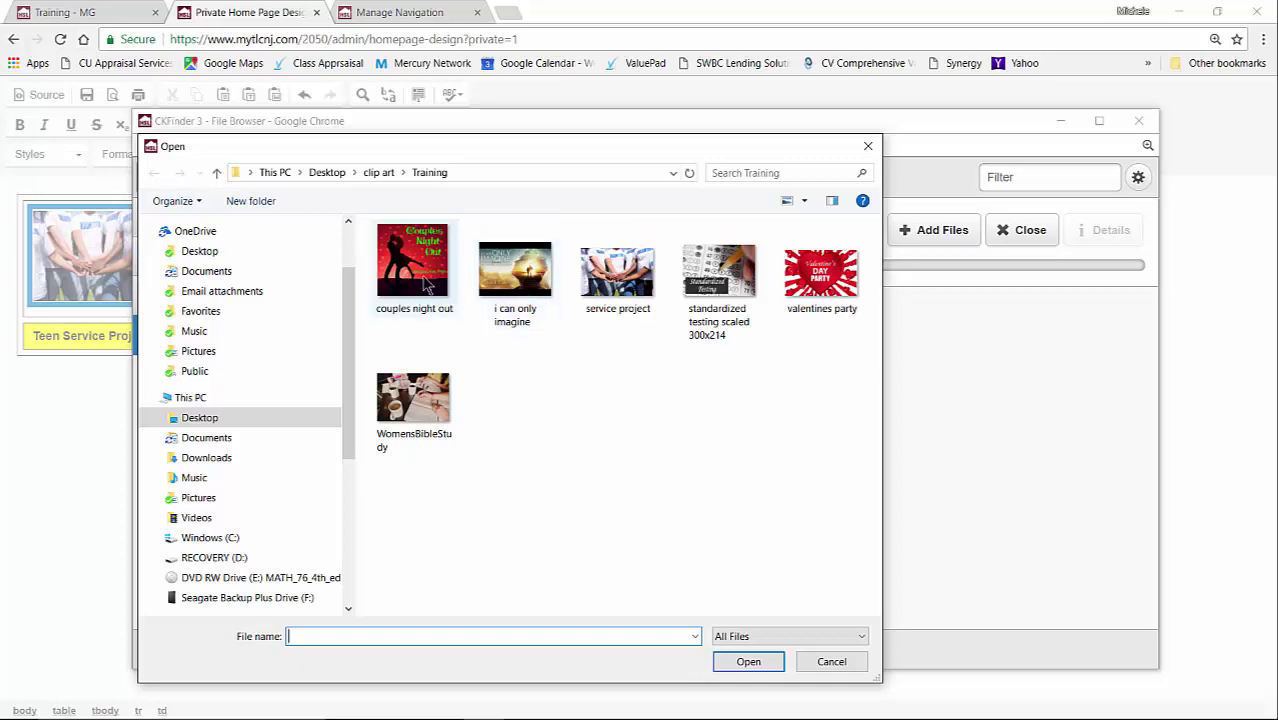
{"action": "left_click", "coordinate": [428, 285]}
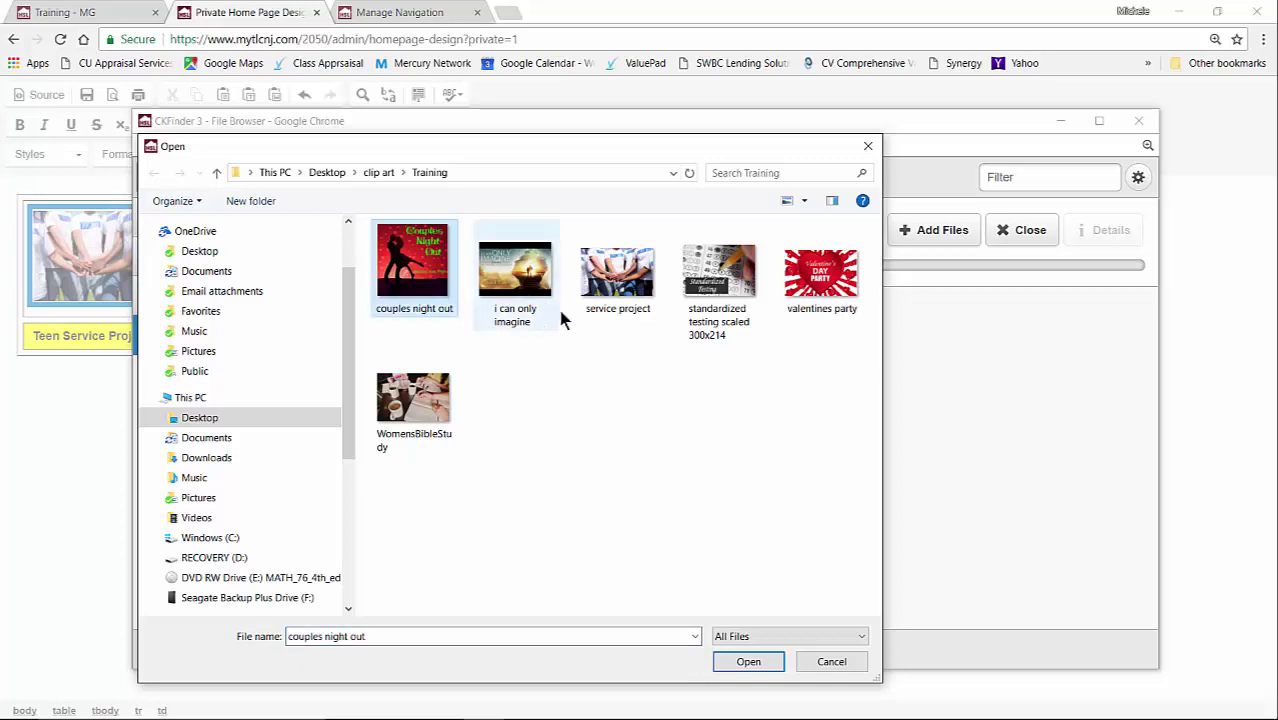
{"action": "left_click", "coordinate": [720, 295], "text": "ctrl"}
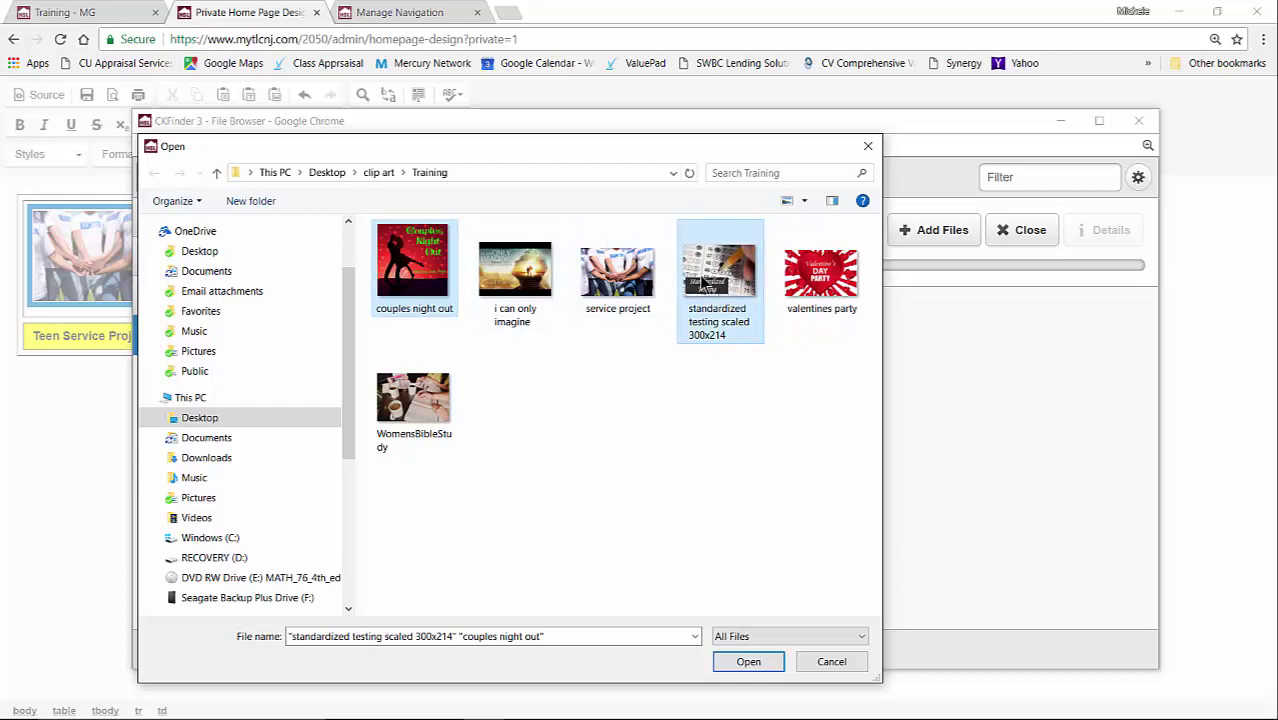
{"action": "left_click", "coordinate": [517, 290], "text": "ctrl"}
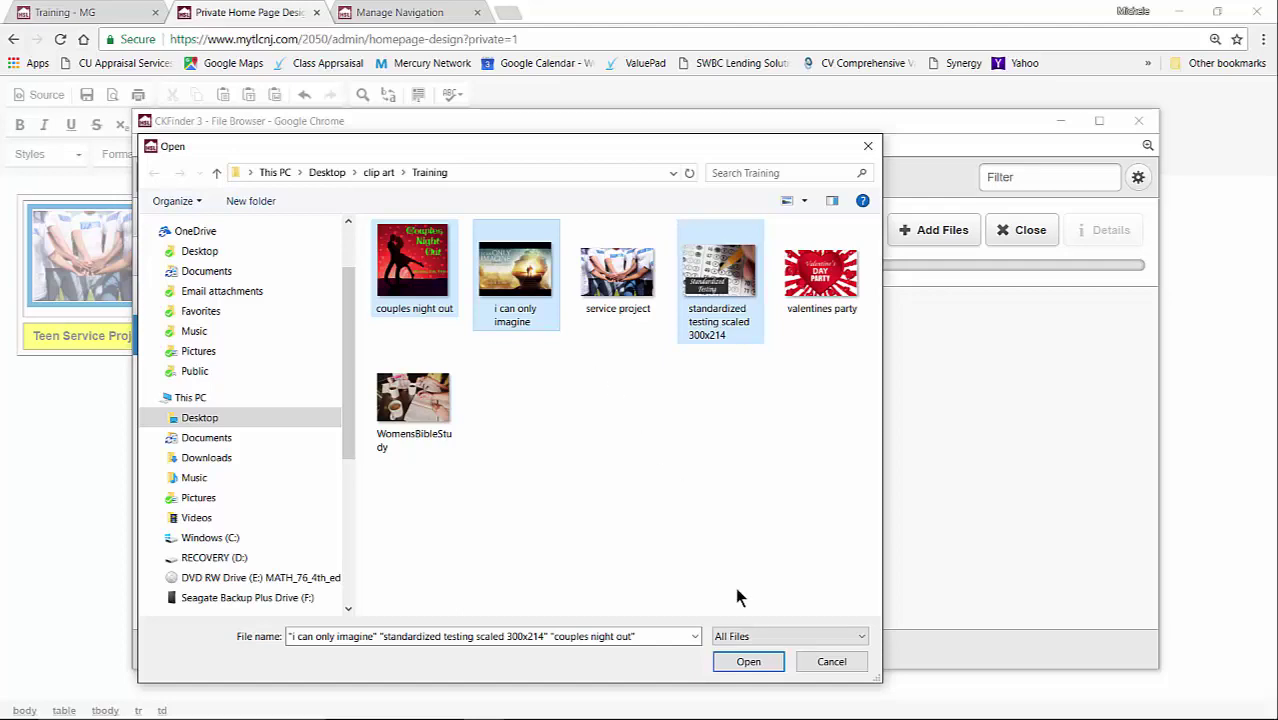
{"action": "left_click", "coordinate": [748, 661]}
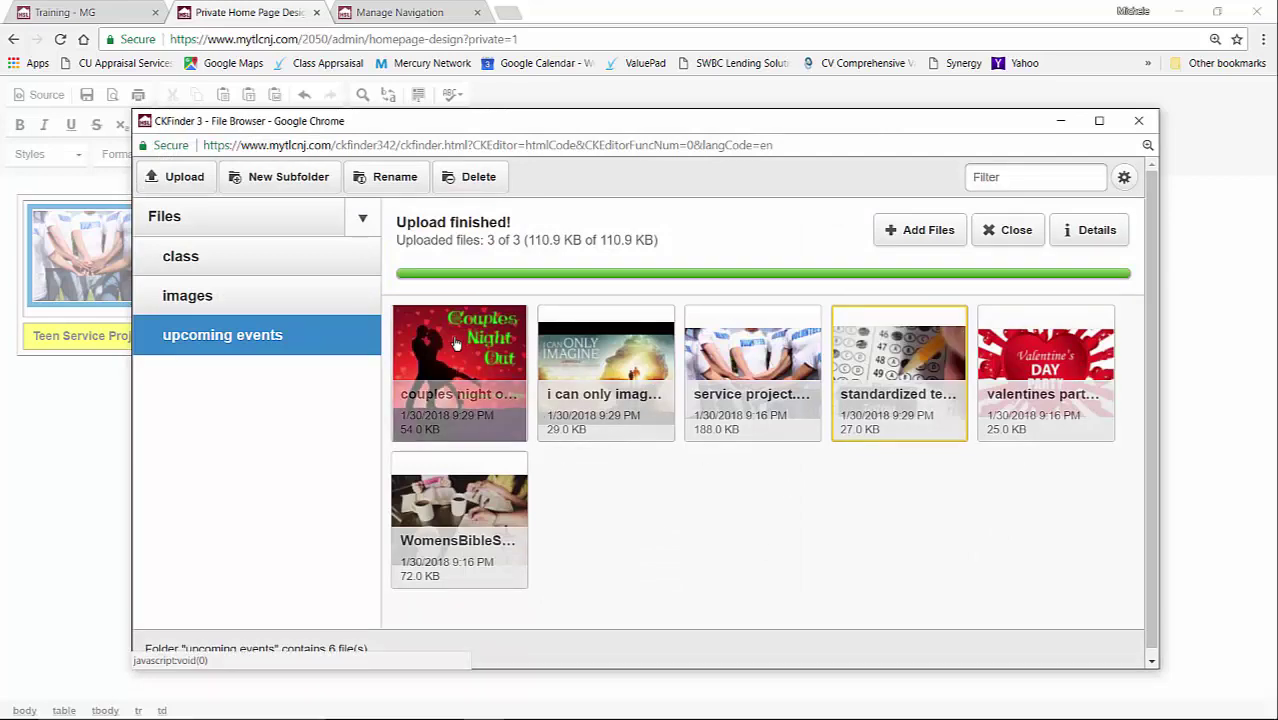
- Choose the couples night out image for the new table's first cell and set its width to 125
{"action": "double_click", "coordinate": [450, 368]}
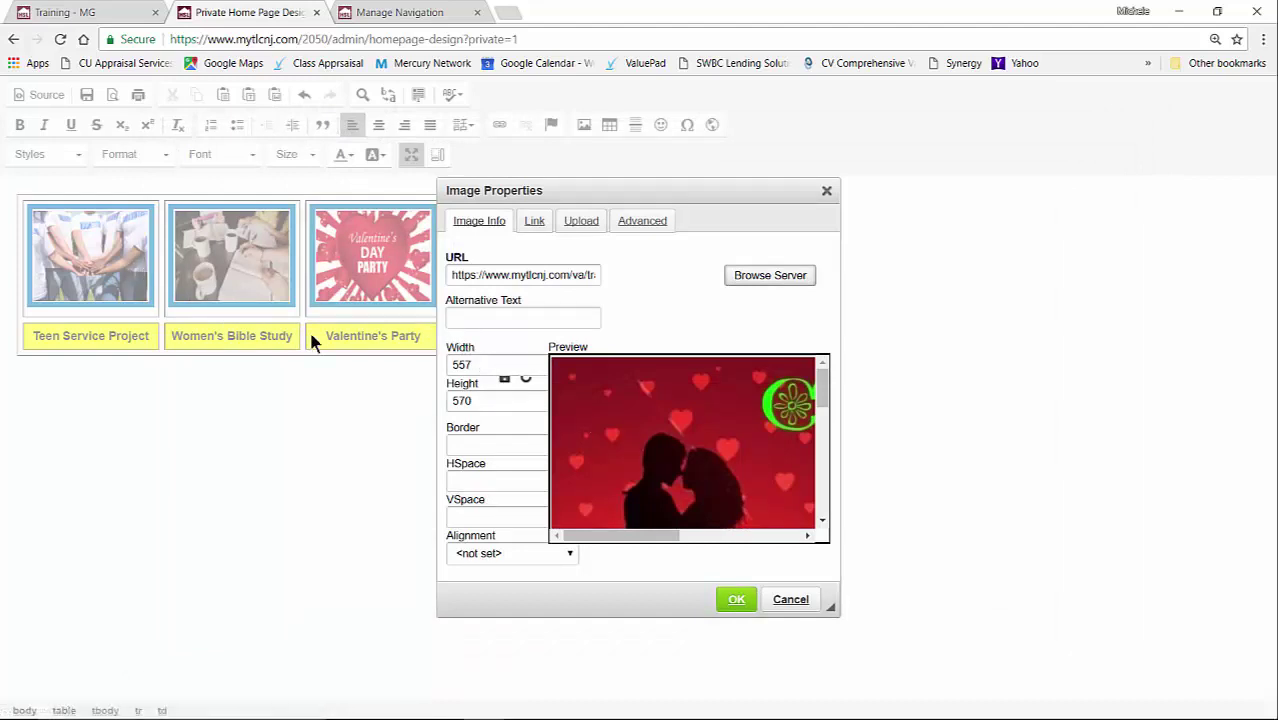
{"action": "double_click", "coordinate": [478, 362]}
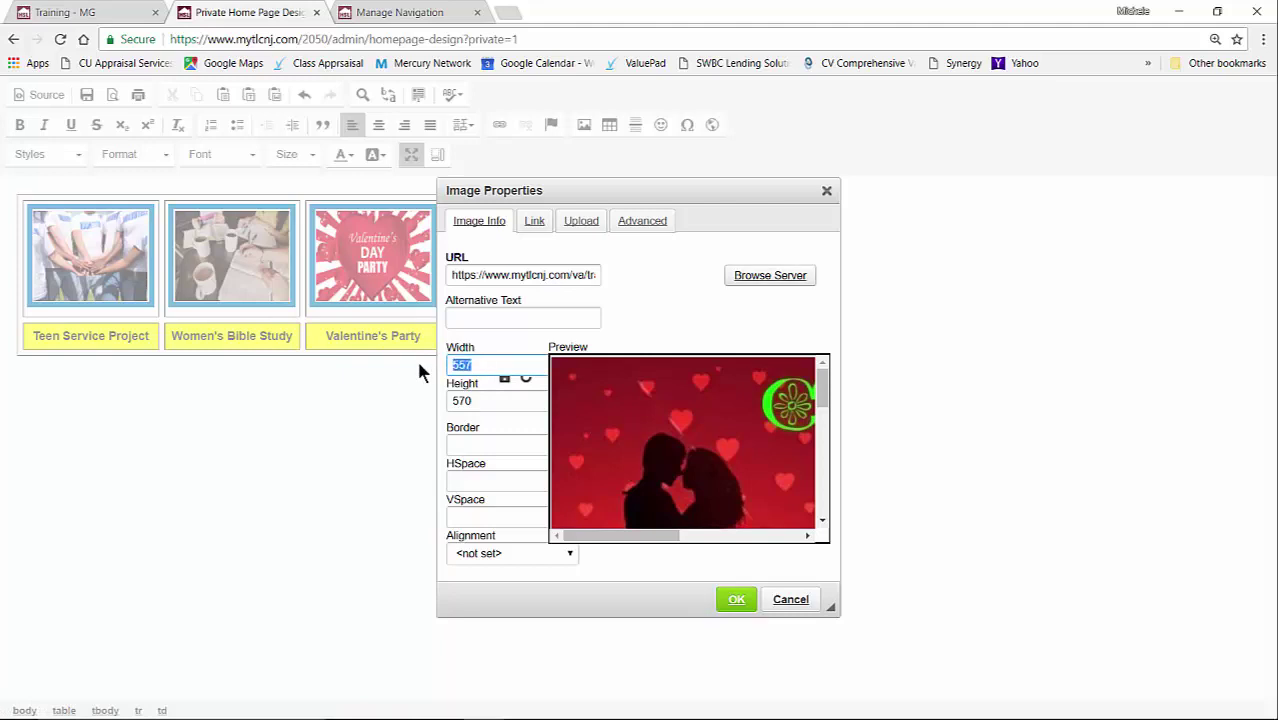
{"action": "type", "text": "125"}
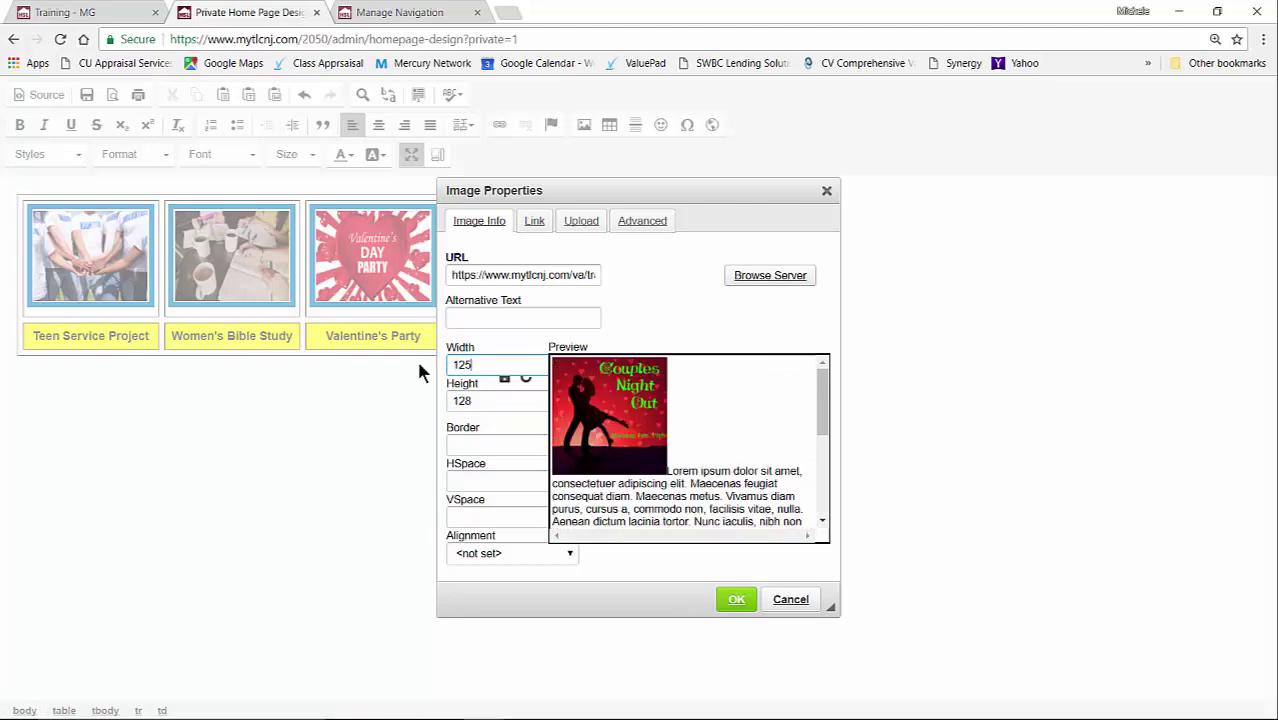
- Try setting the image's height to 99 with the proportions locked, and reset its width to 125
{"action": "double_click", "coordinate": [485, 401]}
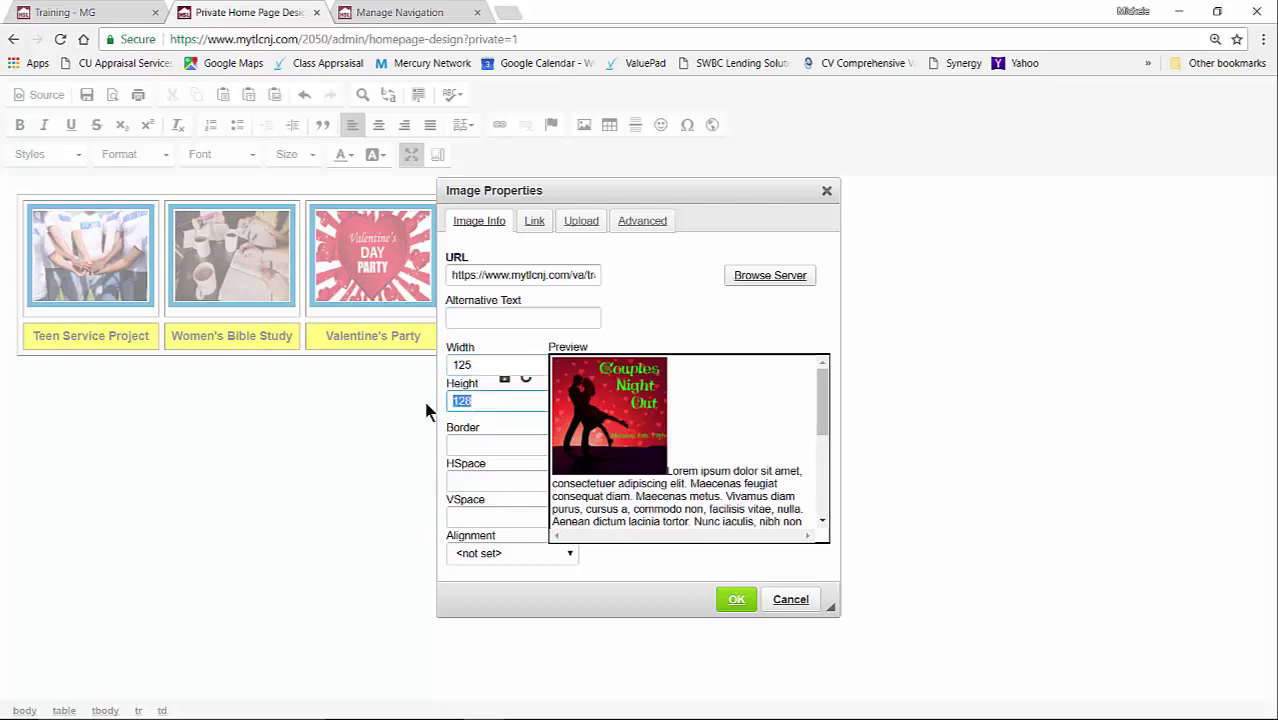
{"action": "type", "text": "99"}
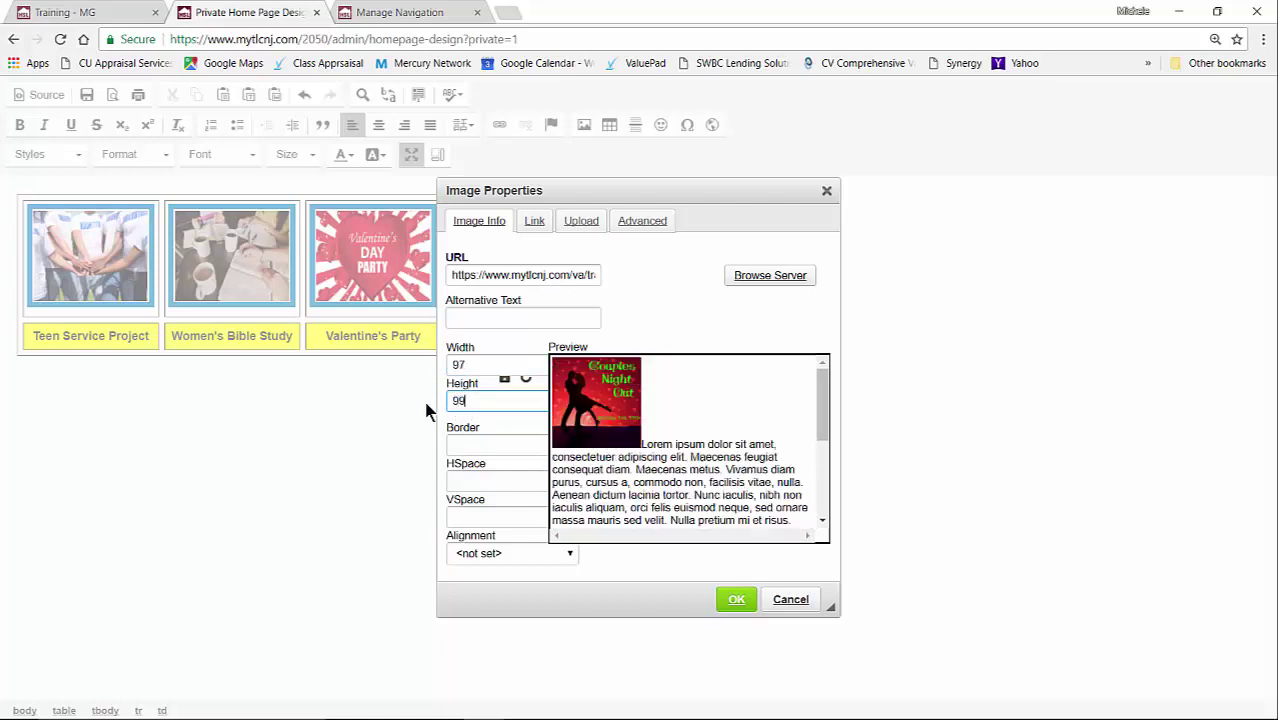
{"action": "double_click", "coordinate": [474, 366]}
{"action": "type", "text": "125"}
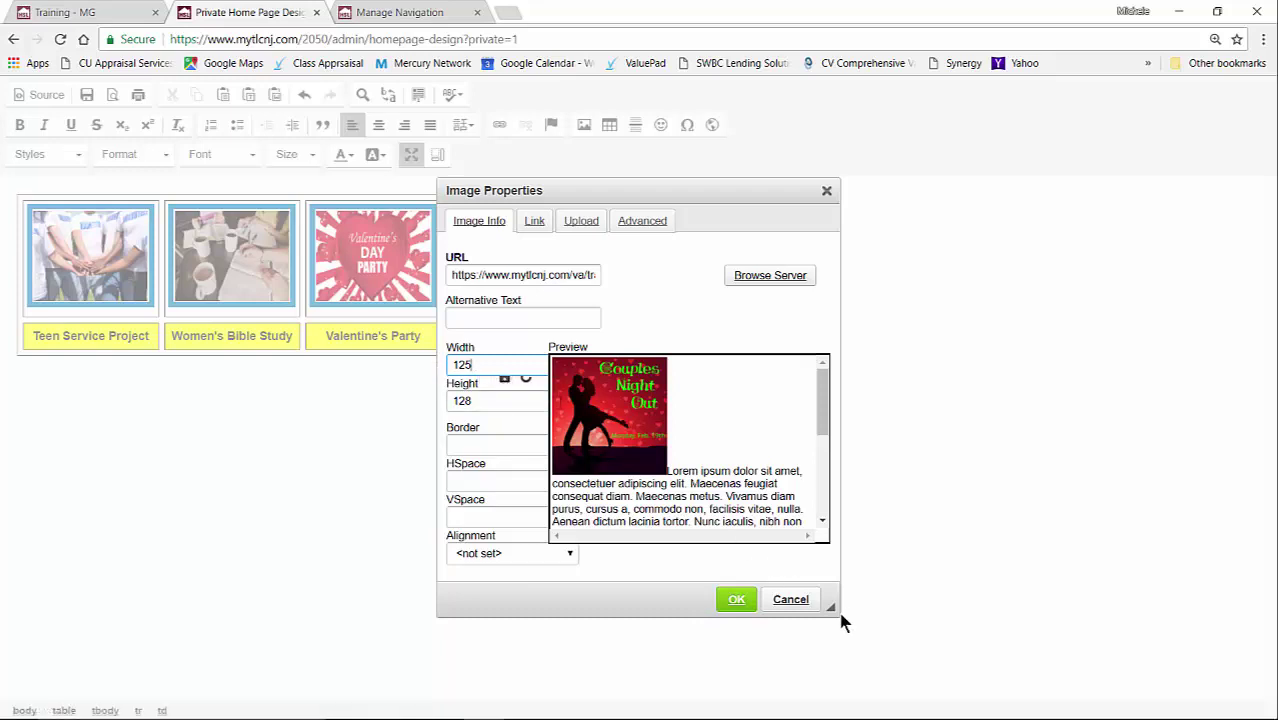
- Unlock the couples night out image's proportions, set its height to 99 and border to 5, and insert it
{"action": "left_click_drag", "start_coordinate": [835, 608], "coordinate": [1063, 630]}
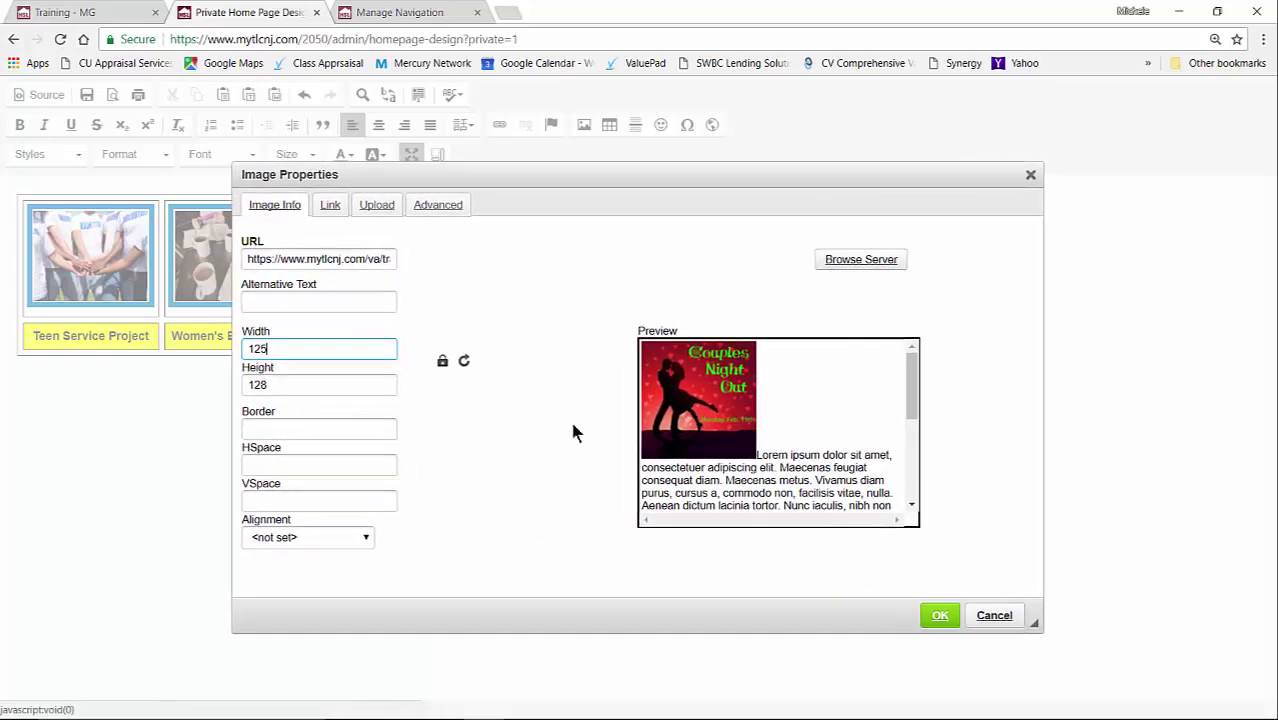
{"action": "left_click", "coordinate": [442, 361]}
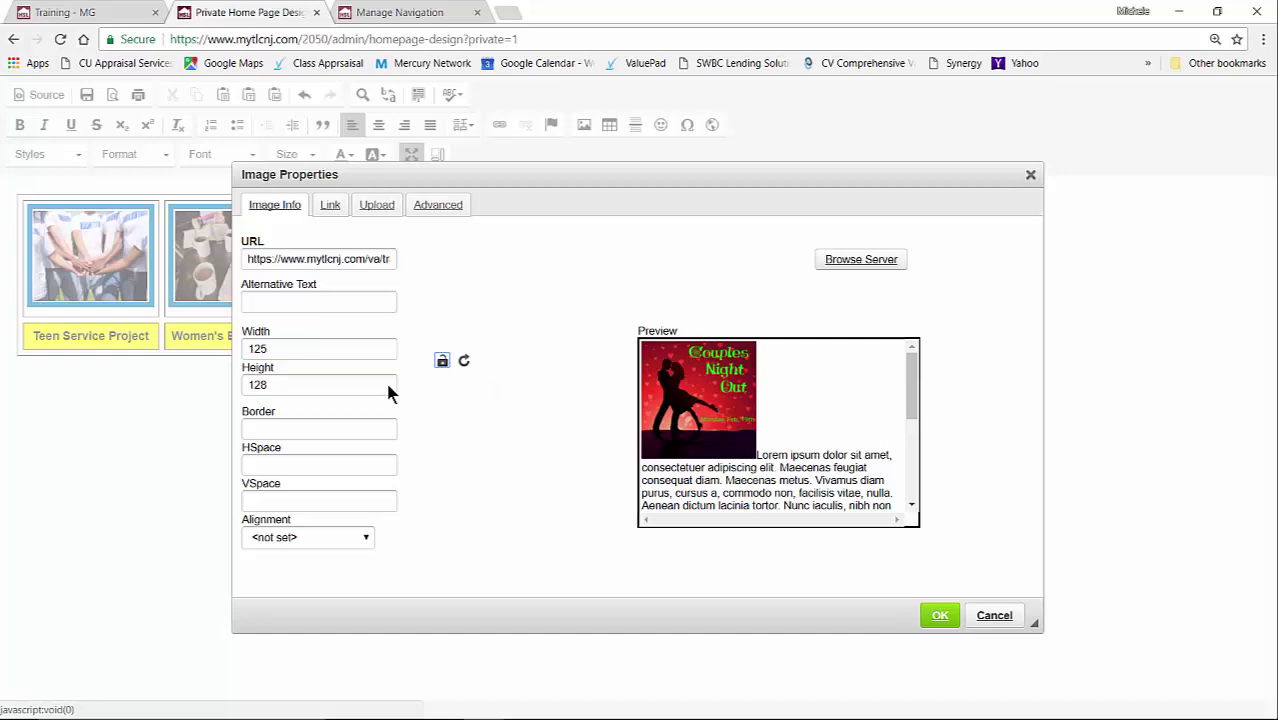
{"action": "left_click_drag", "start_coordinate": [390, 390], "coordinate": [235, 387]}
{"action": "type", "text": "99"}
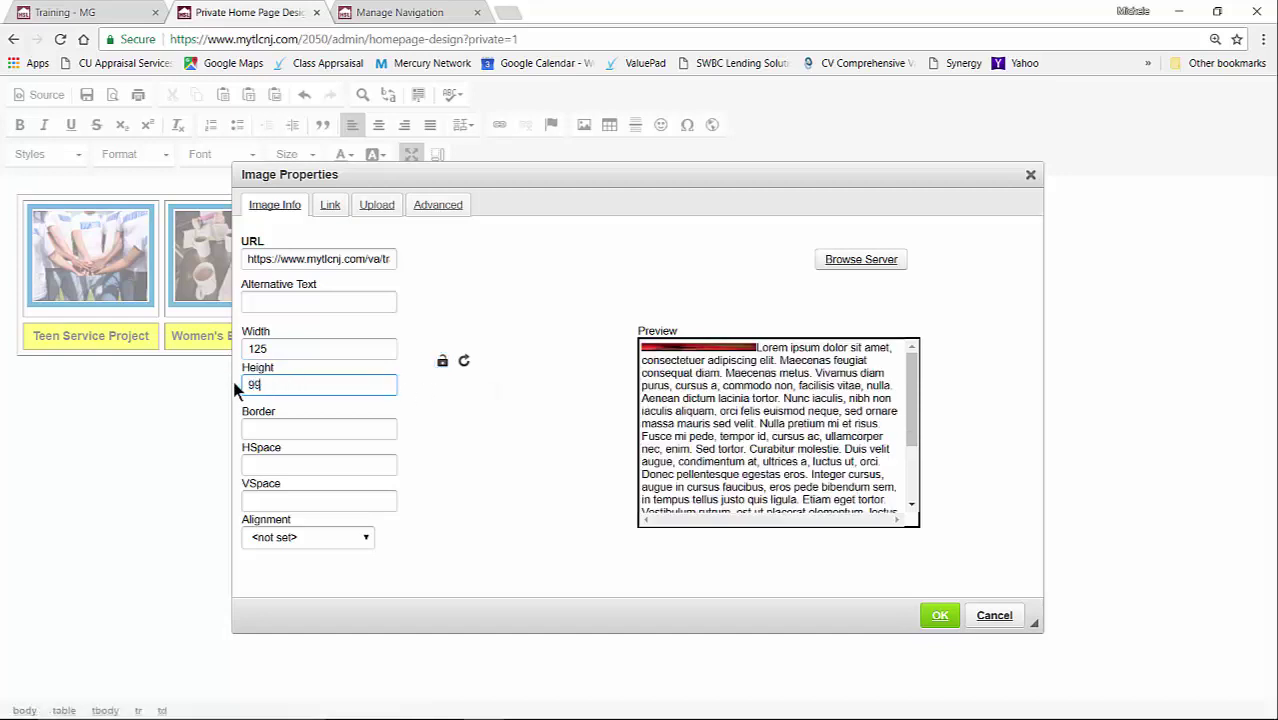
{"action": "left_click", "coordinate": [268, 430]}
{"action": "type", "text": "5"}
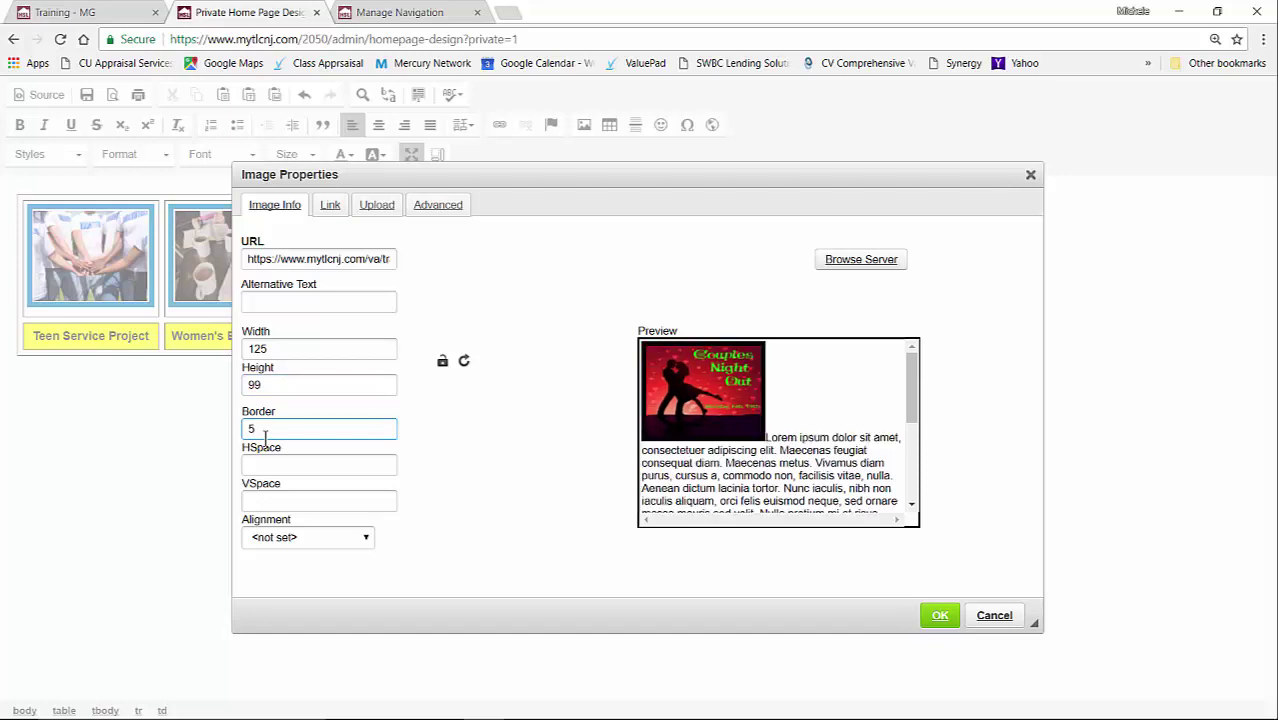
{"action": "left_click", "coordinate": [938, 617]}
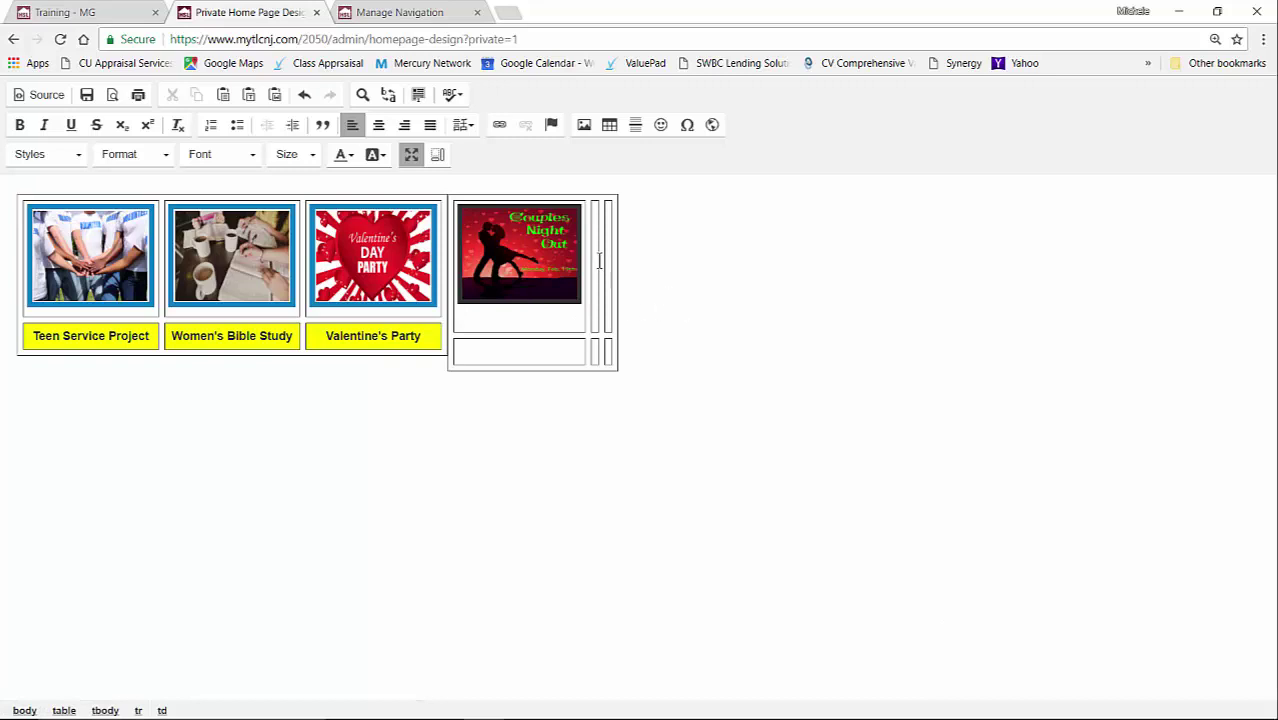
- Choose the standardized testing image from the server's upcoming events folder for the new table's second cell
{"action": "left_click", "coordinate": [583, 127]}
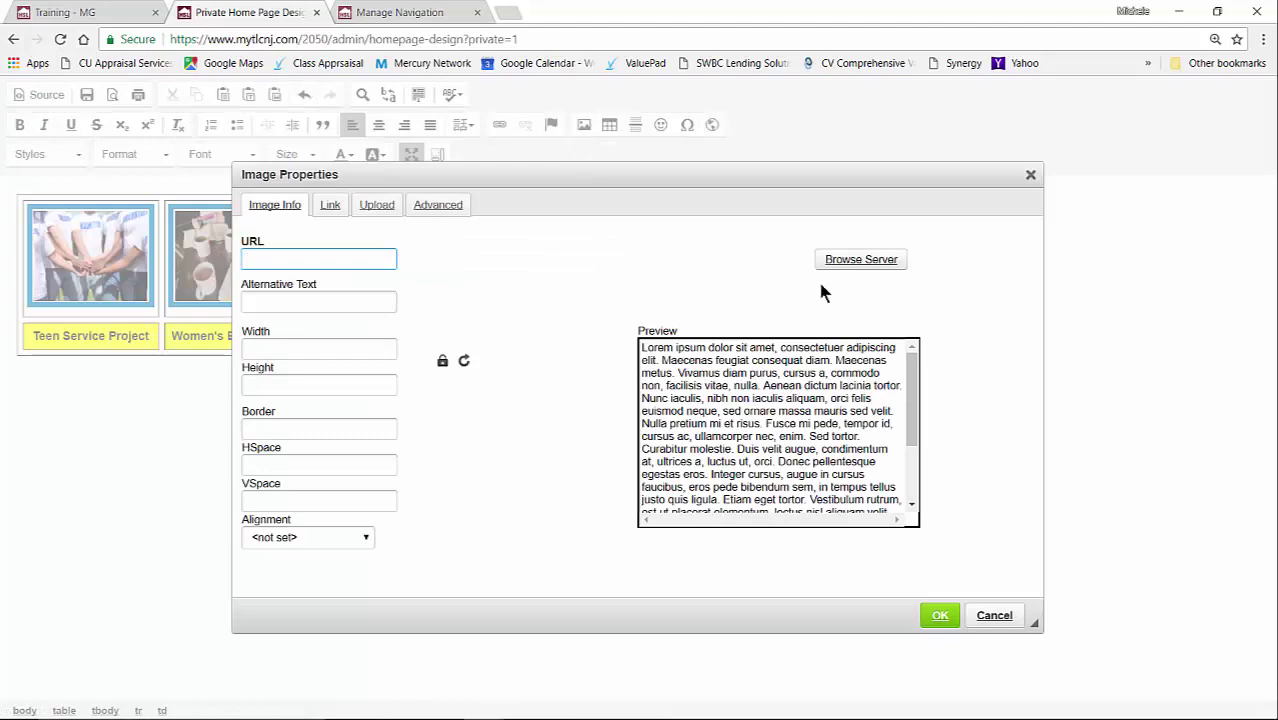
{"action": "left_click", "coordinate": [857, 263]}
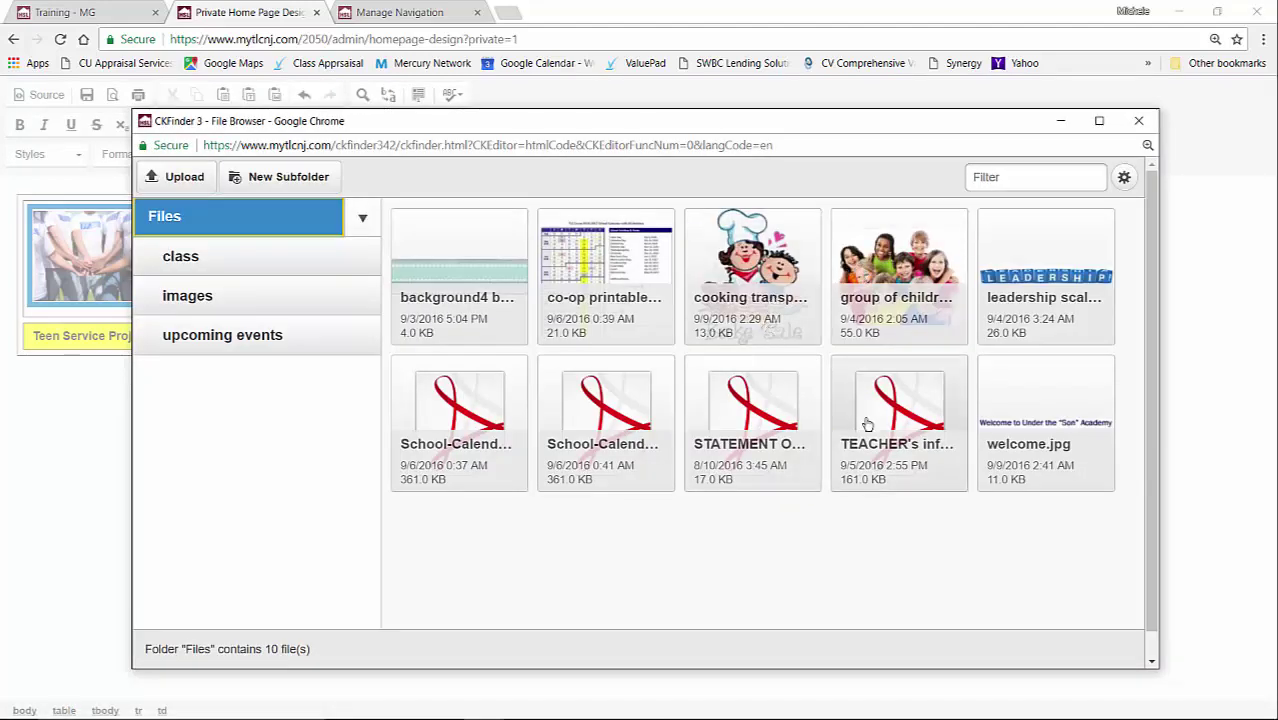
{"action": "left_click", "coordinate": [233, 337]}
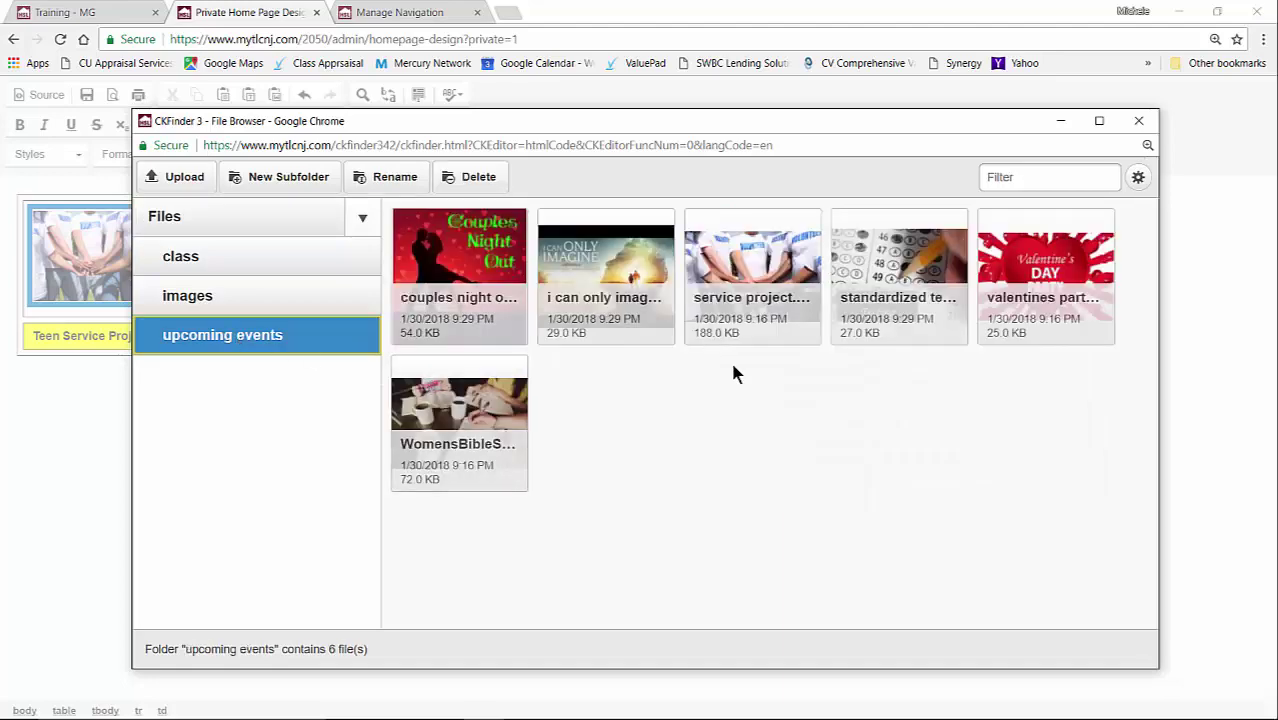
{"action": "double_click", "coordinate": [895, 285]}
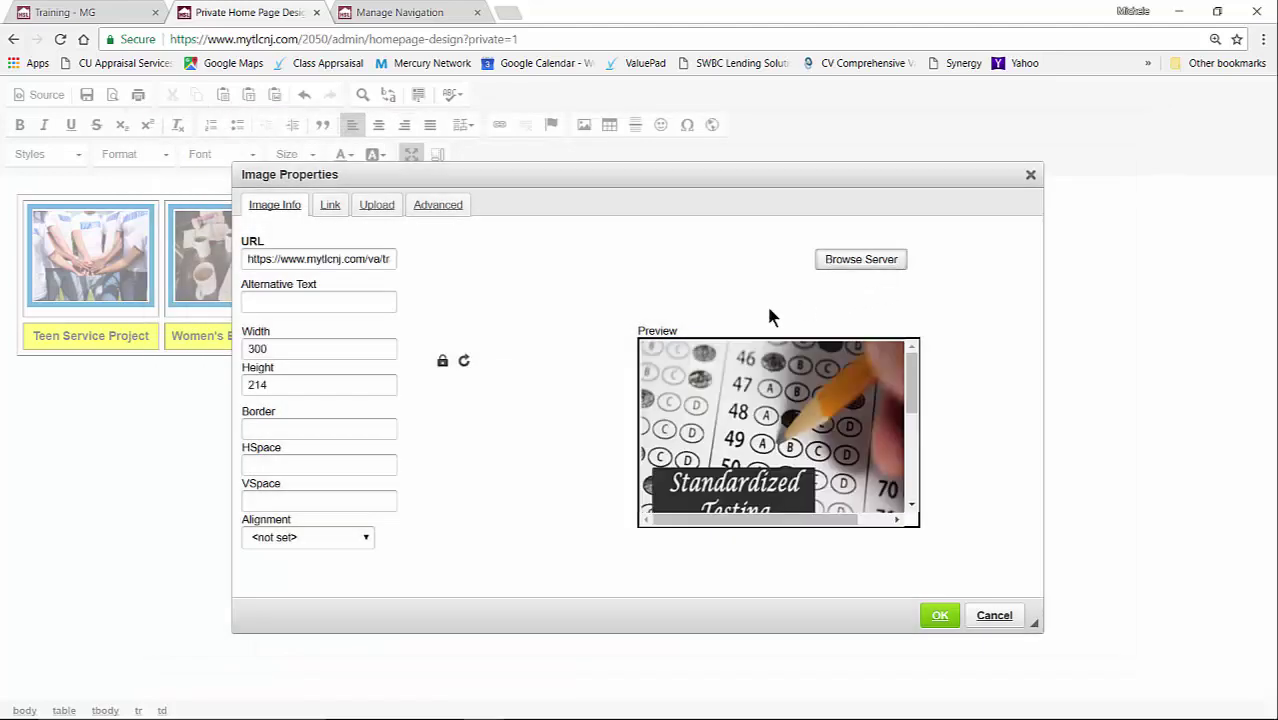
- Size the standardized testing image to width 125 and height 99 with proportions unlocked, give it a border of 5, and insert it
{"action": "left_click_drag", "start_coordinate": [268, 348], "coordinate": [243, 355]}
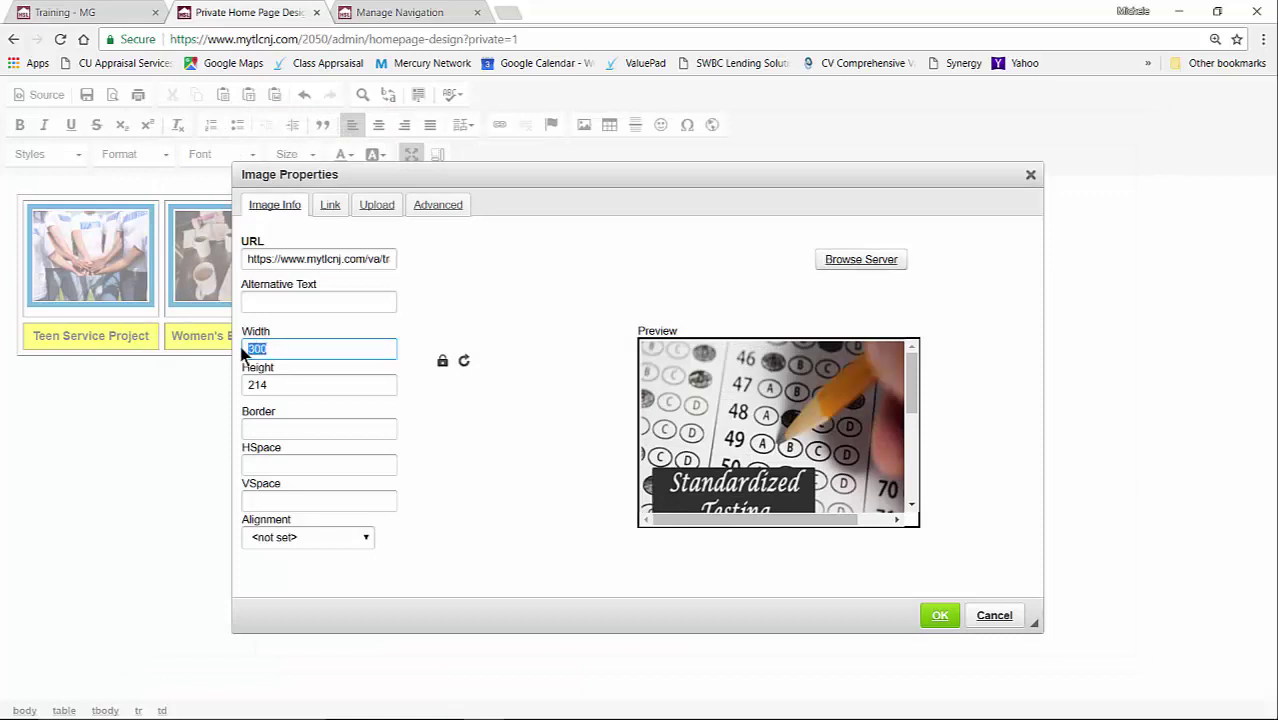
{"action": "type", "text": "125"}
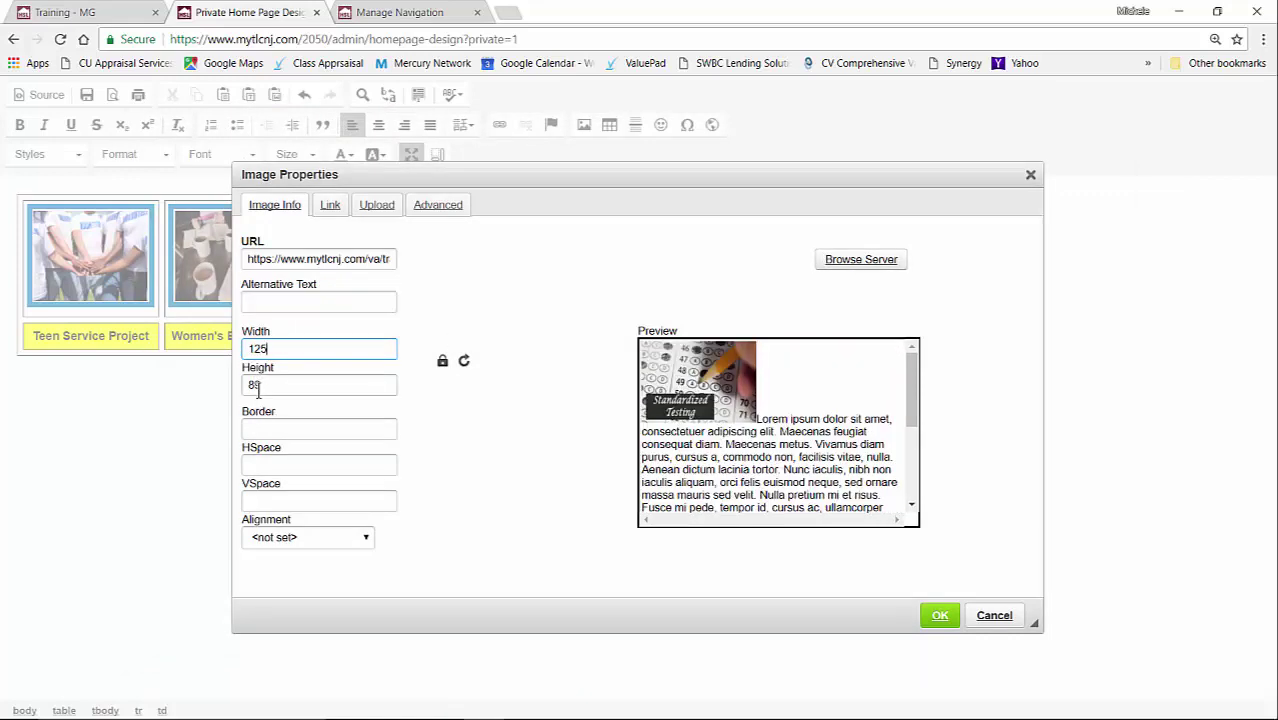
{"action": "left_click", "coordinate": [443, 362]}
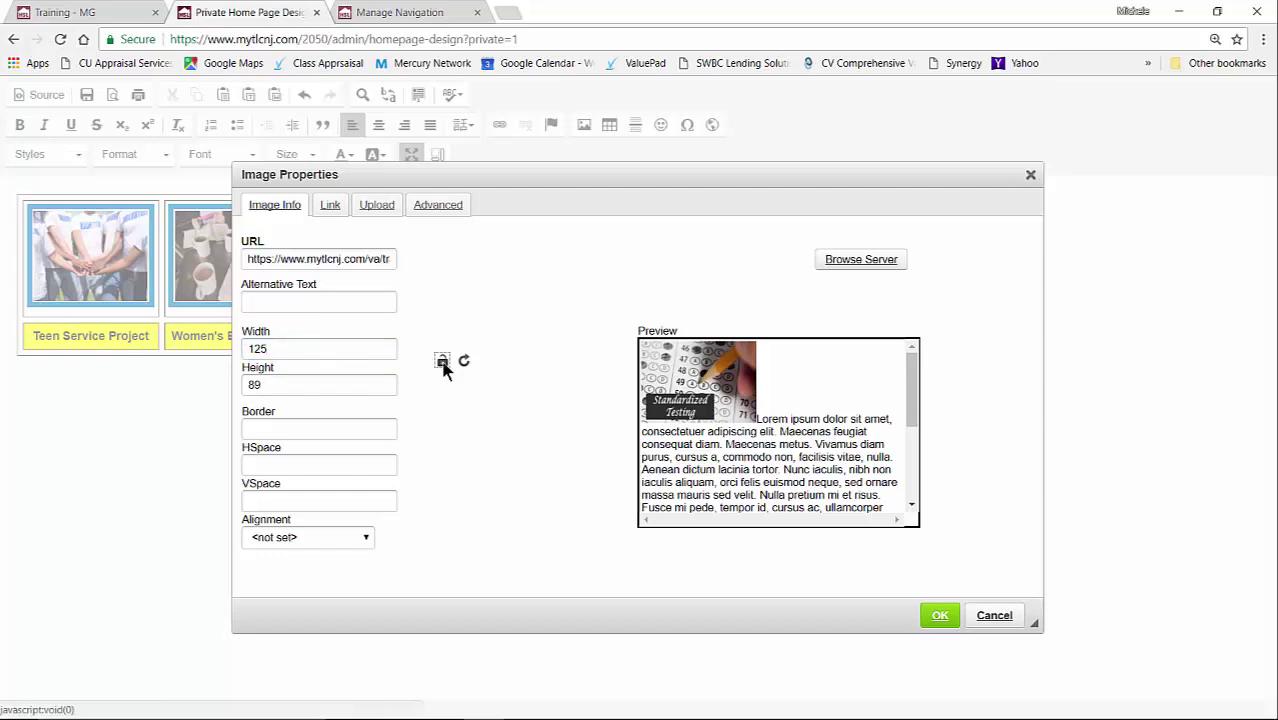
{"action": "left_click_drag", "start_coordinate": [270, 385], "coordinate": [225, 385]}
{"action": "type", "text": "9"}
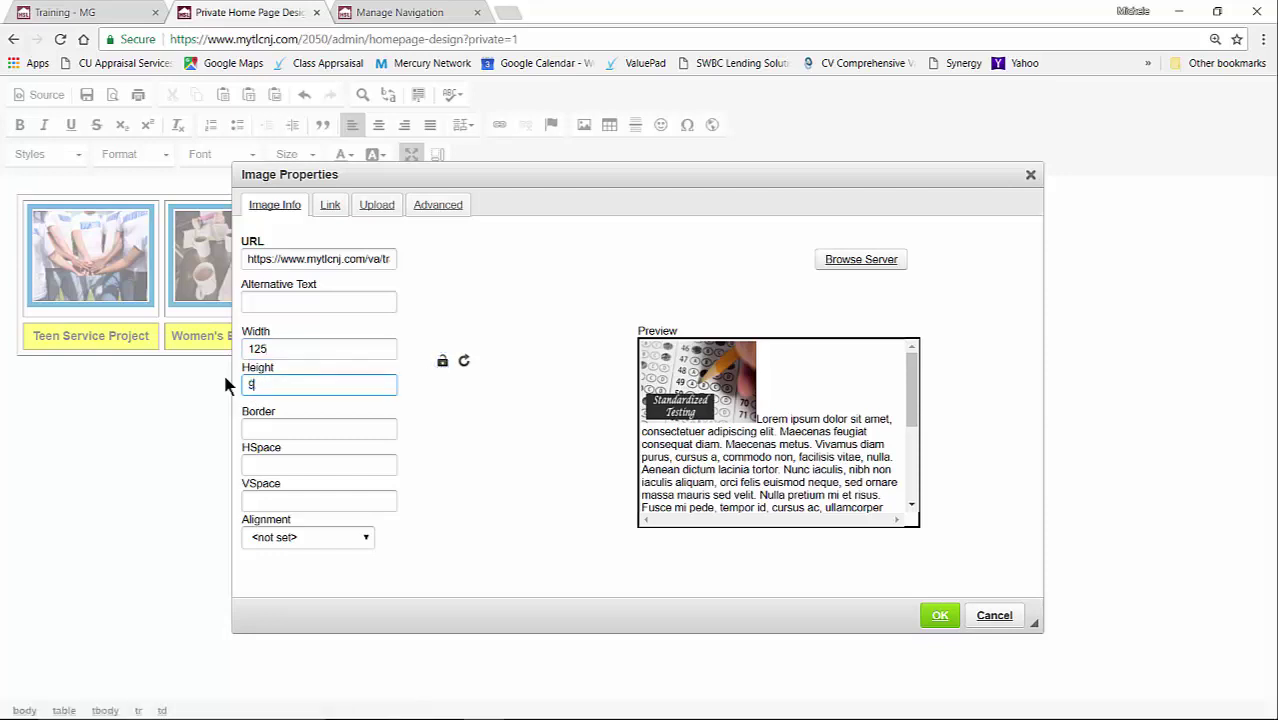
{"action": "type", "text": "9"}
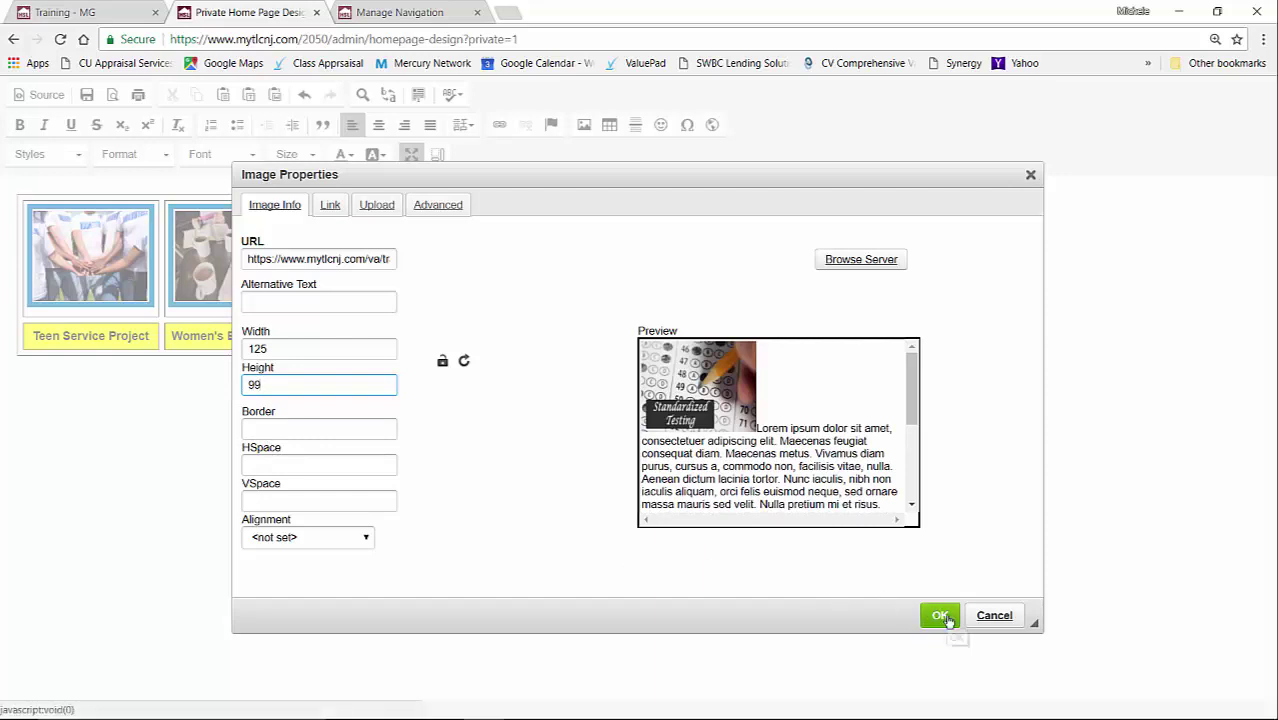
{"action": "left_click", "coordinate": [300, 429]}
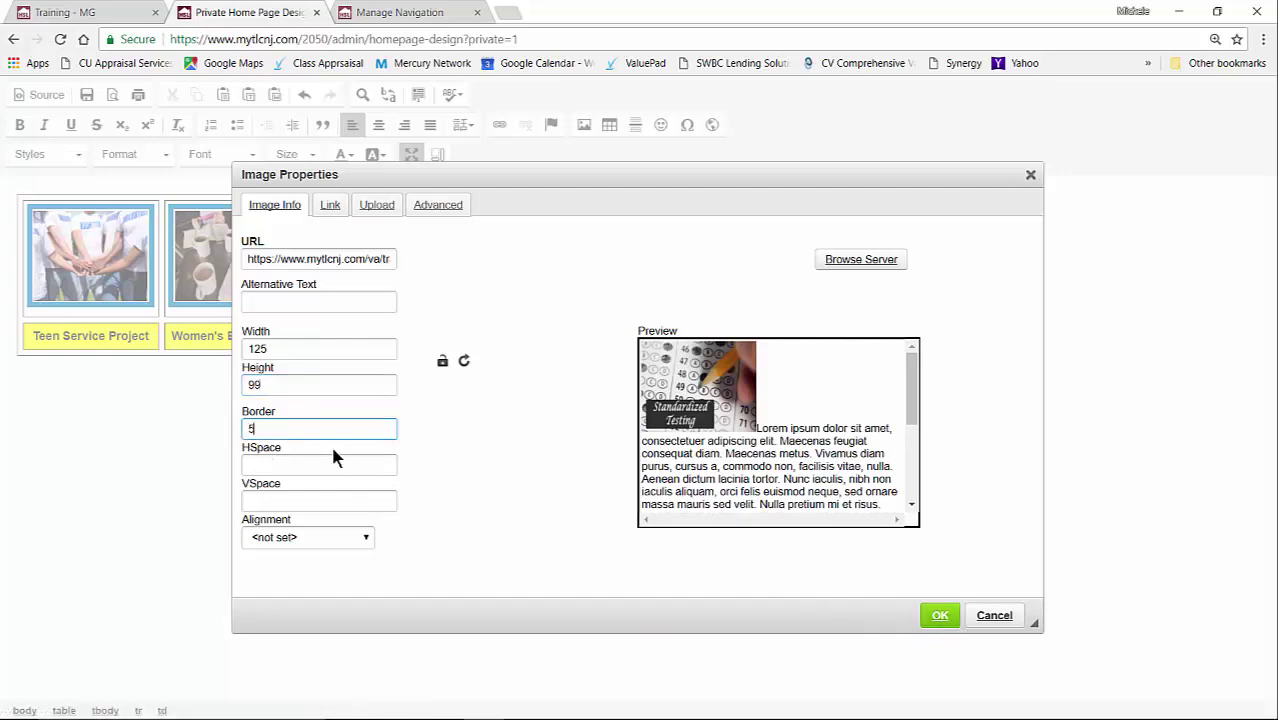
{"action": "left_click", "coordinate": [937, 616]}
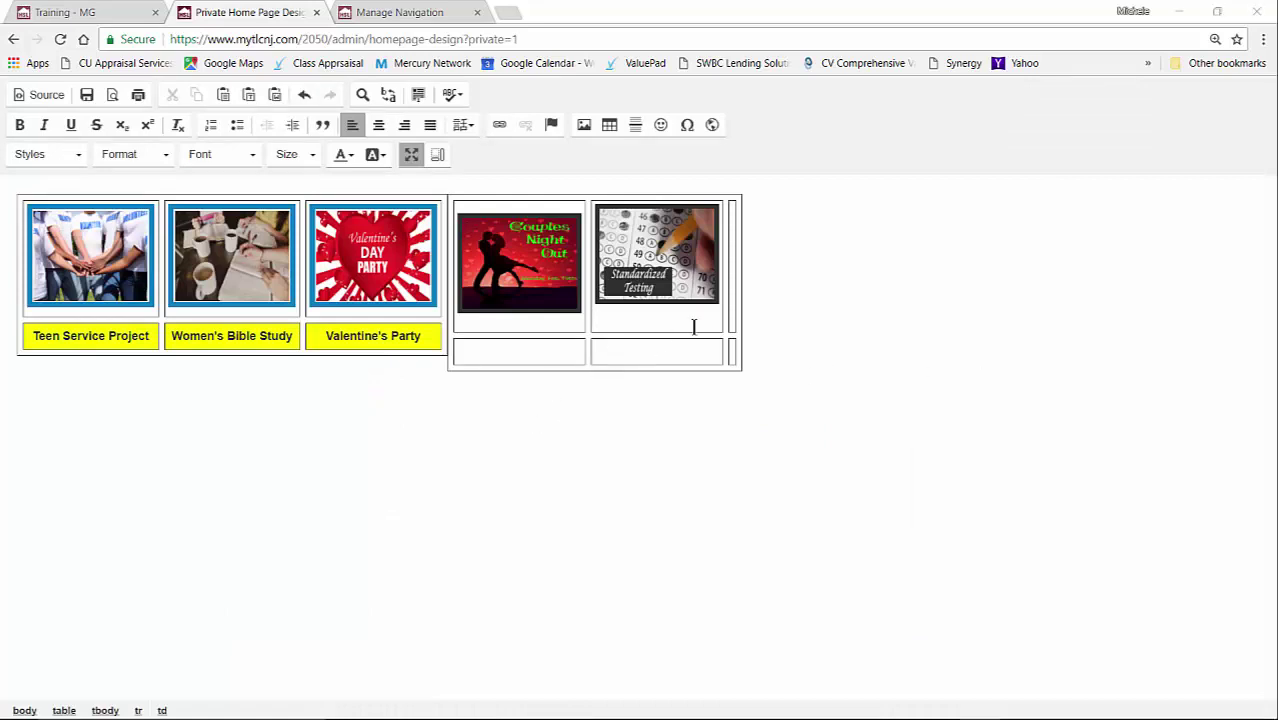
- Choose the i can only imagine image from the upcoming events folder for the new table's third cell
{"action": "left_click", "coordinate": [731, 262]}
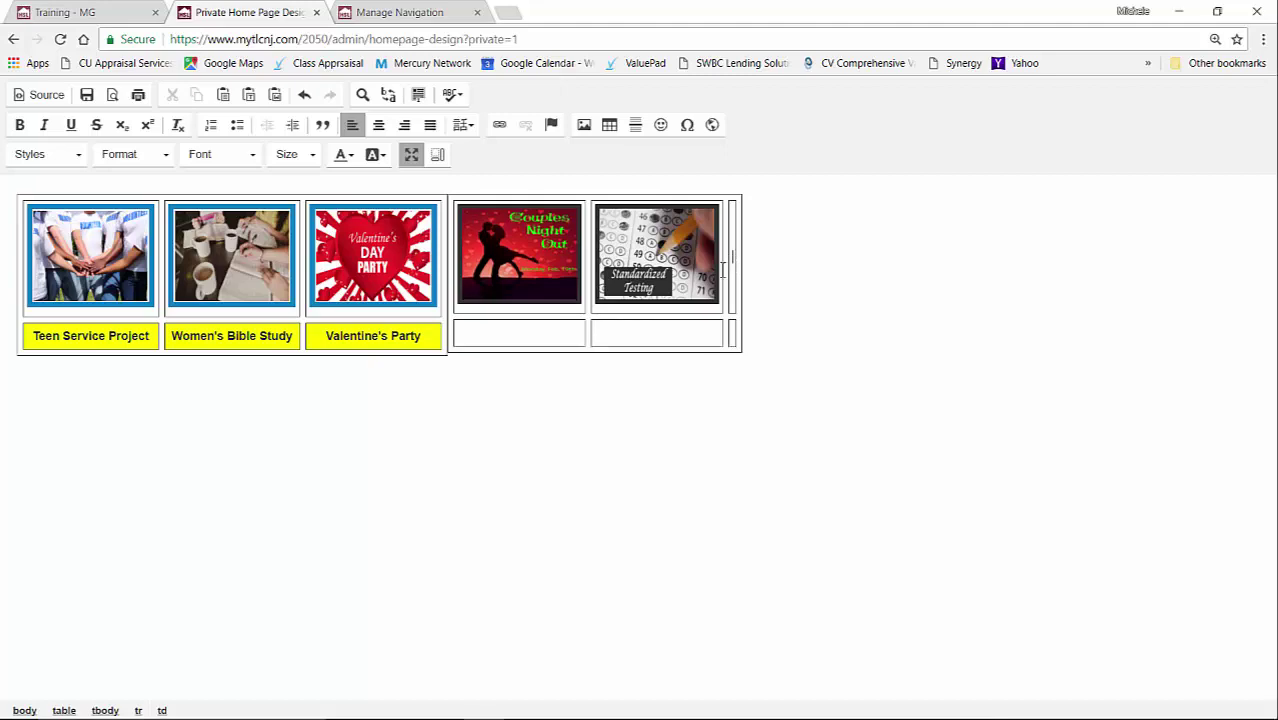
{"action": "left_click", "coordinate": [584, 125]}
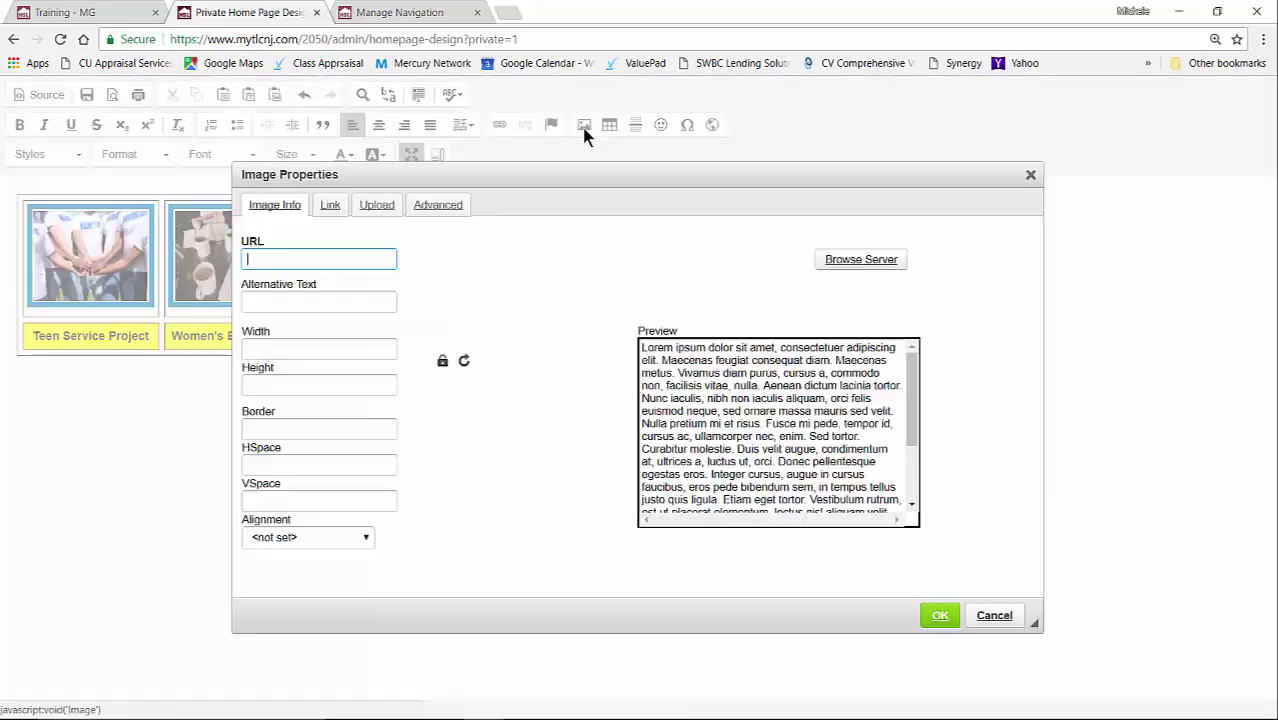
{"action": "left_click", "coordinate": [846, 259]}
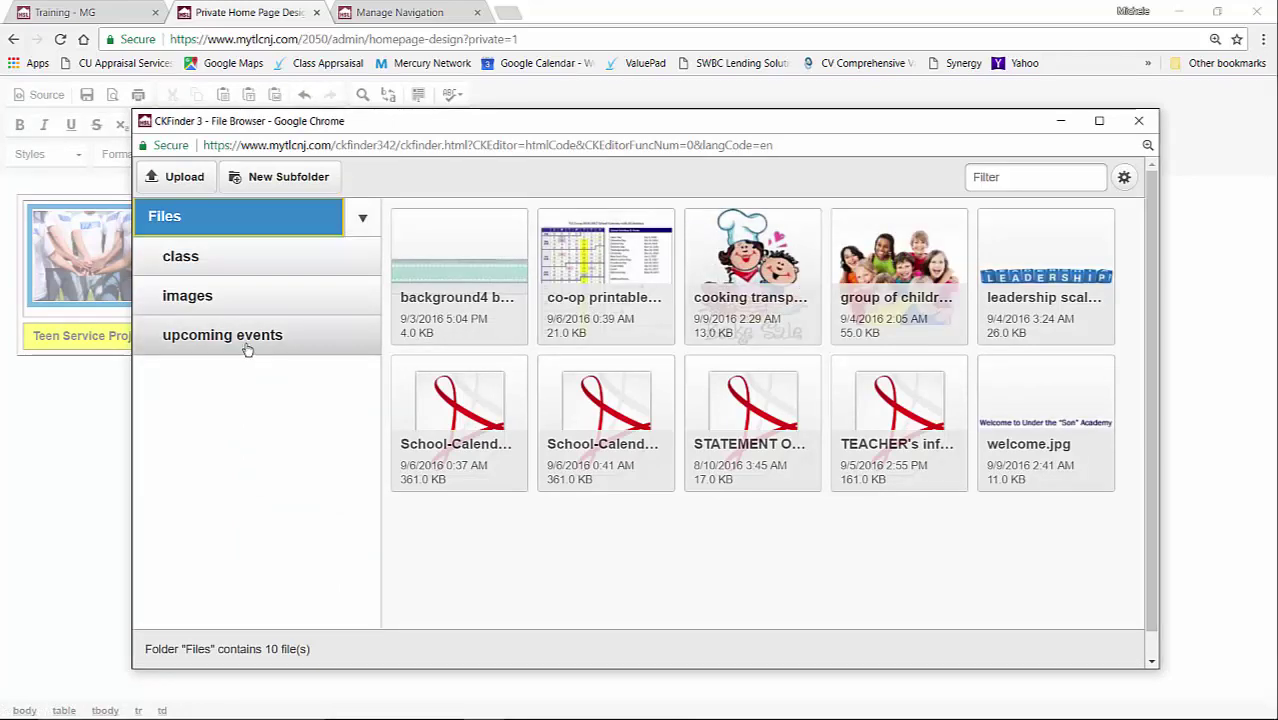
{"action": "left_click", "coordinate": [247, 344]}
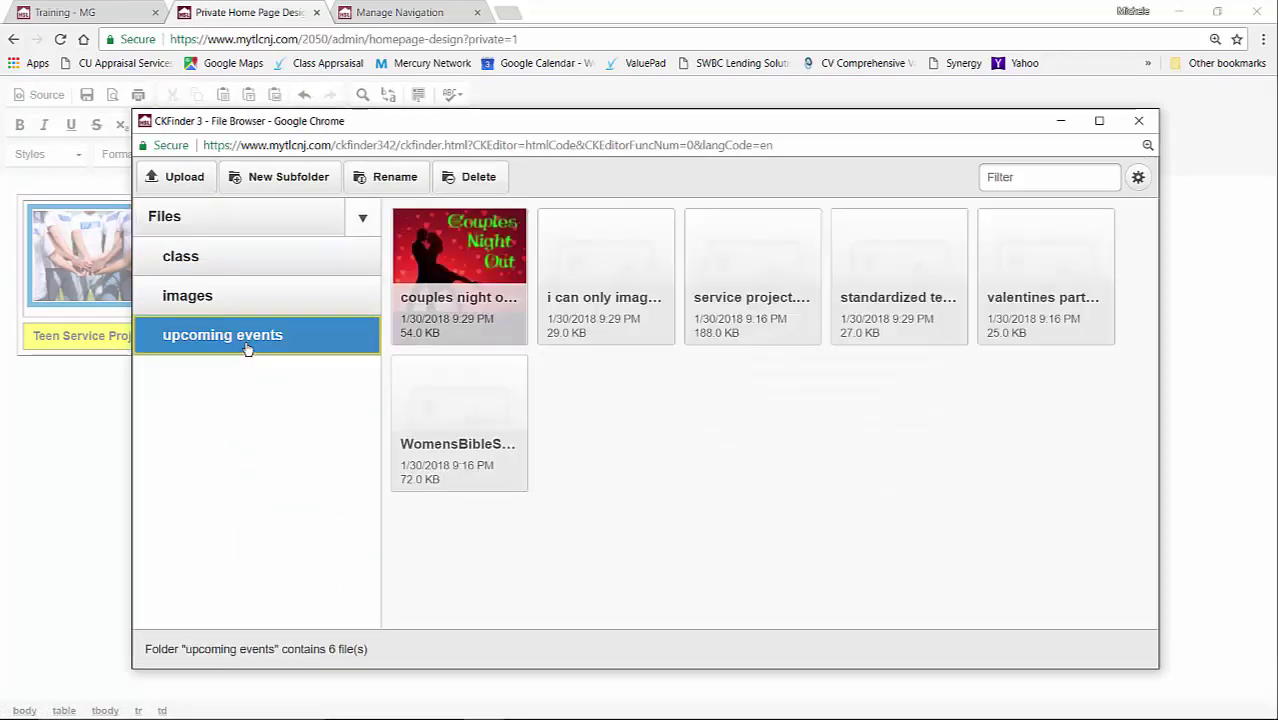
{"action": "double_click", "coordinate": [620, 287]}
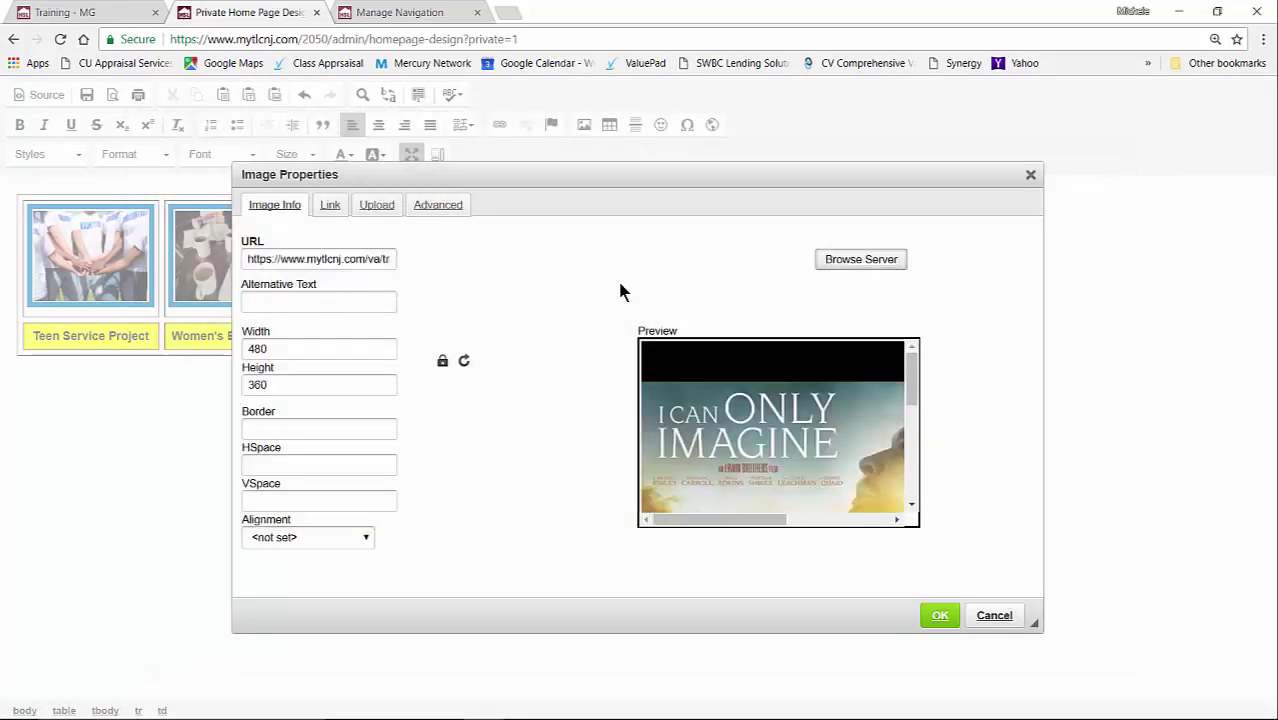
- Size the i can only imagine image to width 125 and height 99 with proportions unlocked, give it a border of 5, and insert it
{"action": "left_click_drag", "start_coordinate": [346, 349], "coordinate": [237, 357]}
{"action": "type", "text": "125"}
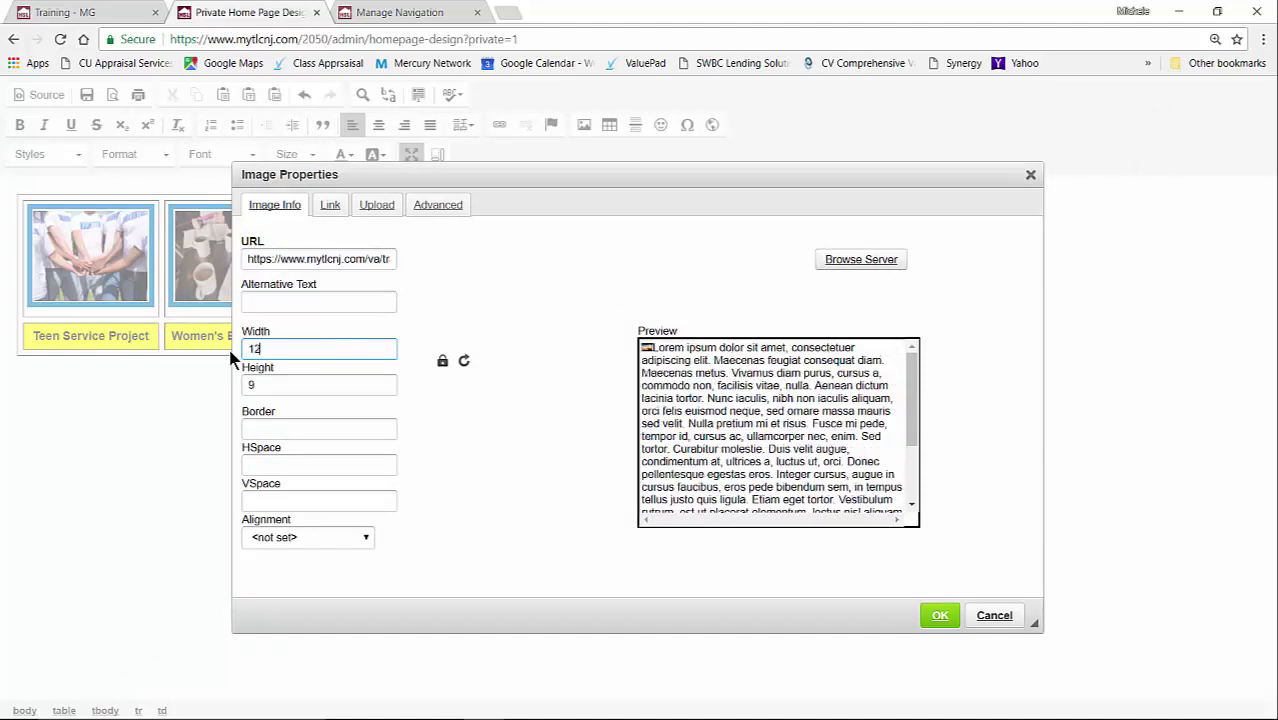
{"action": "left_click", "coordinate": [441, 362]}
{"action": "left_click_drag", "start_coordinate": [269, 387], "coordinate": [216, 378]}
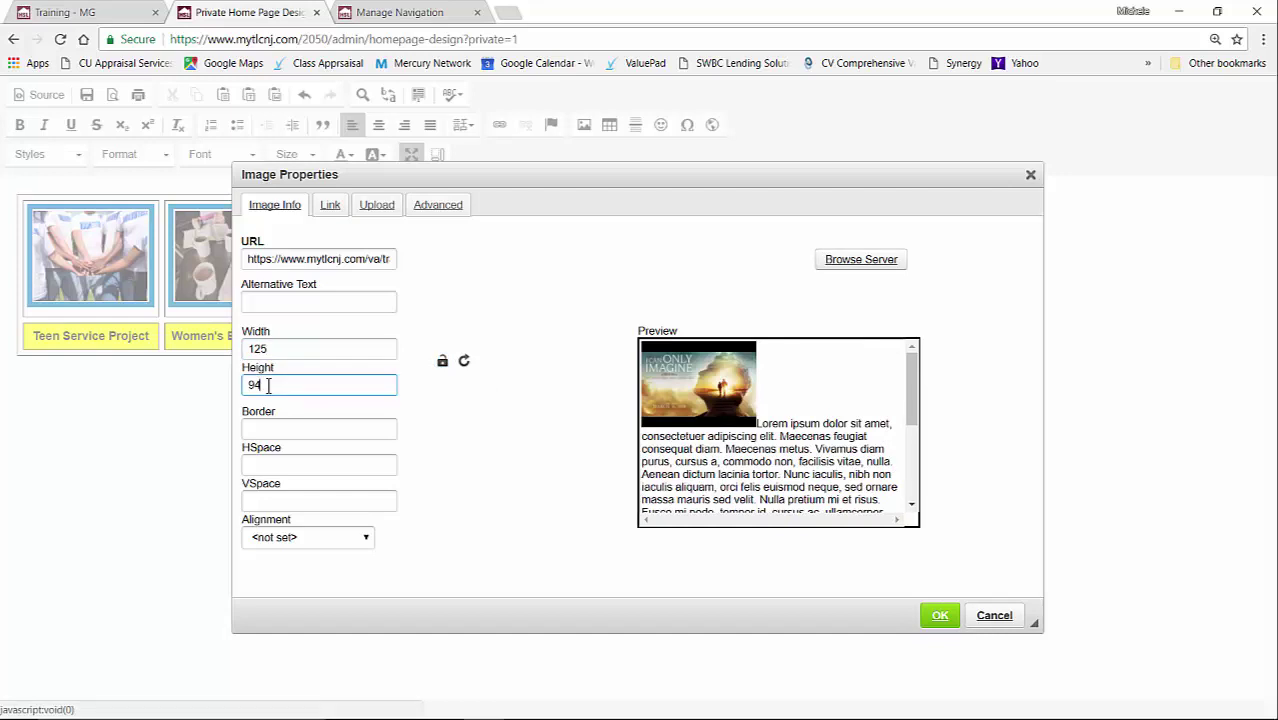
{"action": "type", "text": "99"}
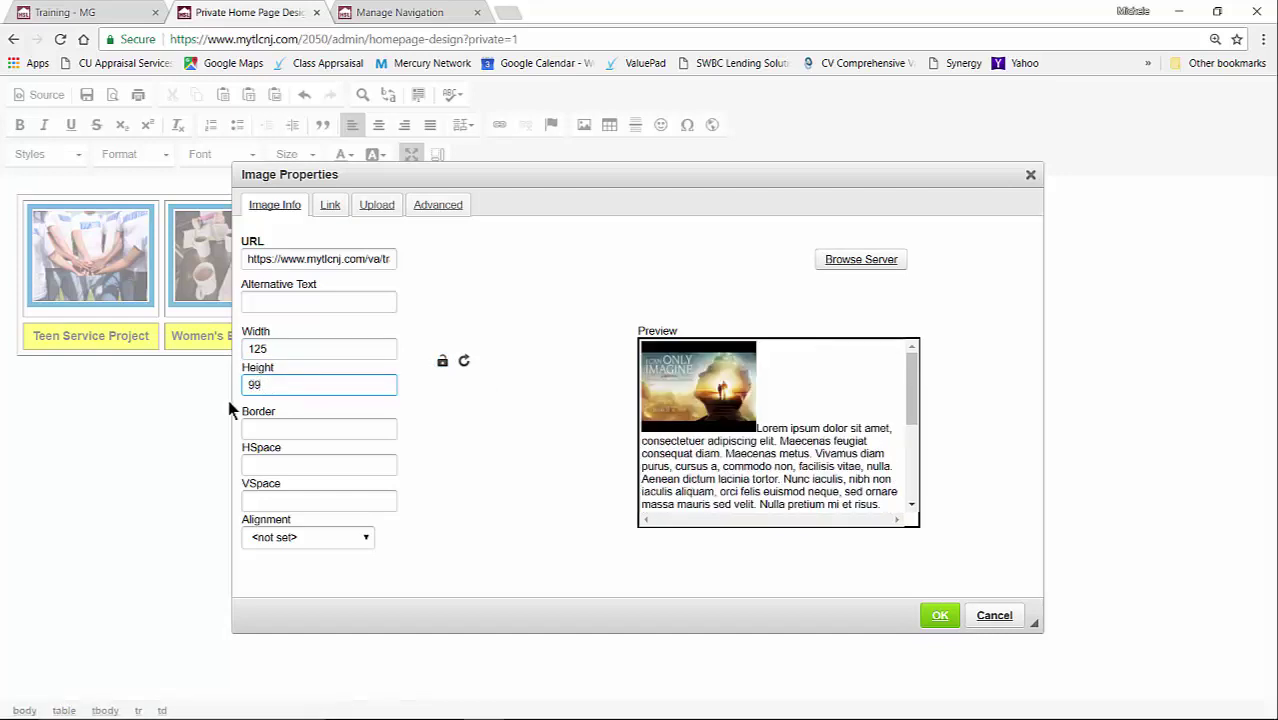
{"action": "left_click", "coordinate": [256, 426]}
{"action": "type", "text": "5"}
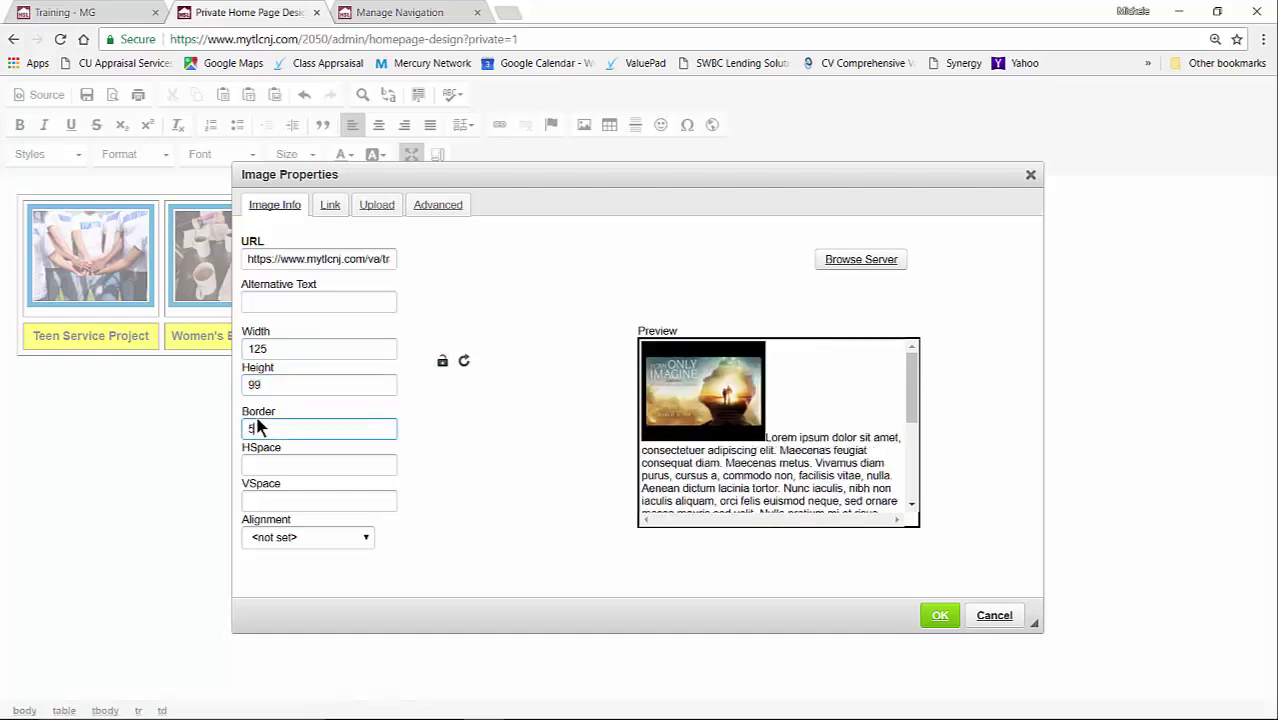
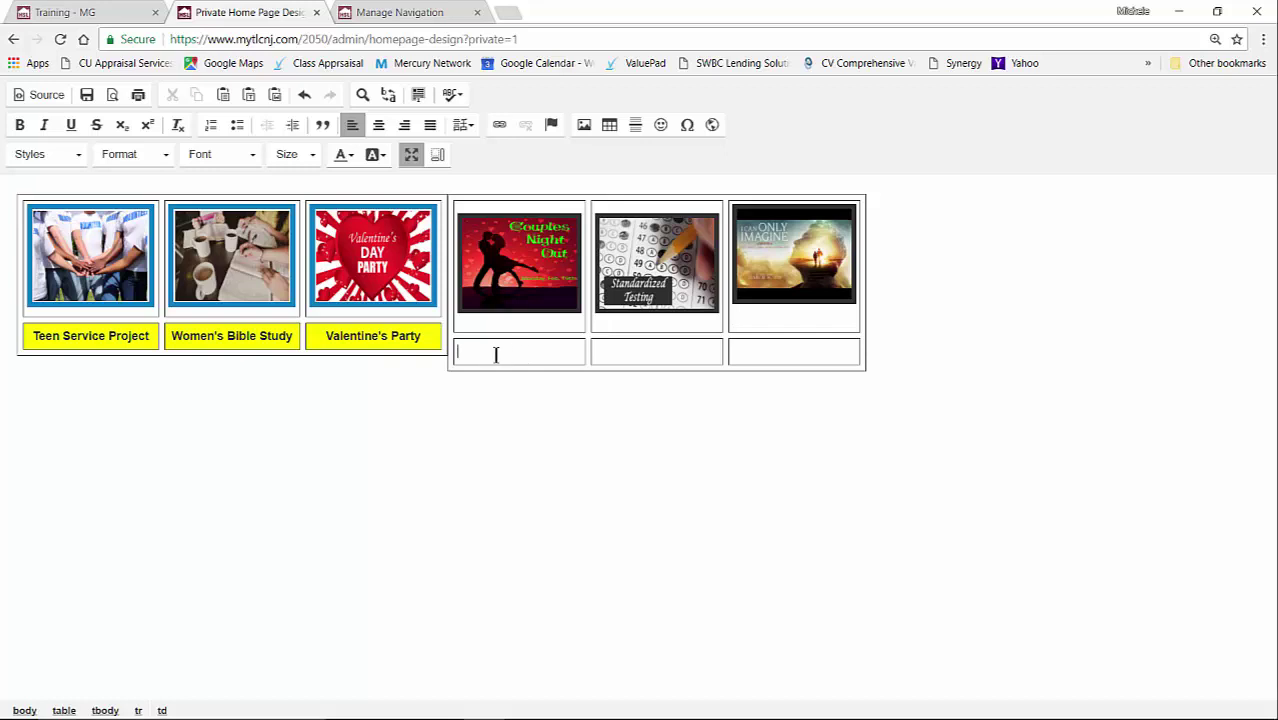
- Caption the cells below the three new images Couples Night Out, Standardized Testing and Night at the Movies
{"action": "type", "text": "ples Night Ou"}
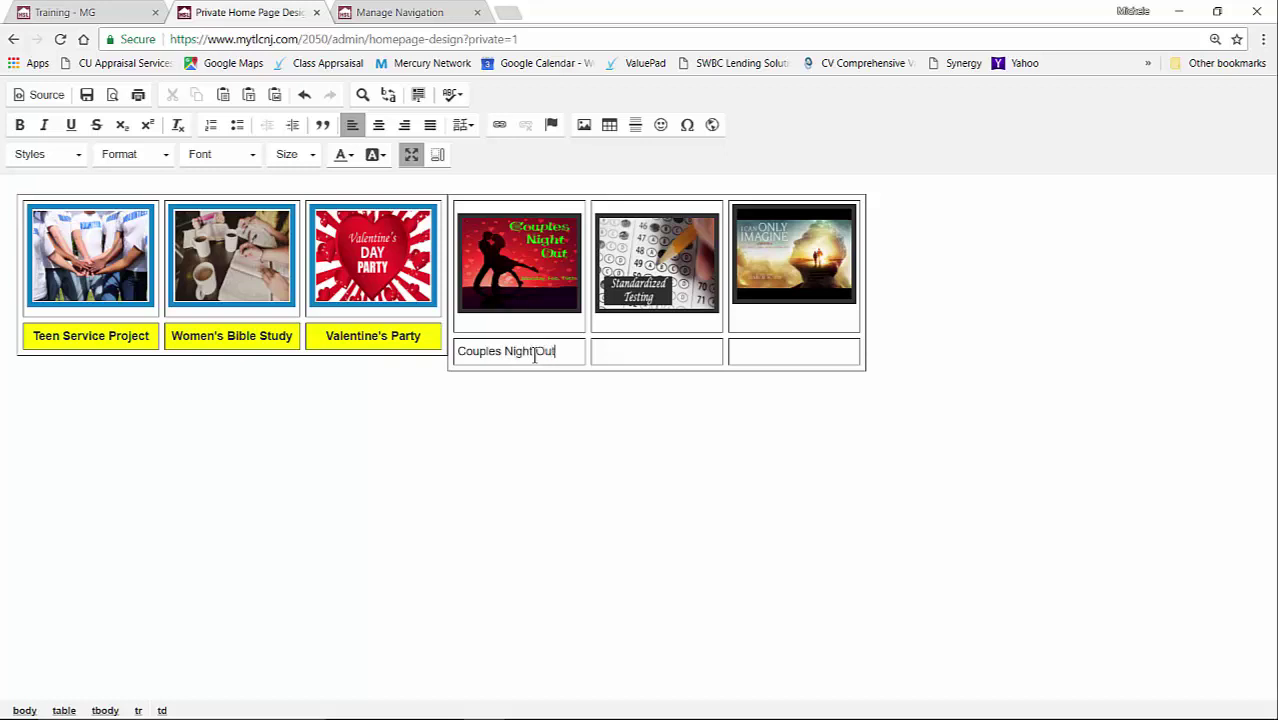
{"action": "type", "text": "t"}
{"action": "key", "text": "Tab"}
{"action": "type", "text": "Standa"}
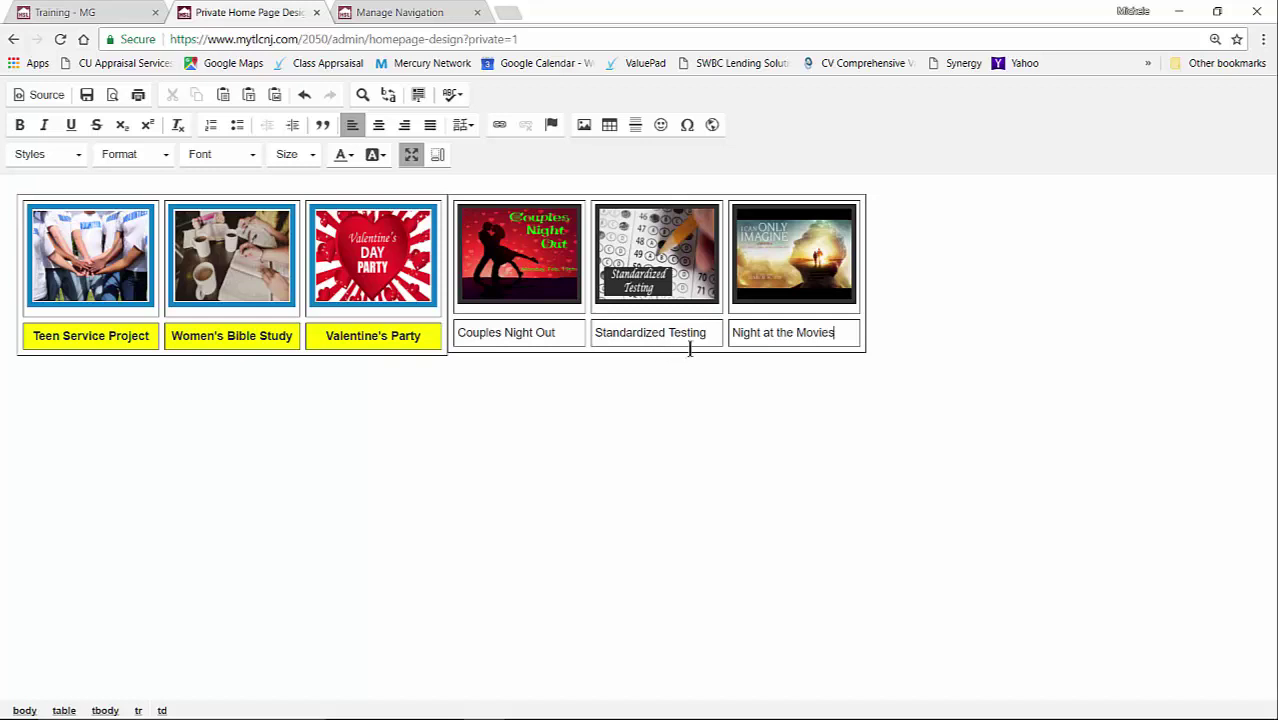
- Make the three captions in the new table bold and center them
{"action": "left_click_drag", "start_coordinate": [838, 332], "coordinate": [452, 333]}
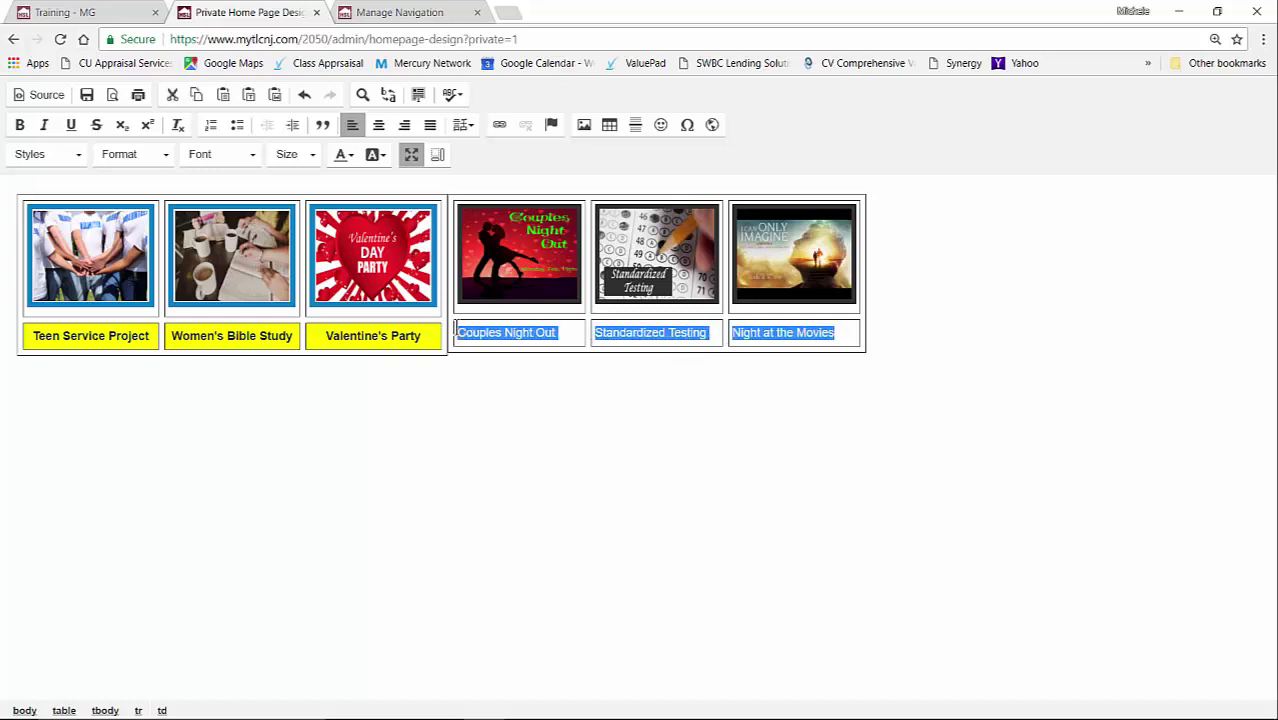
{"action": "left_click", "coordinate": [19, 124]}
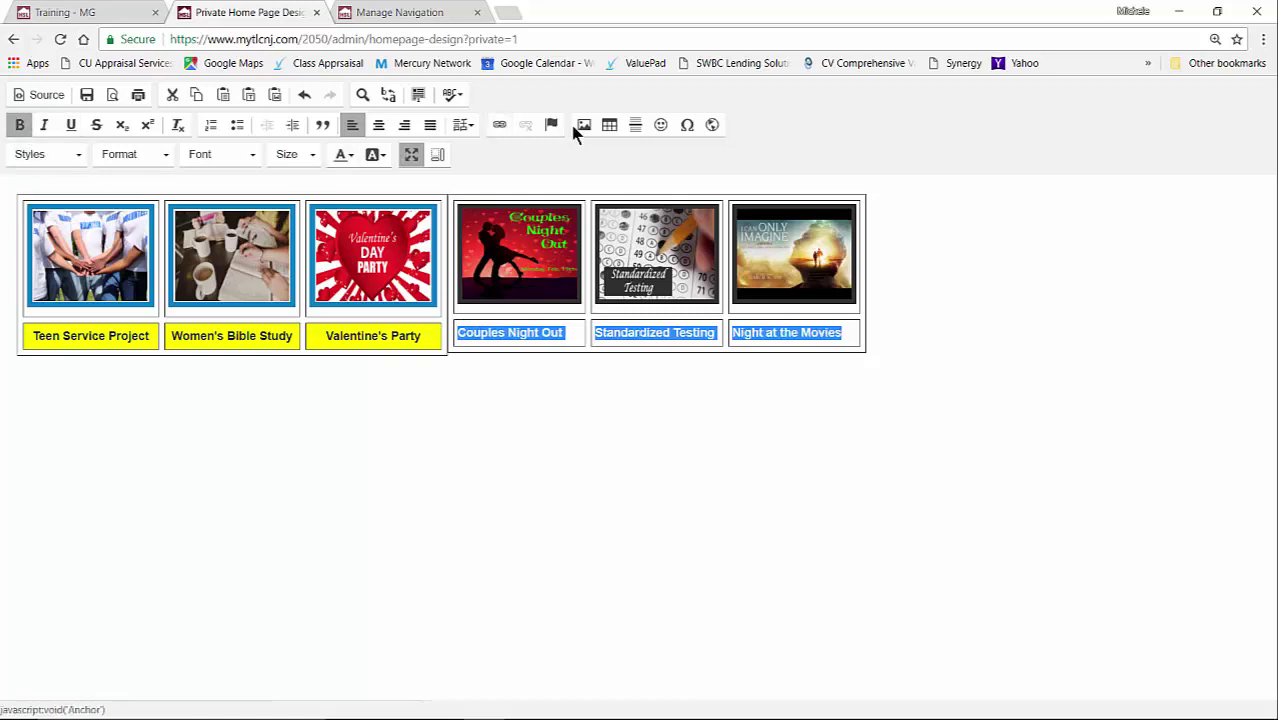
{"action": "left_click", "coordinate": [381, 128]}
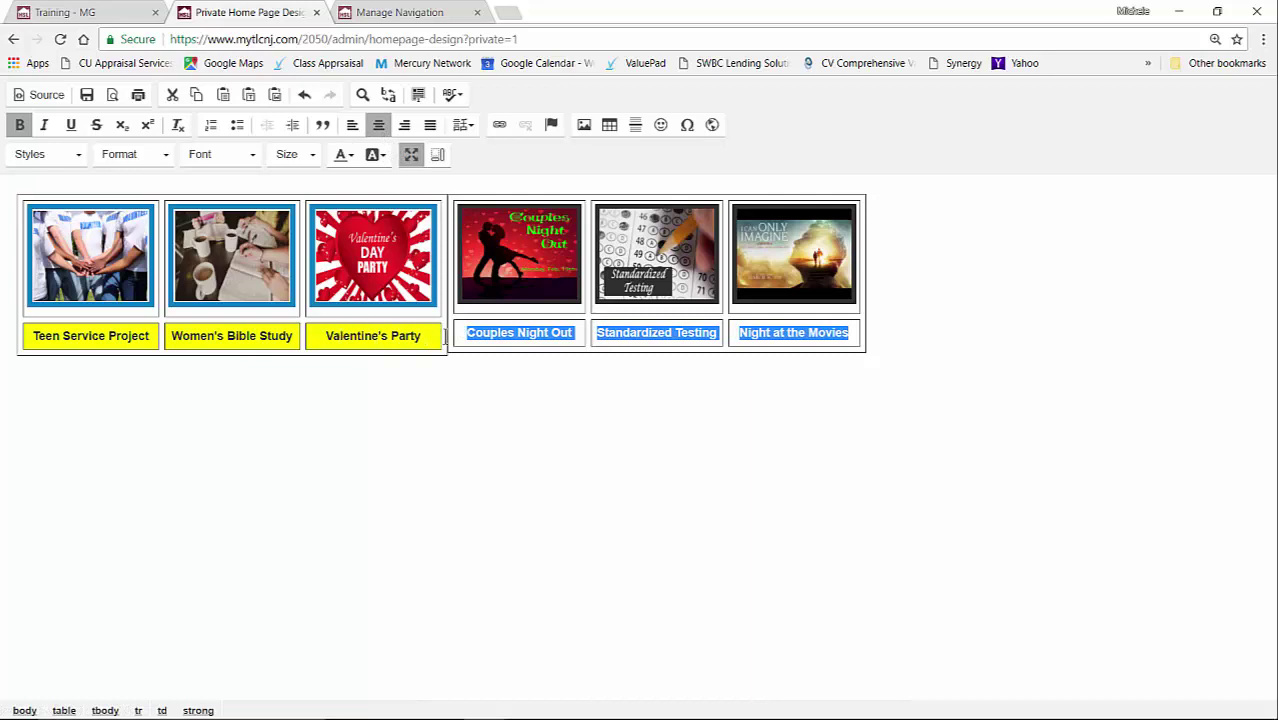
- Give the three caption cells of the new table a yellow background, #ffff00
{"action": "right_click", "coordinate": [579, 333]}
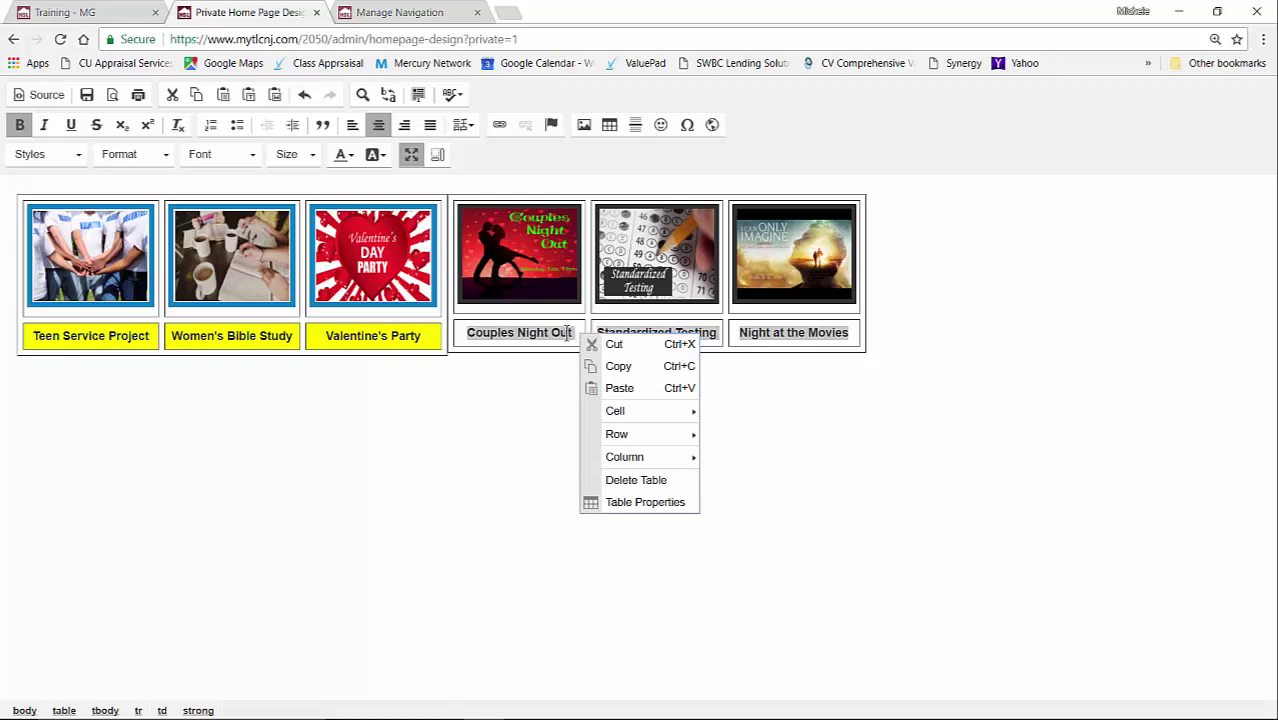
{"action": "mouse_move", "coordinate": [630, 412]}
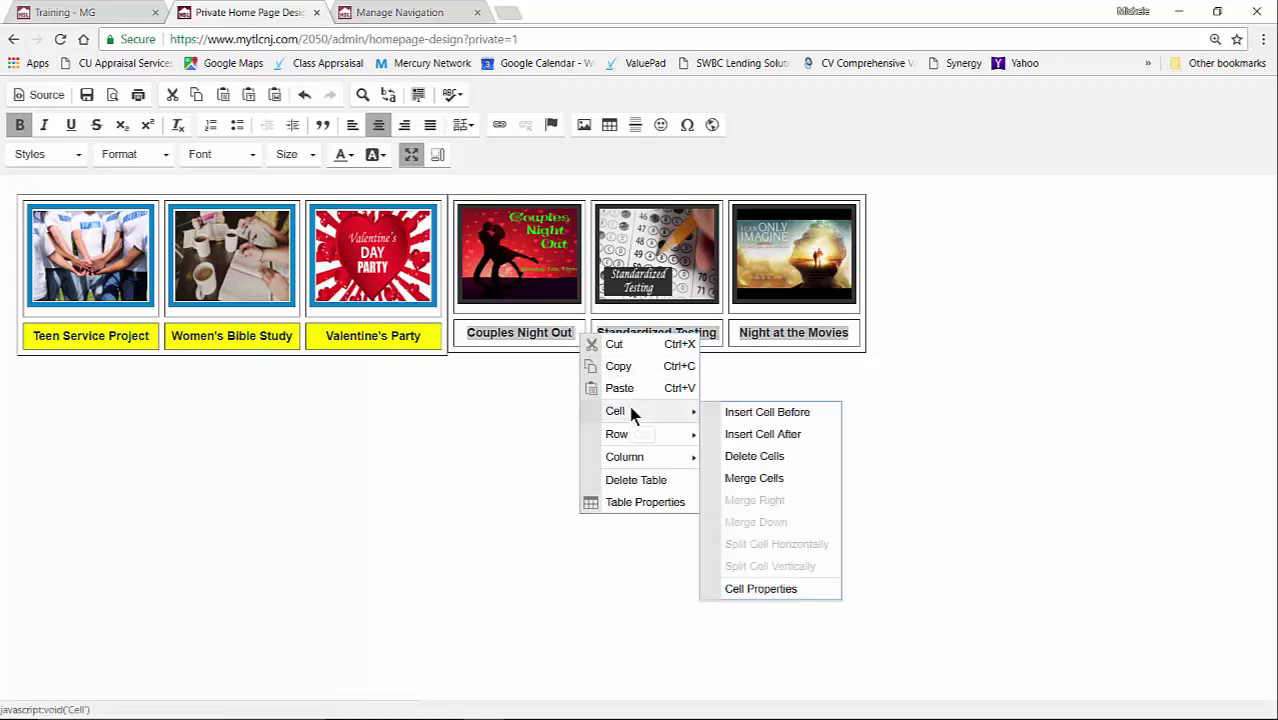
{"action": "left_click", "coordinate": [784, 591]}
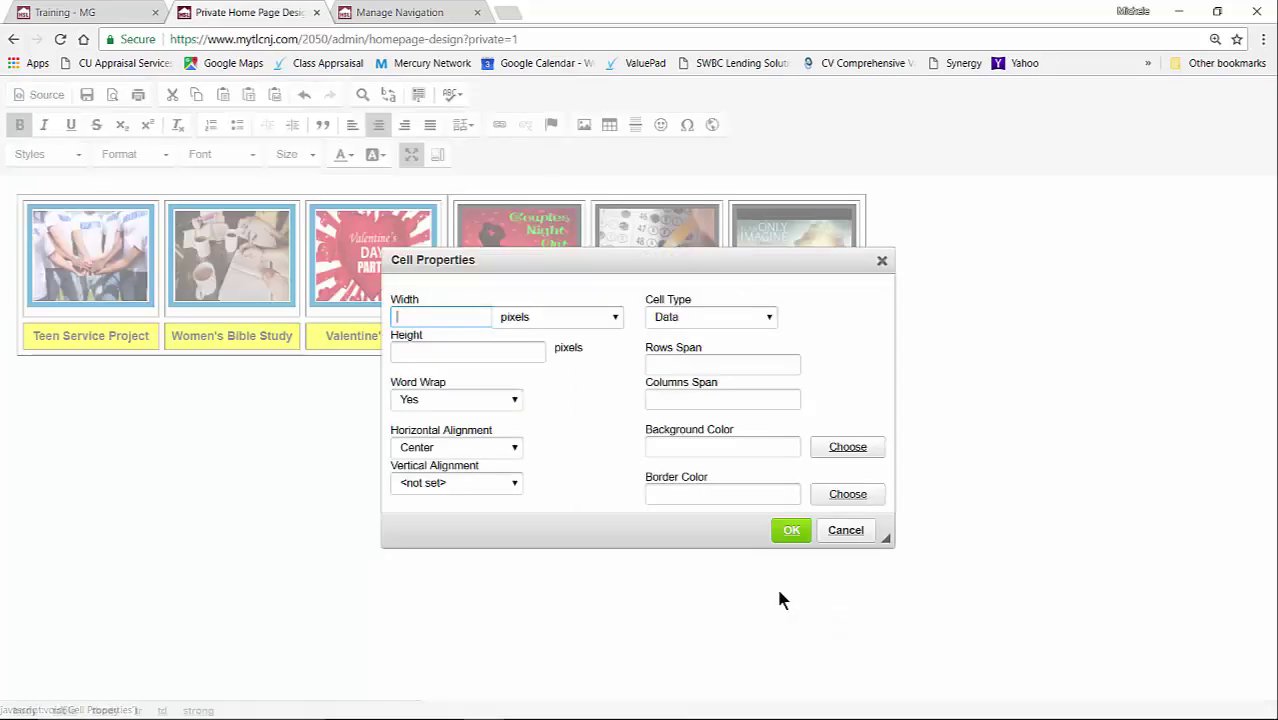
{"action": "left_click_drag", "start_coordinate": [653, 432], "coordinate": [735, 437]}
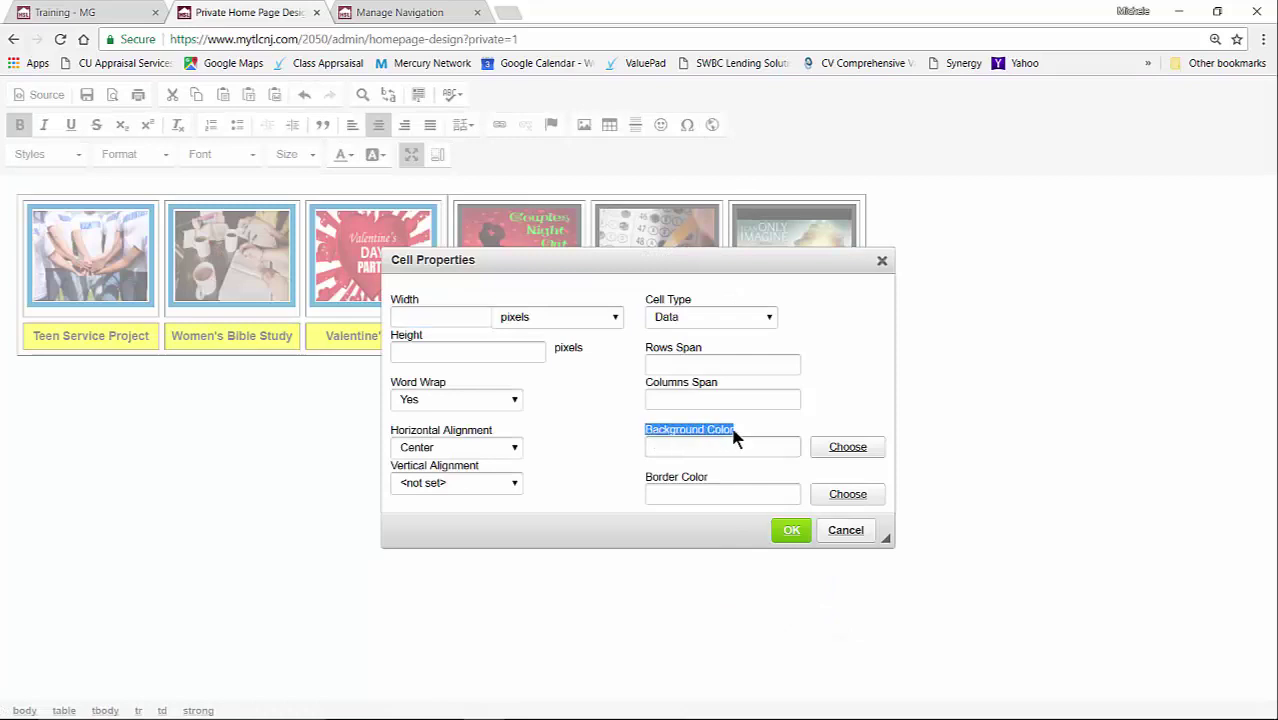
{"action": "left_click", "coordinate": [847, 447]}
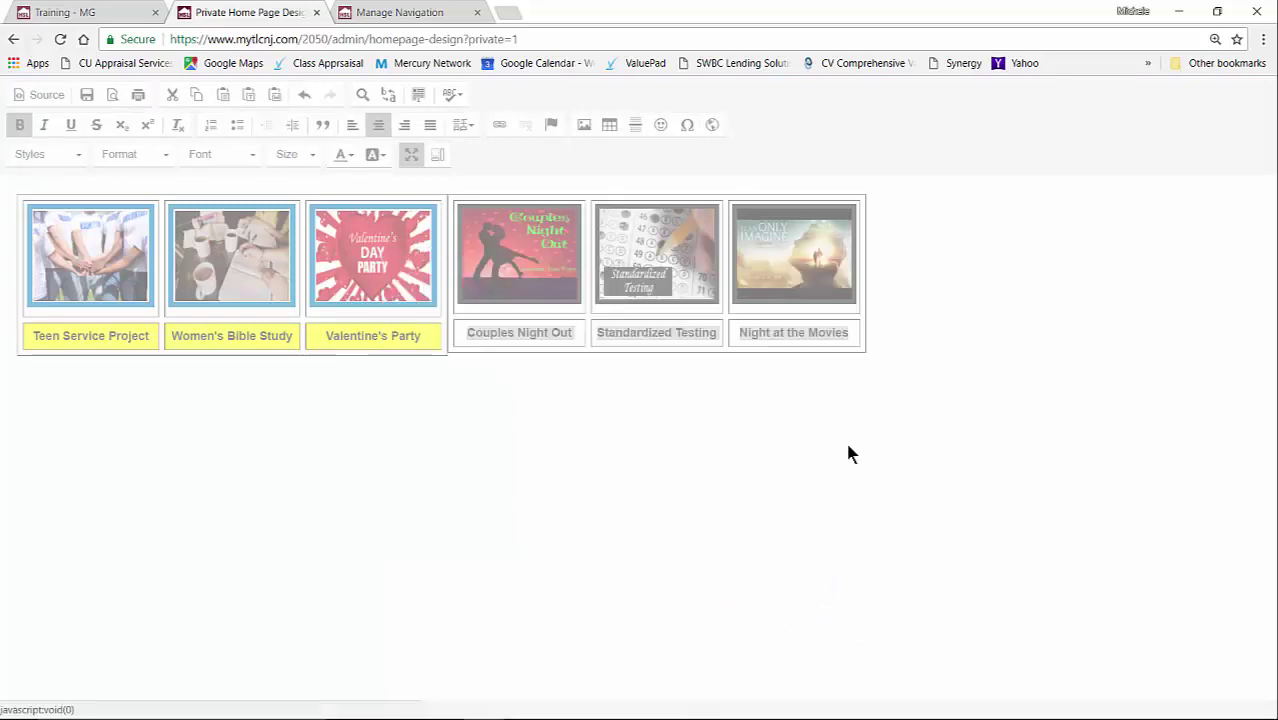
{"action": "left_click", "coordinate": [691, 389]}
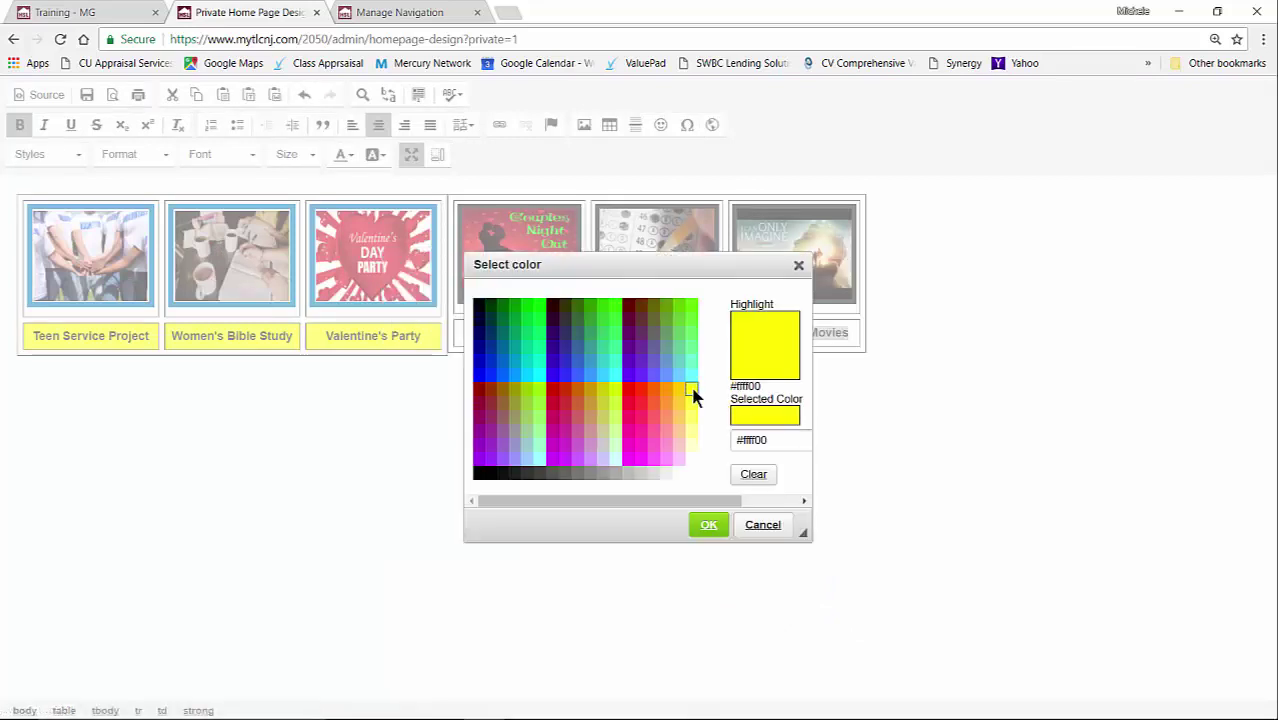
{"action": "left_click", "coordinate": [708, 526]}
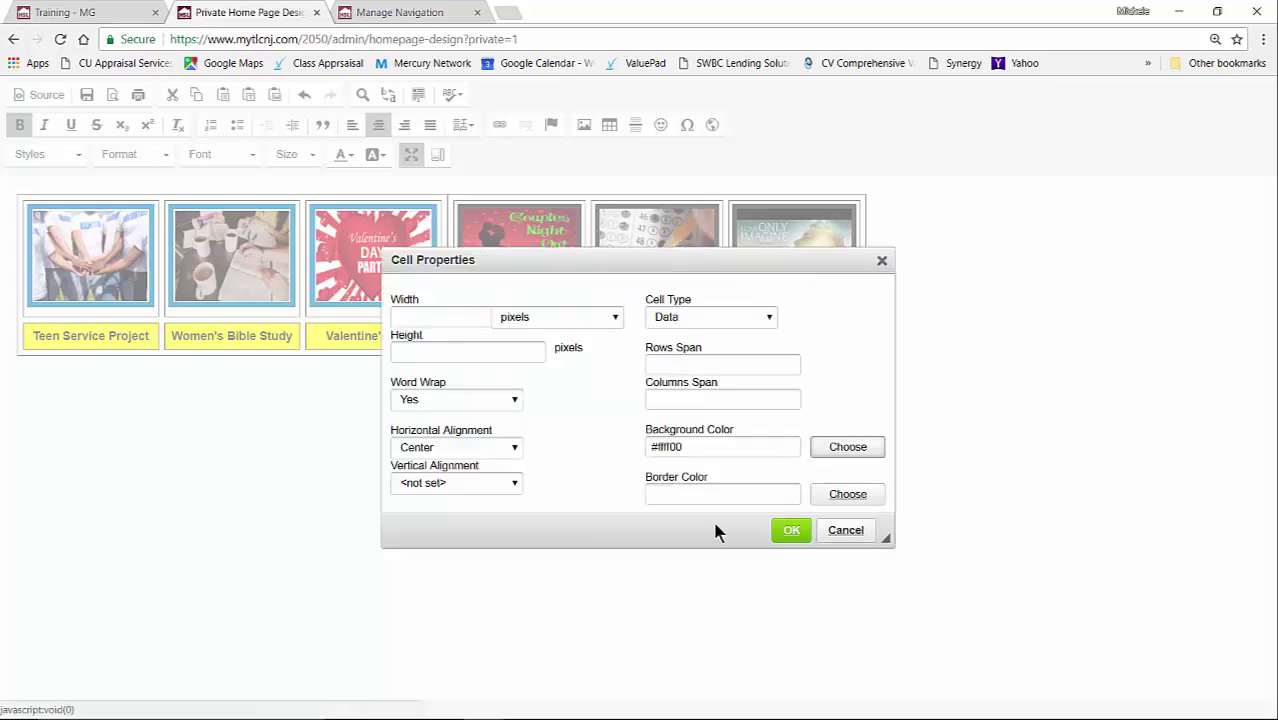
{"action": "left_click", "coordinate": [784, 533]}
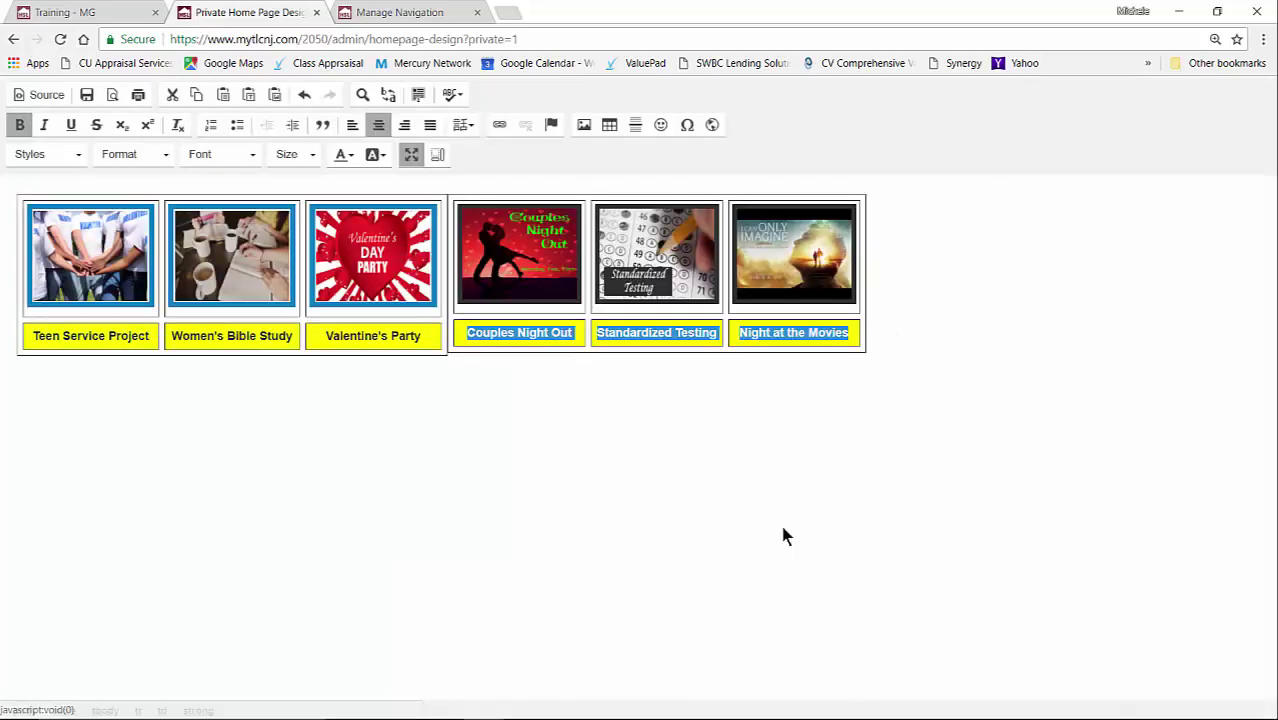
{"action": "left_click", "coordinate": [855, 334]}
{"action": "key", "text": "Tab"}
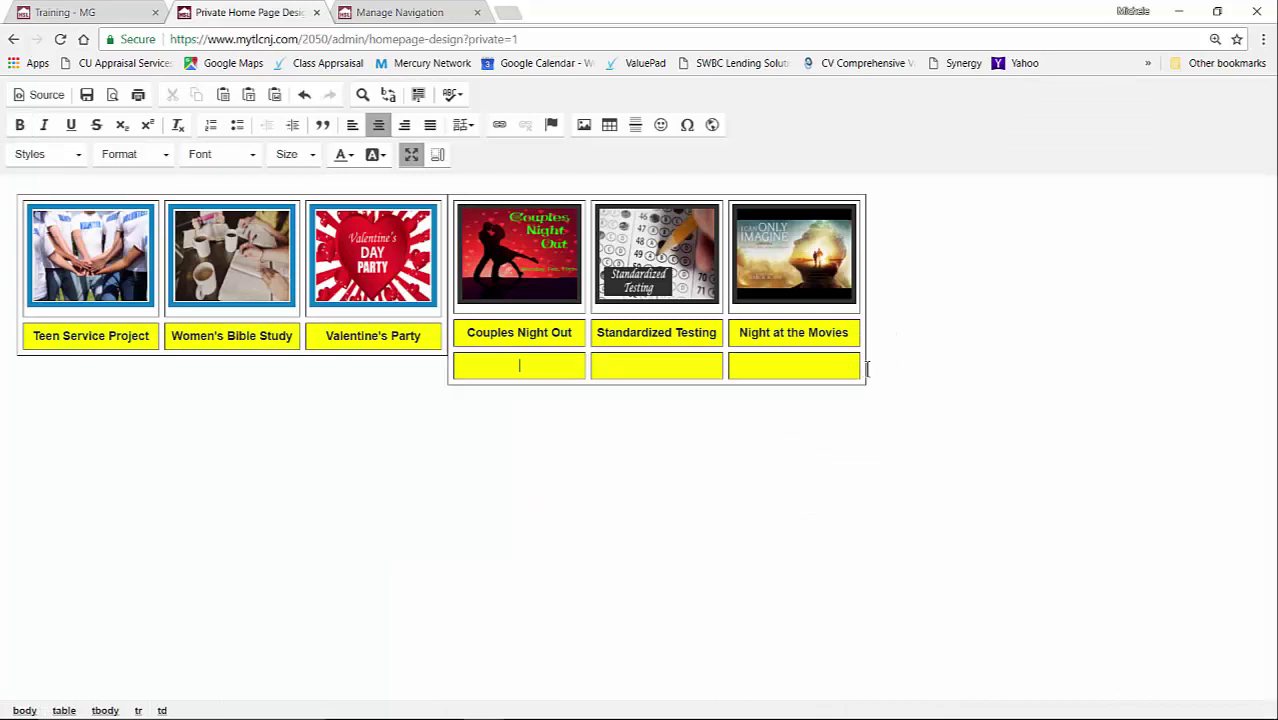
{"action": "left_click", "coordinate": [305, 94]}
- Check which event page the Teen Service Project image on the private home page links to, and return to the page designer
{"action": "left_click", "coordinate": [373, 254]}
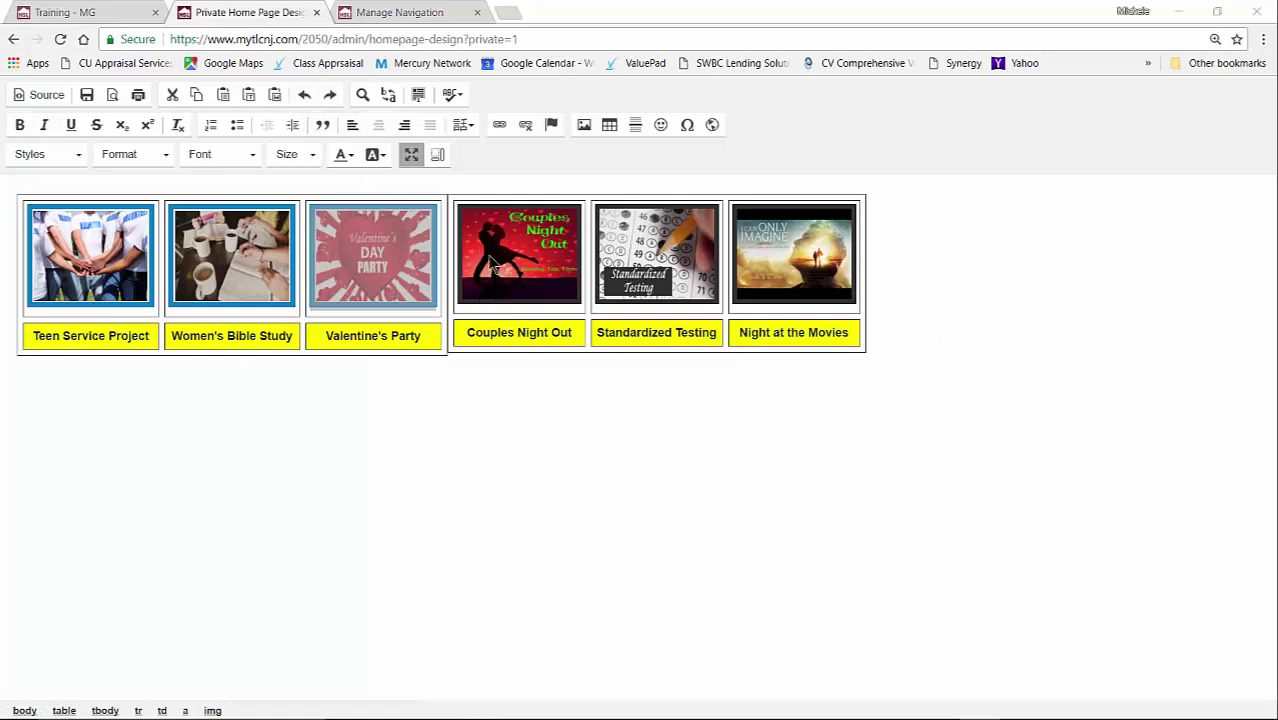
{"action": "left_click", "coordinate": [491, 262]}
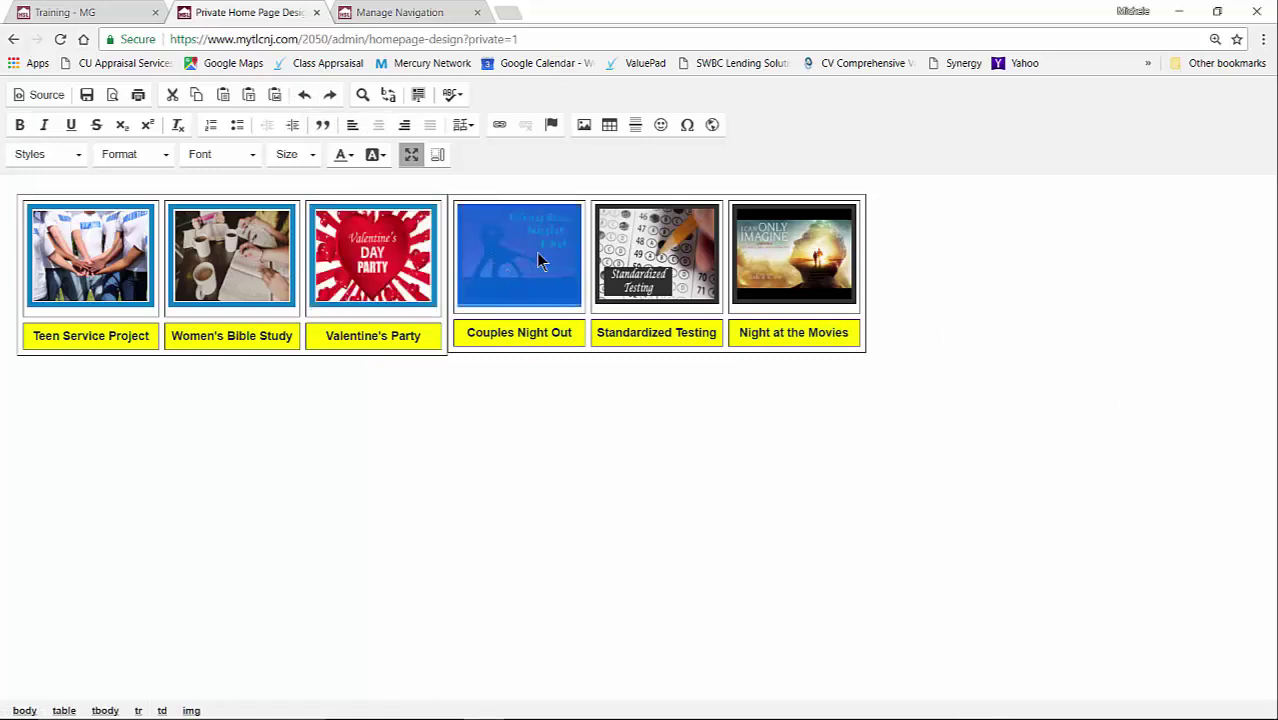
{"action": "left_click", "coordinate": [64, 12]}
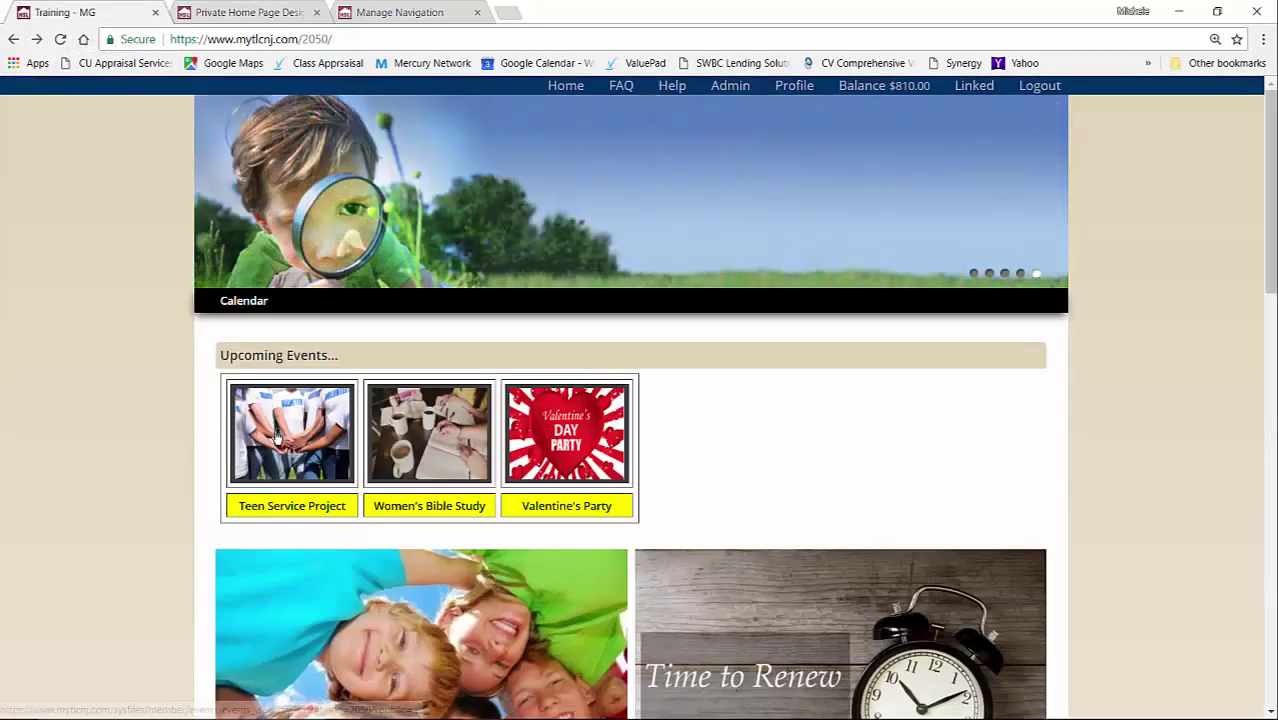
{"action": "left_click", "coordinate": [278, 437]}
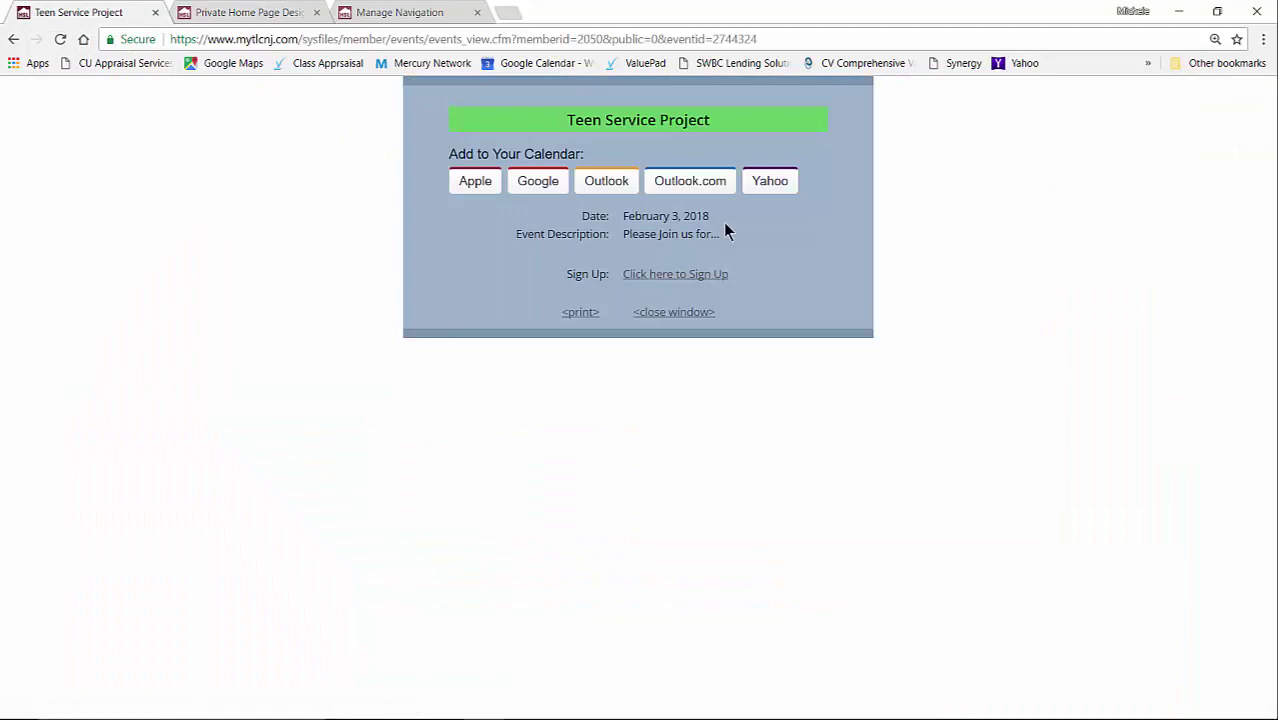
{"action": "left_click", "coordinate": [13, 39]}
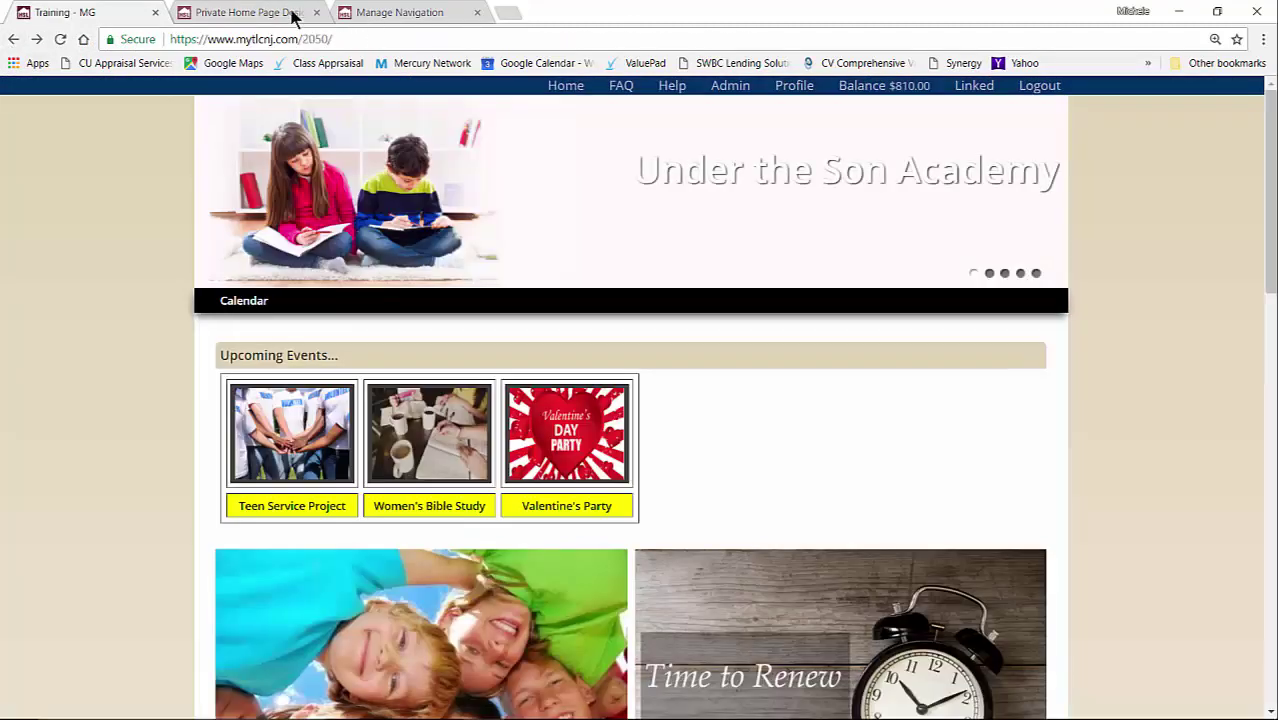
{"action": "left_click", "coordinate": [256, 24]}
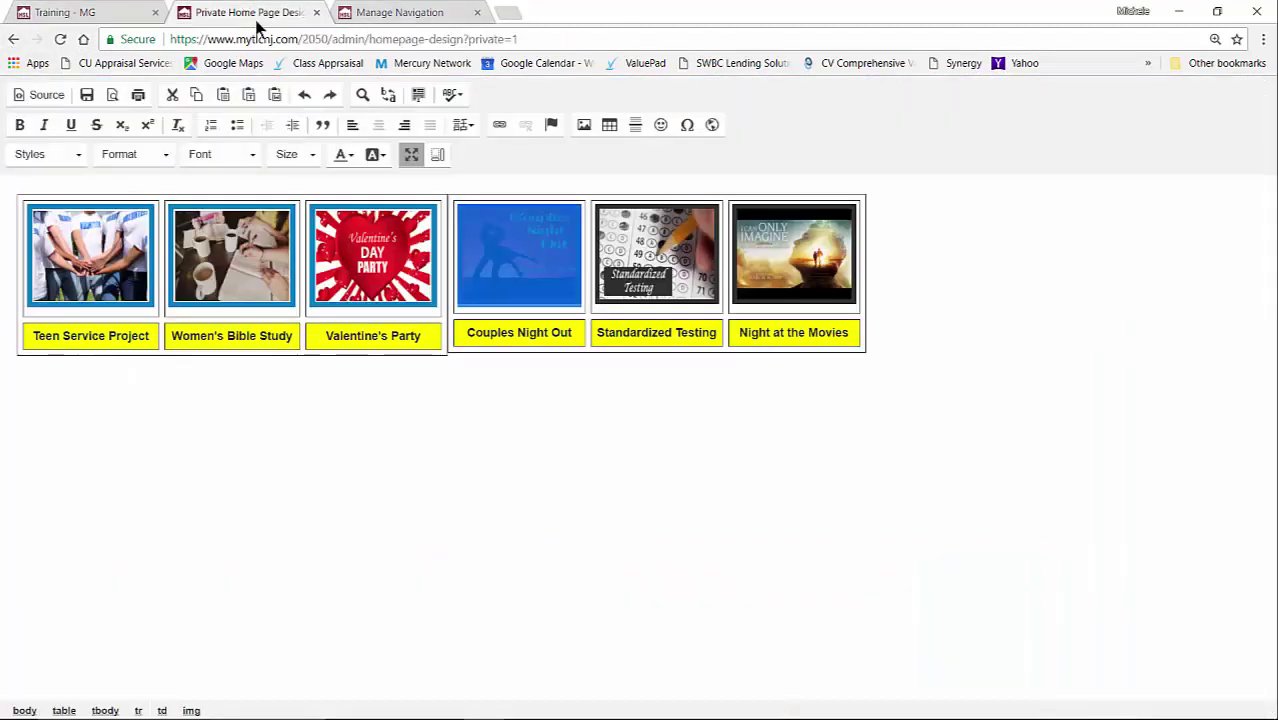
- Copy the web address of the Couple's Night Out event from the site calendar for February 2018, and close the event popup
{"action": "left_click", "coordinate": [75, 17]}
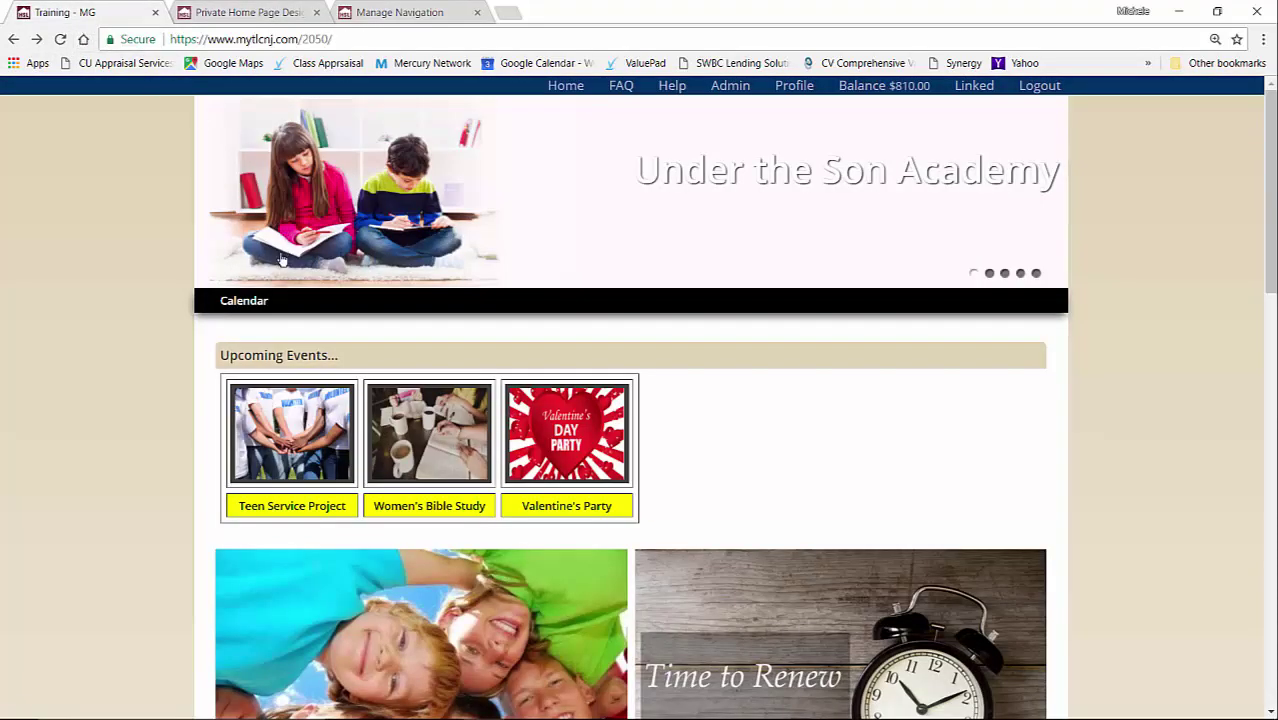
{"action": "left_click", "coordinate": [245, 303]}
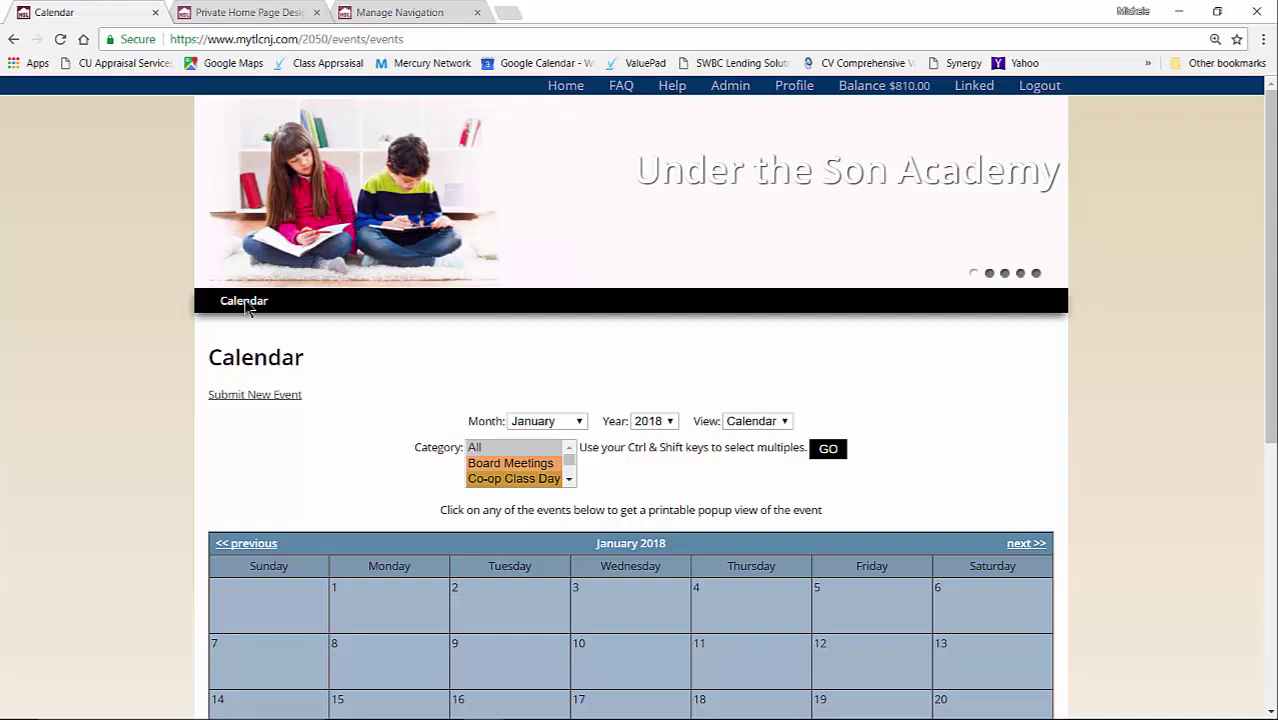
{"action": "left_click", "coordinate": [1026, 543]}
{"action": "scroll", "coordinate": [819, 503], "scroll_direction": "down", "scroll_amount": 1}
{"action": "scroll", "coordinate": [819, 503], "scroll_direction": "down", "scroll_amount": 1}
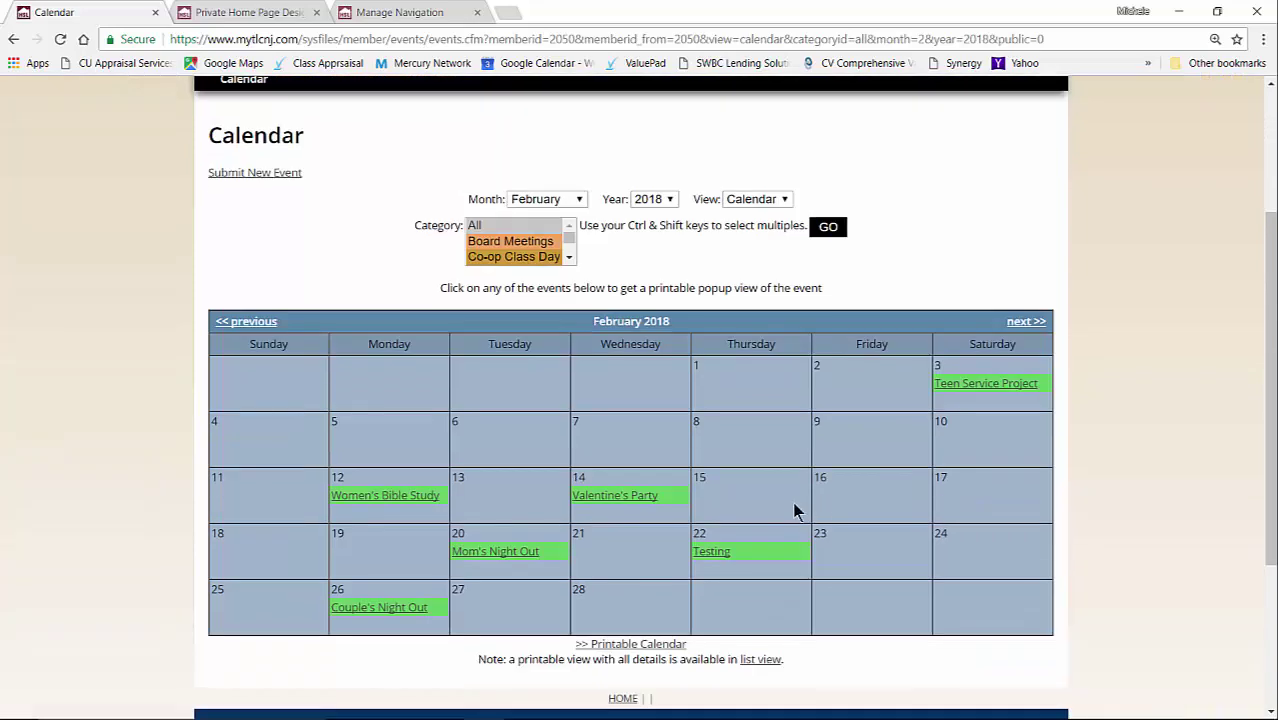
{"action": "left_click", "coordinate": [366, 608]}
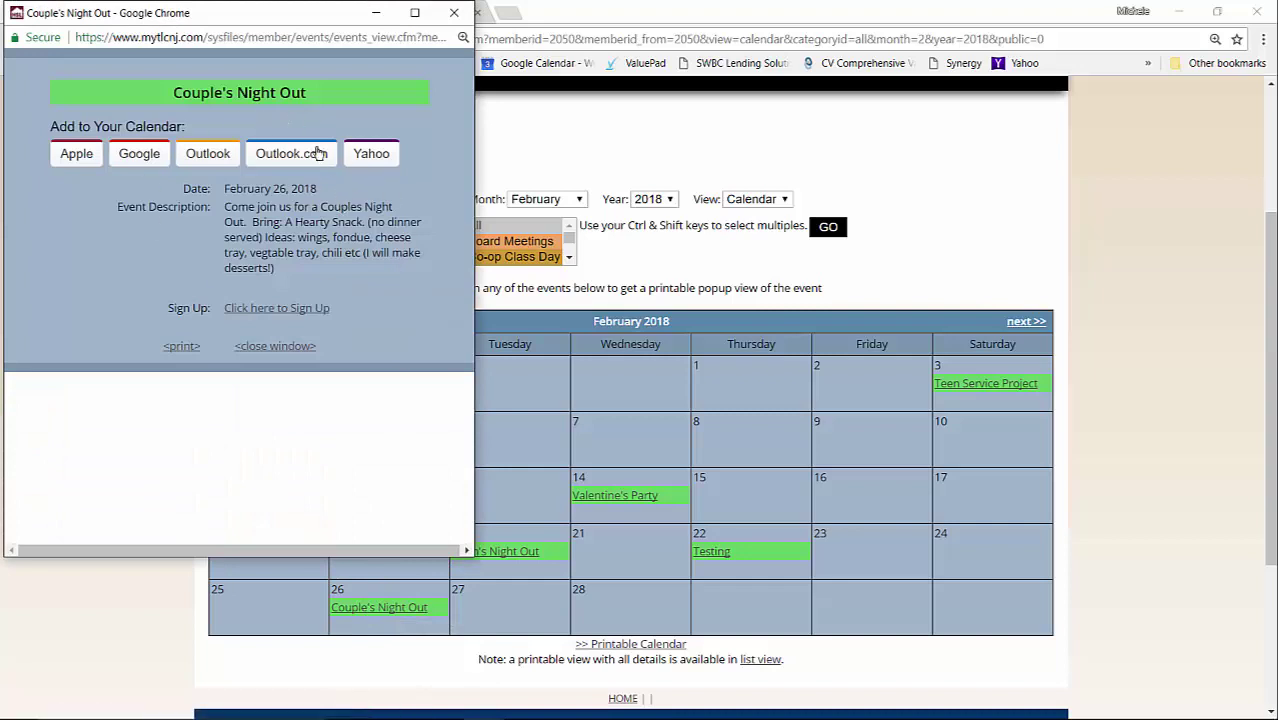
{"action": "left_click", "coordinate": [240, 37]}
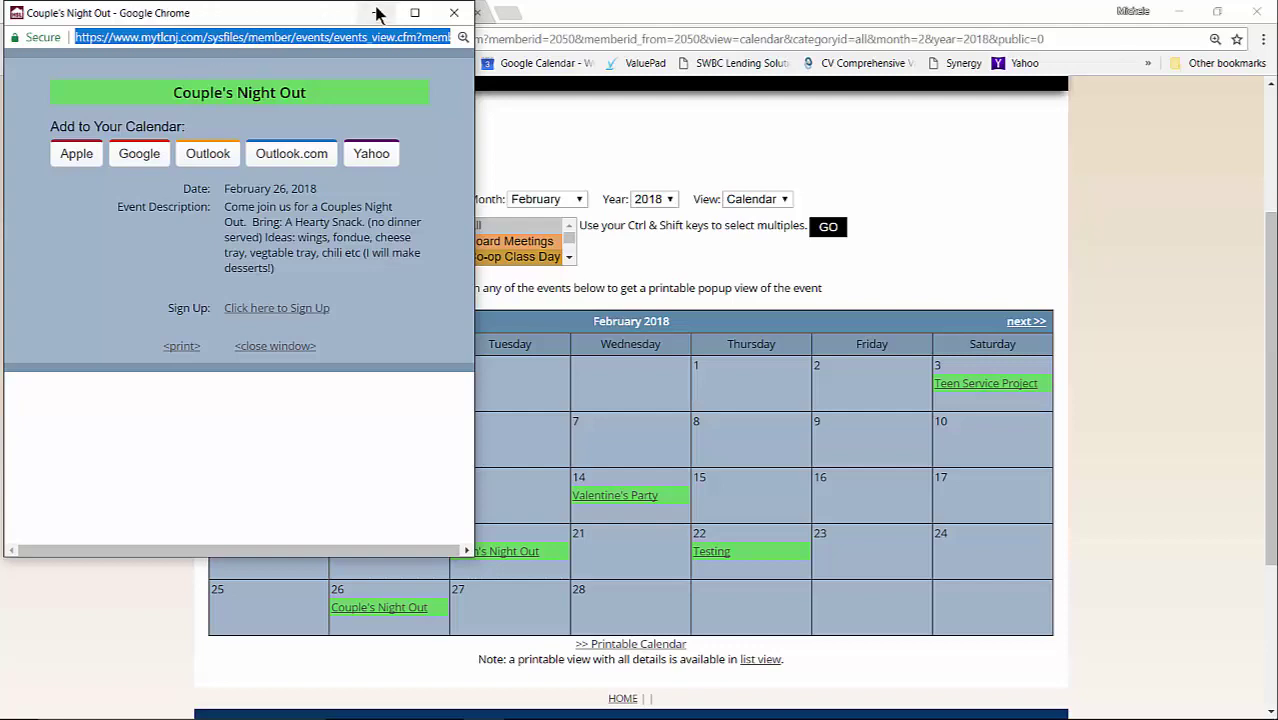
{"action": "left_click", "coordinate": [454, 12]}
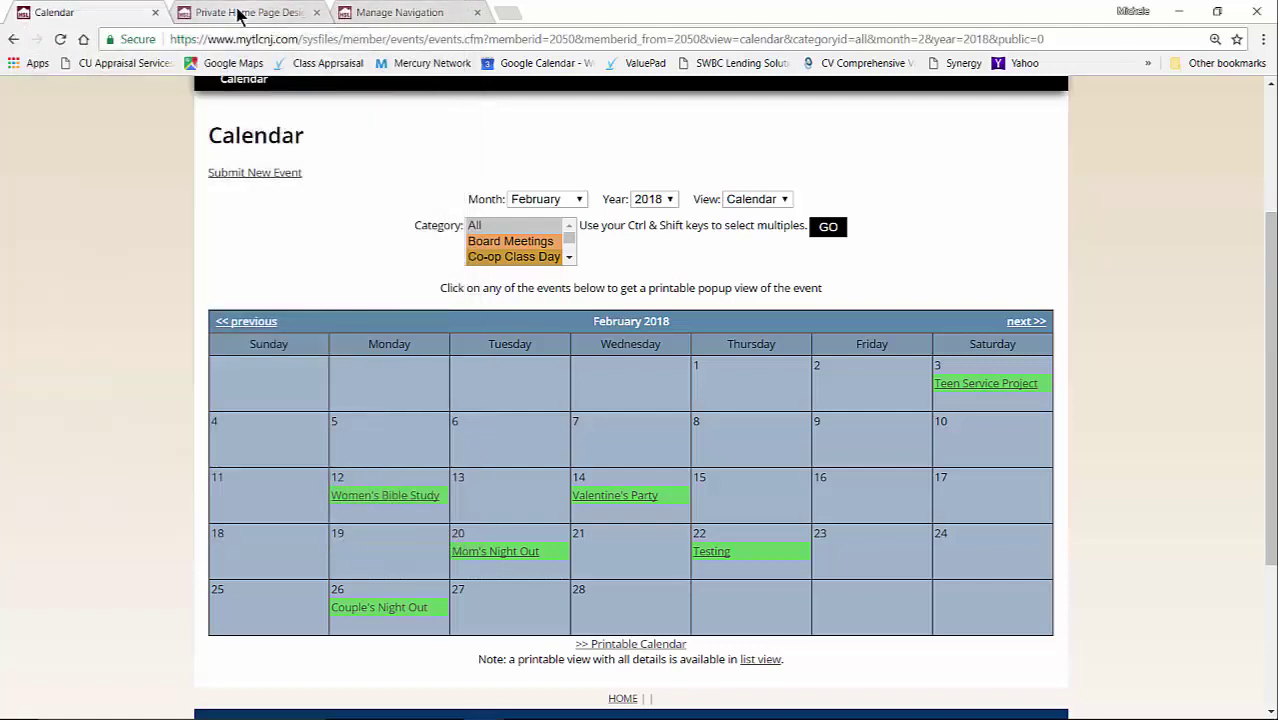
- Link the Couples Night Out image in the page designer to the copied event address
{"action": "left_click", "coordinate": [268, 13]}
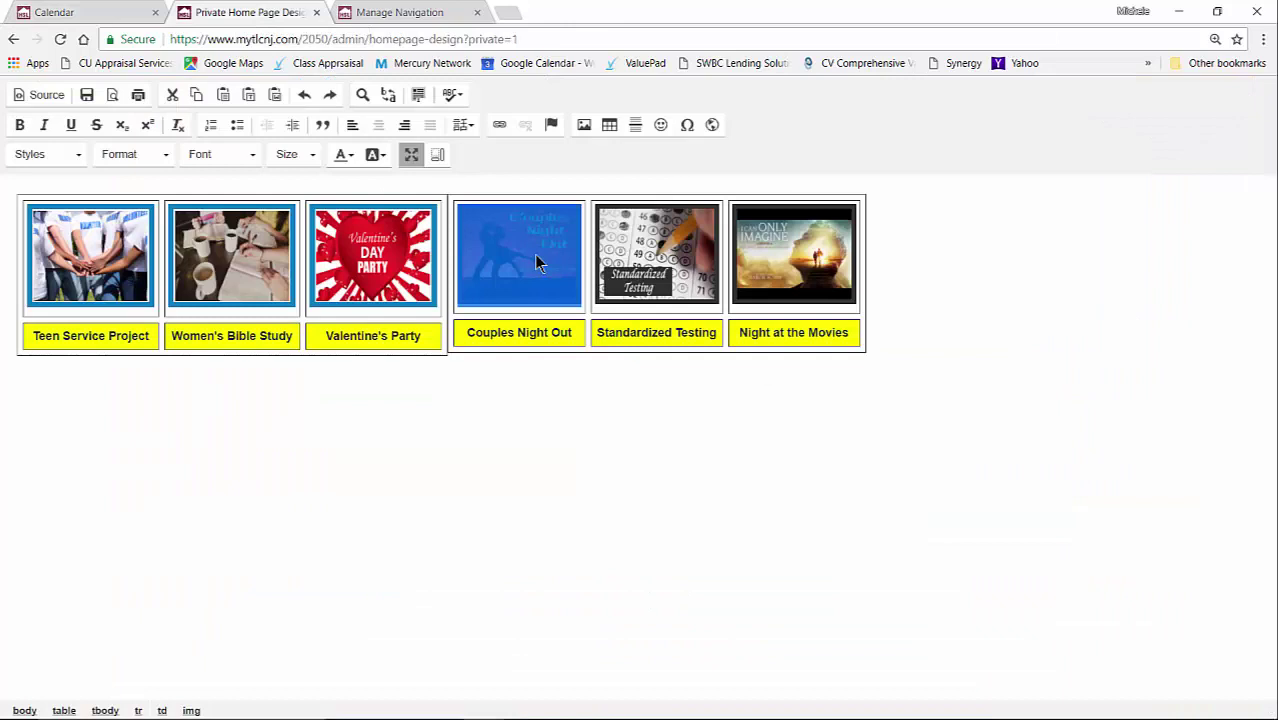
{"action": "left_click", "coordinate": [505, 130]}
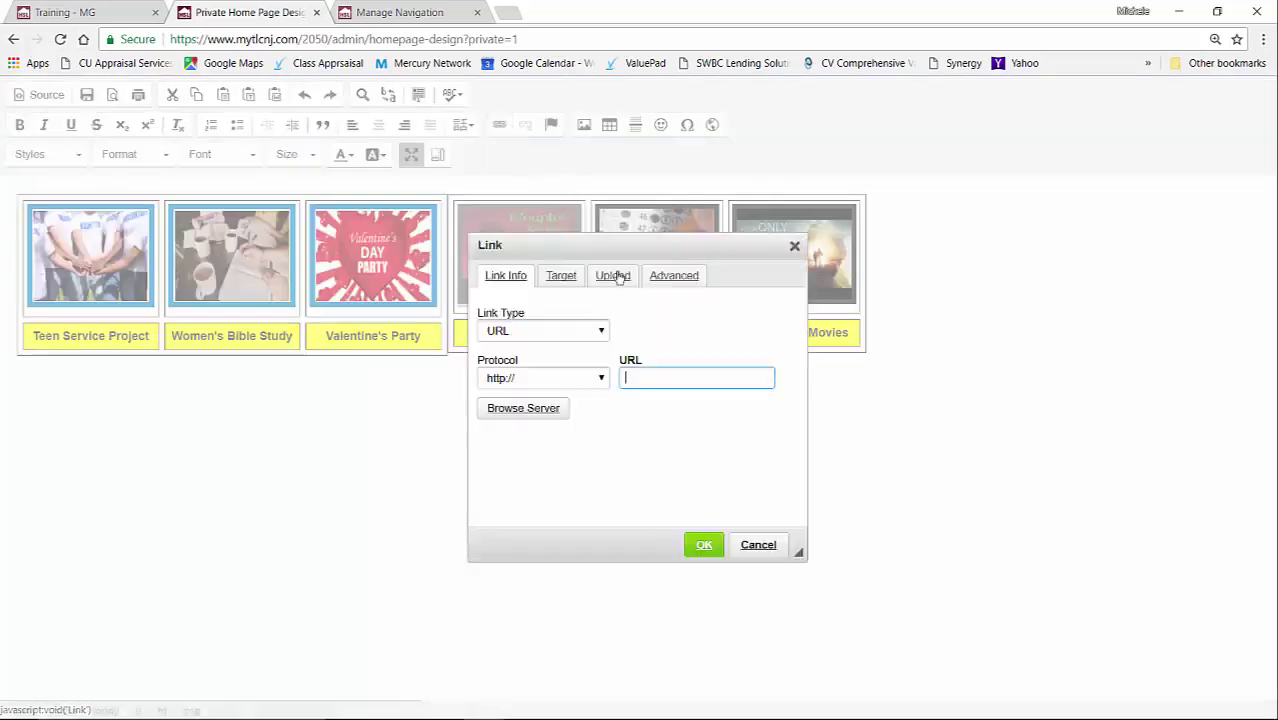
{"action": "key", "text": "ctrl+v"}
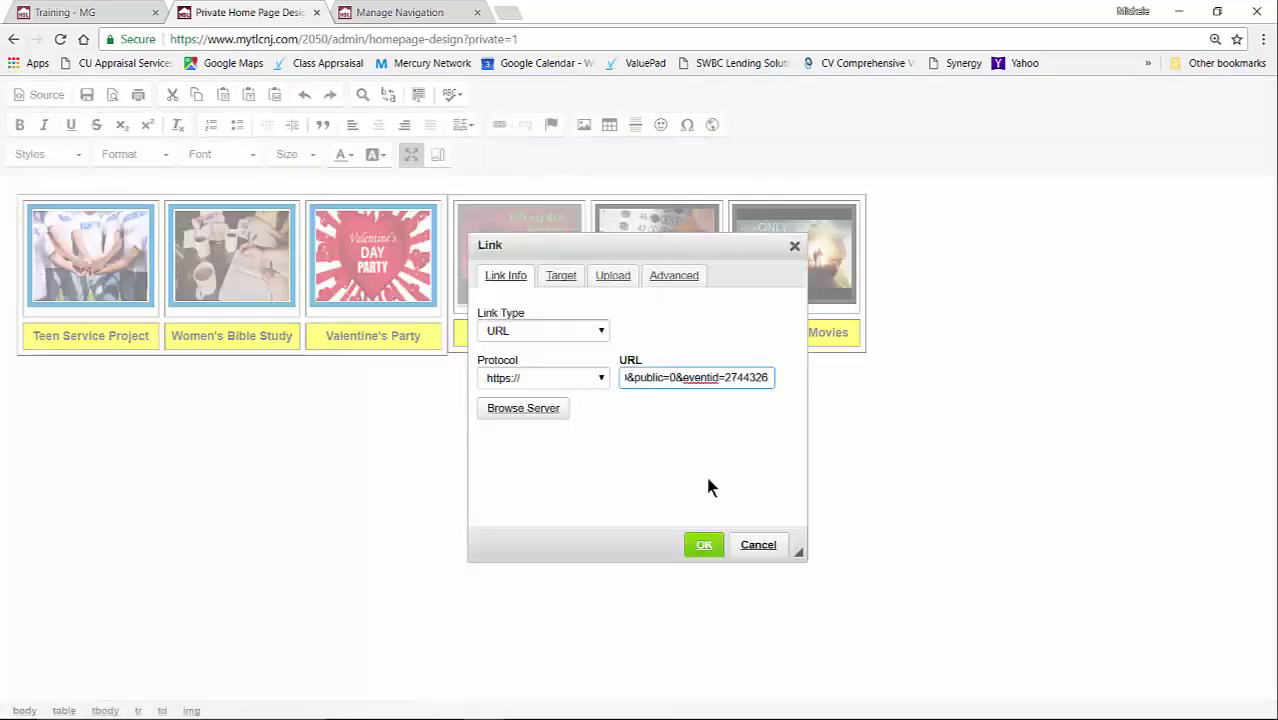
{"action": "left_click", "coordinate": [703, 544]}
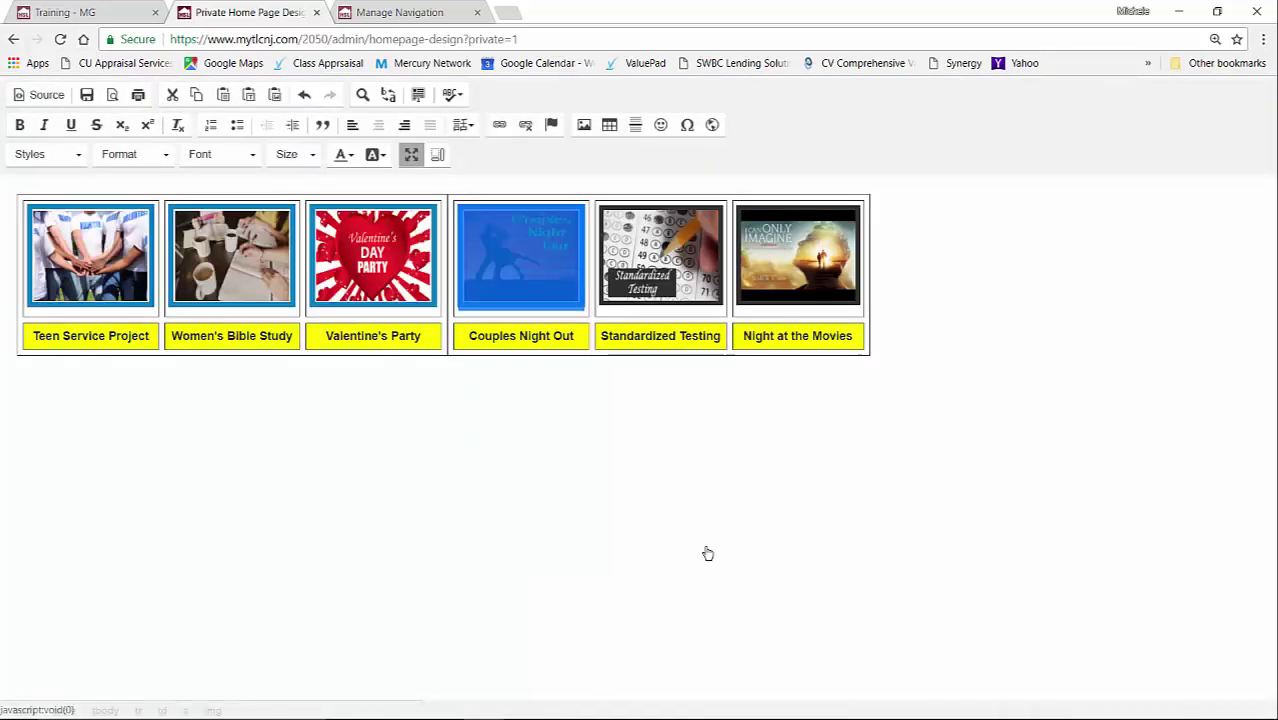
- Select the Standardized Testing image and copy the web address of the Testing event from the February 2018 calendar
{"action": "left_click", "coordinate": [666, 266]}
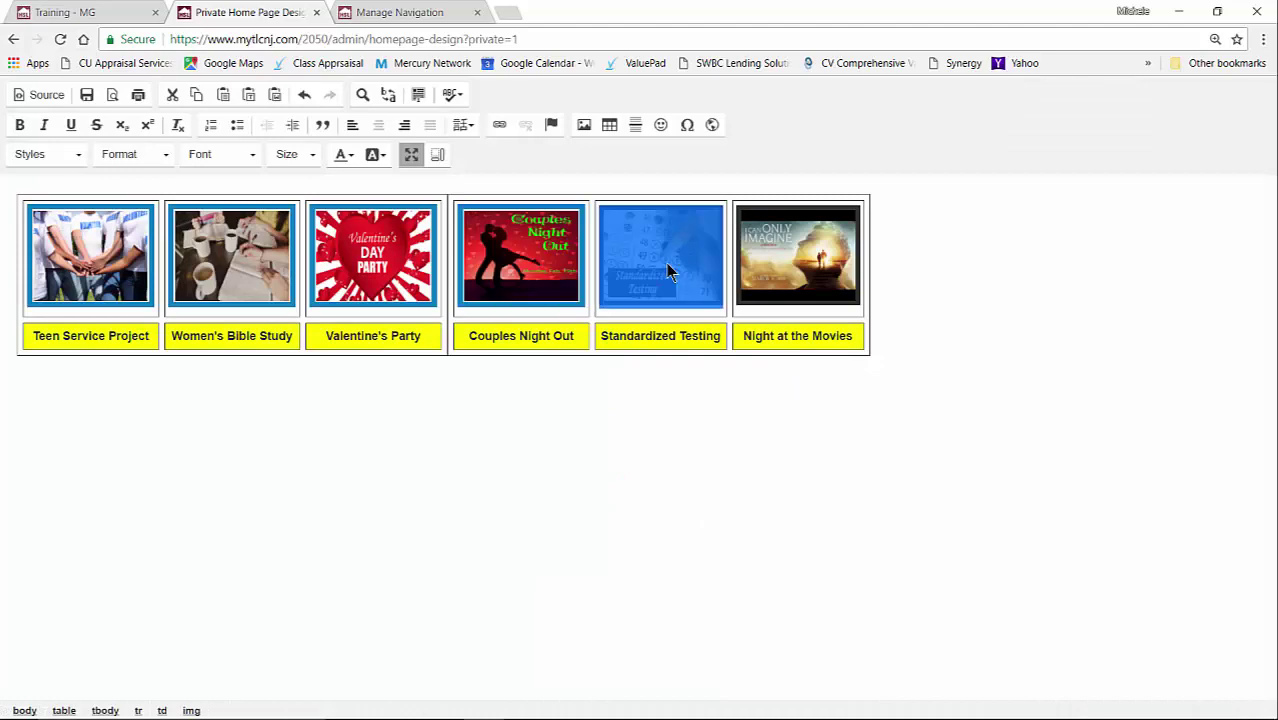
{"action": "left_click", "coordinate": [78, 18]}
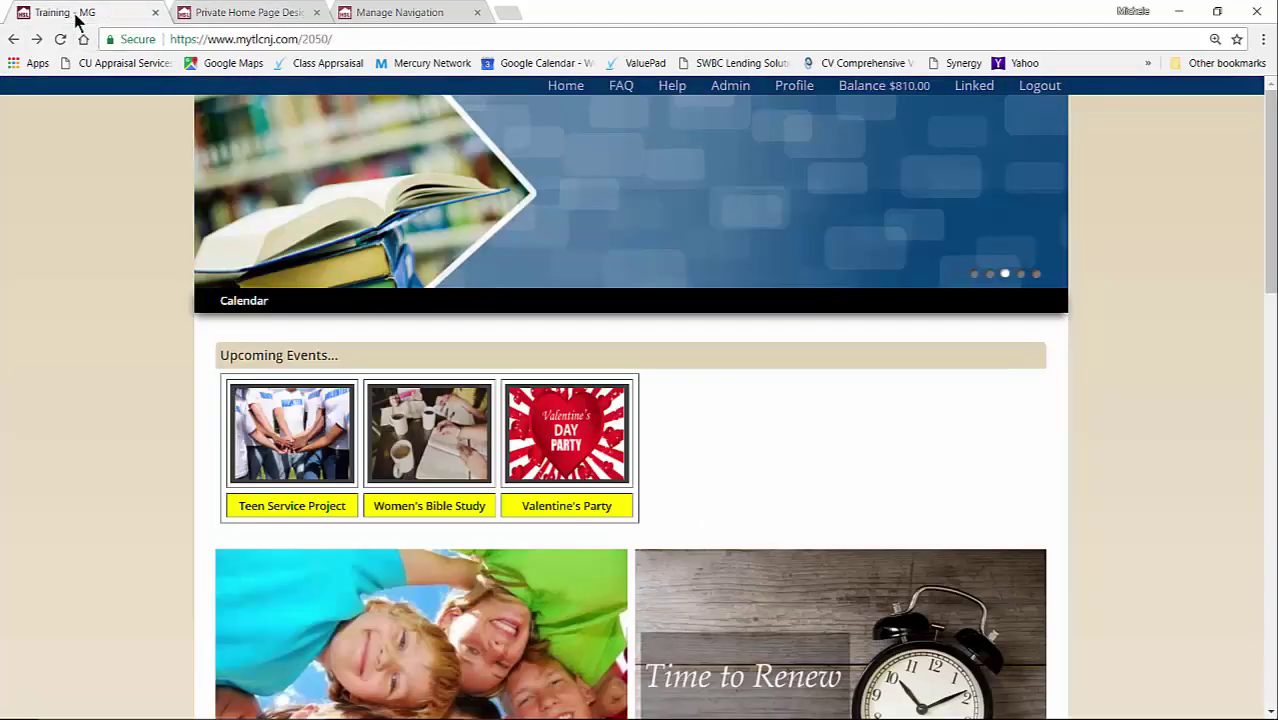
{"action": "left_click", "coordinate": [239, 312]}
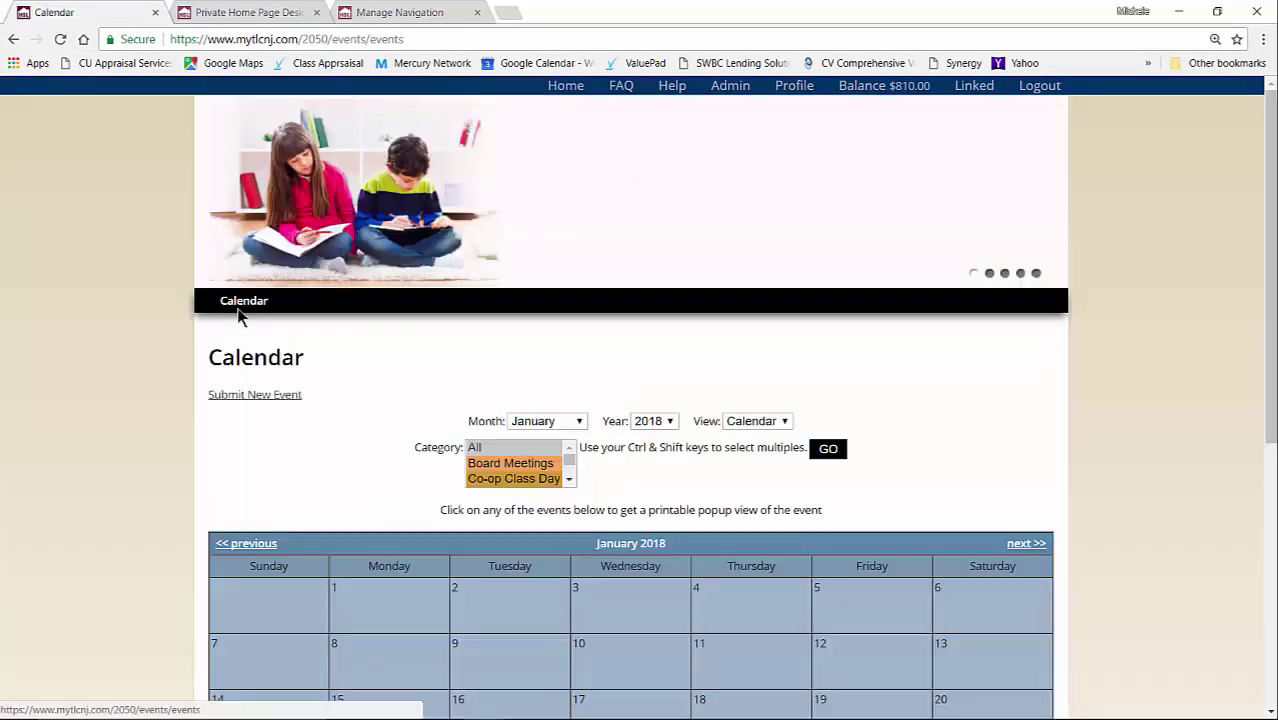
{"action": "left_click", "coordinate": [1025, 545]}
{"action": "scroll", "coordinate": [842, 517], "scroll_direction": "down", "scroll_amount": 5}
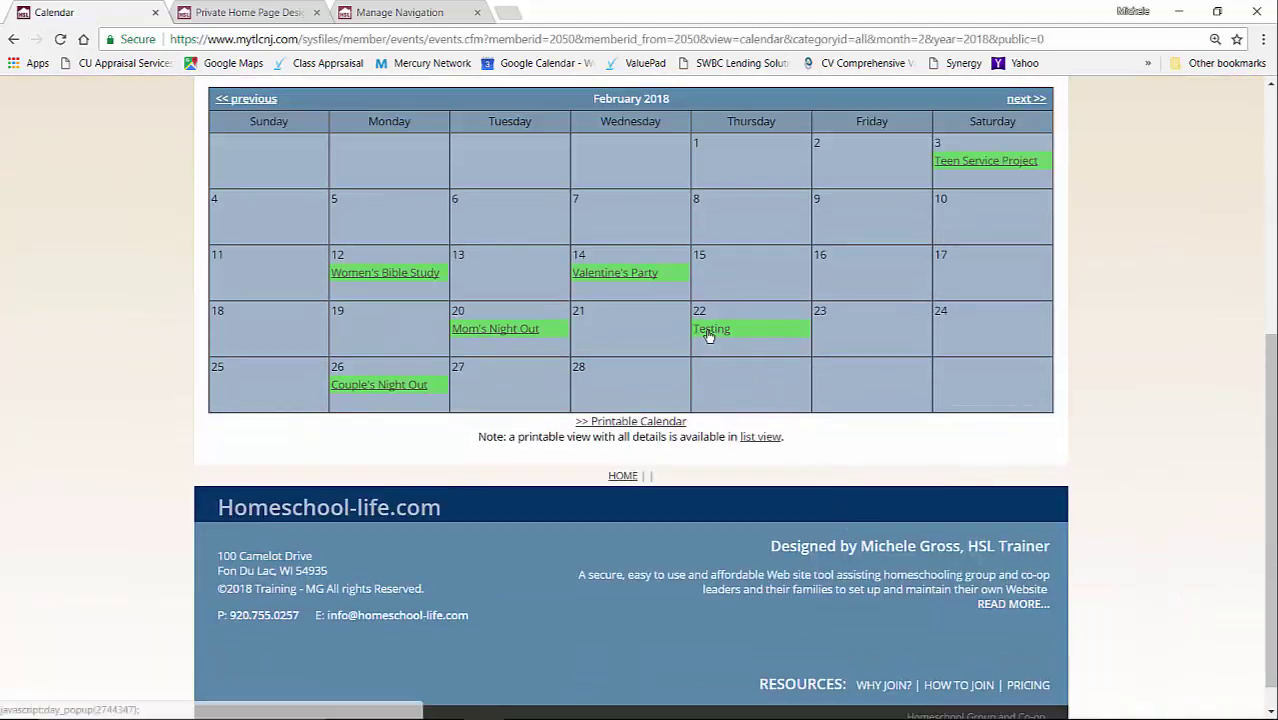
{"action": "left_click", "coordinate": [708, 332]}
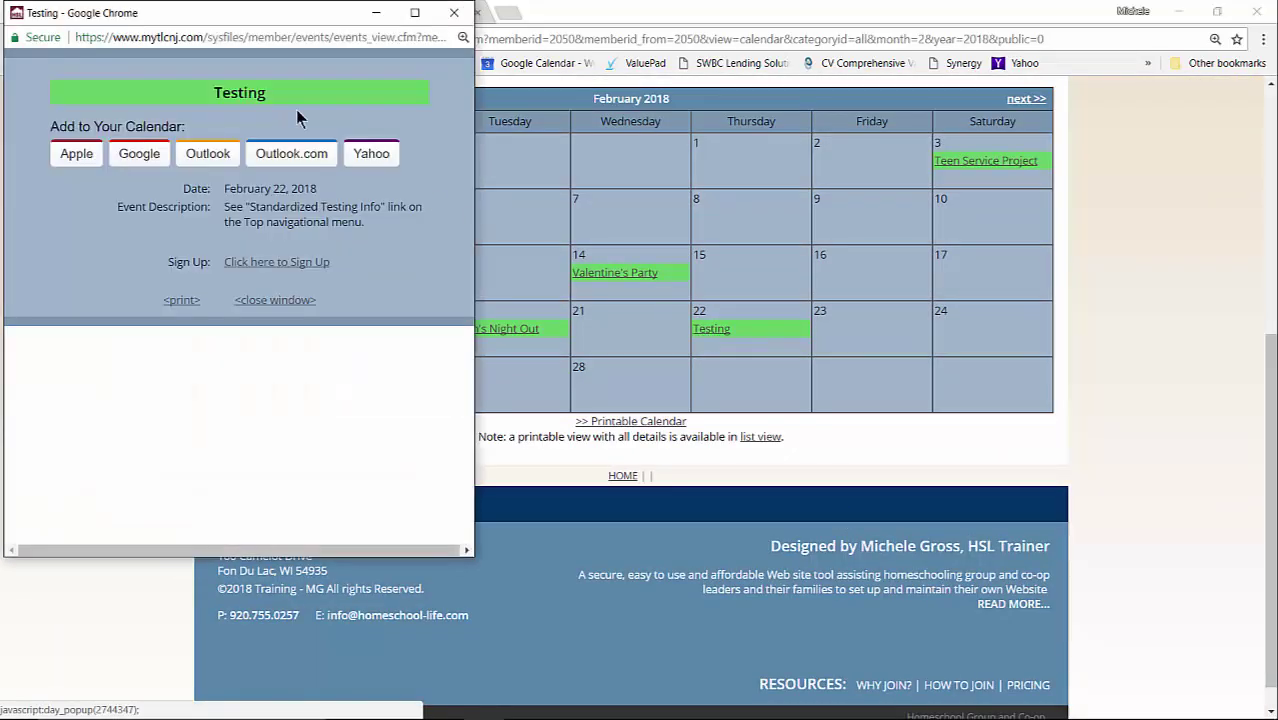
{"action": "left_click", "coordinate": [197, 40]}
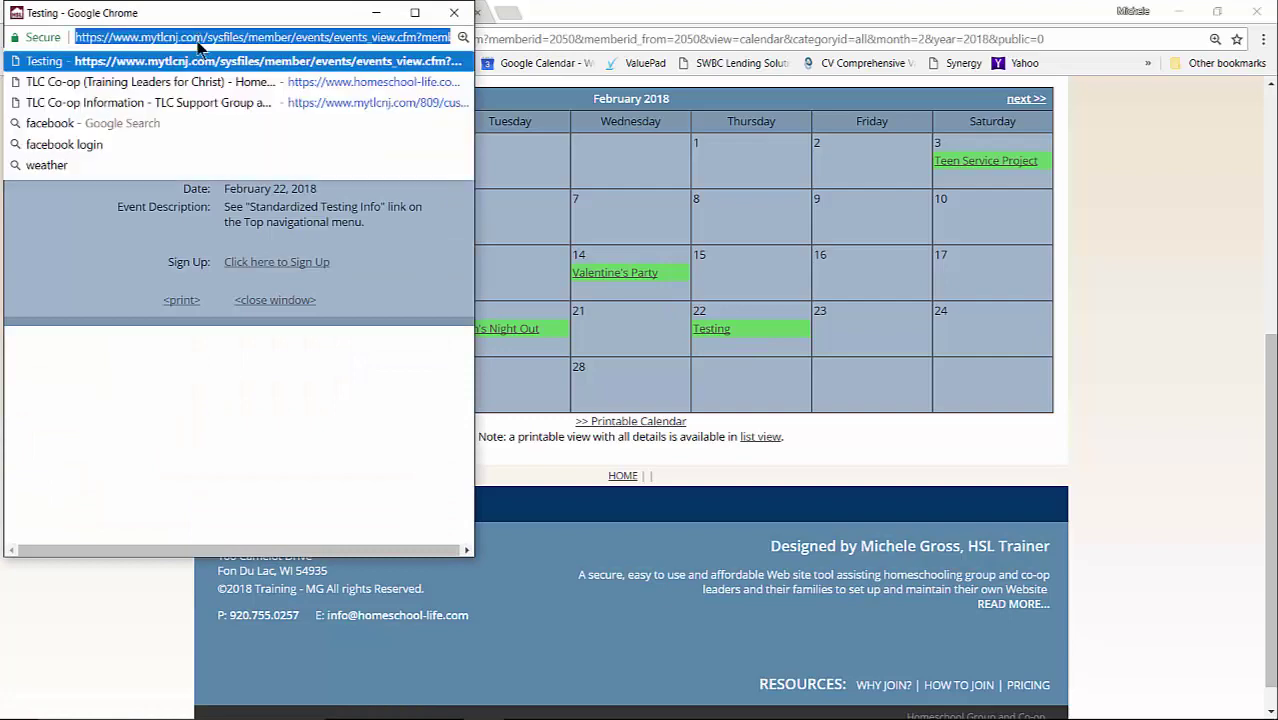
{"action": "left_click", "coordinate": [454, 12]}
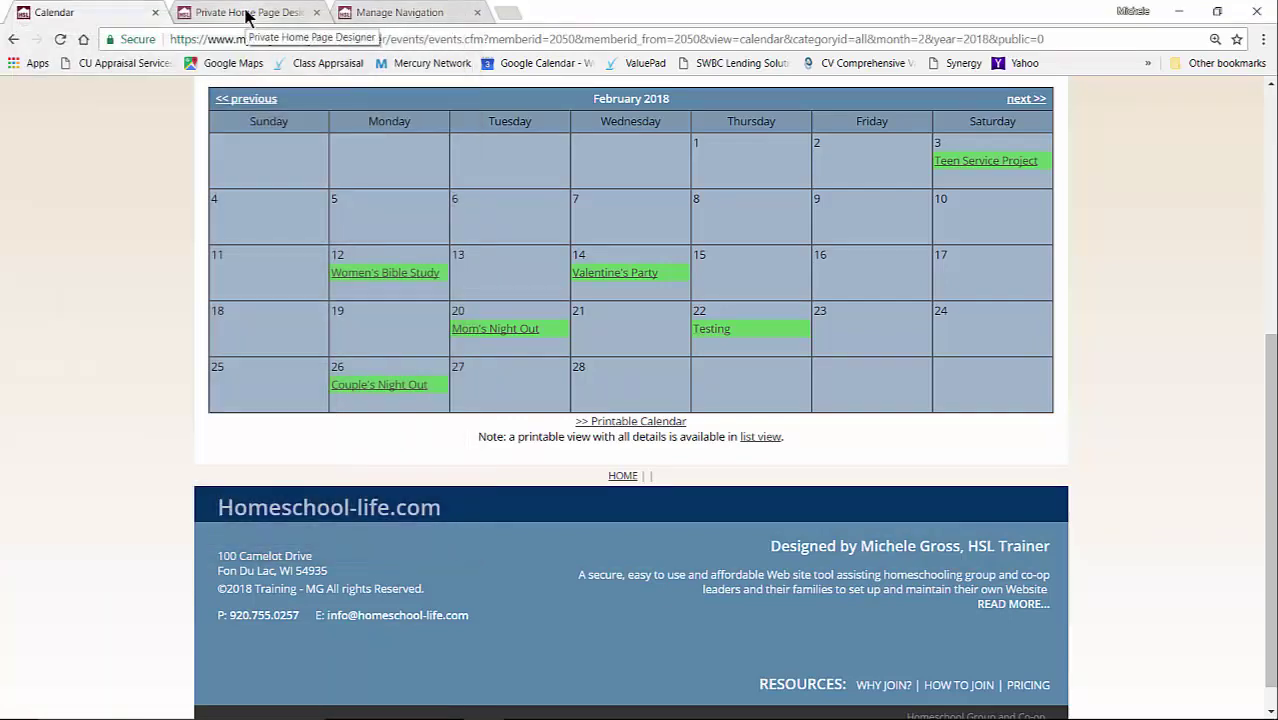
- Link the Standardized Testing image in the page designer to the copied Testing event address
{"action": "left_click", "coordinate": [247, 14]}
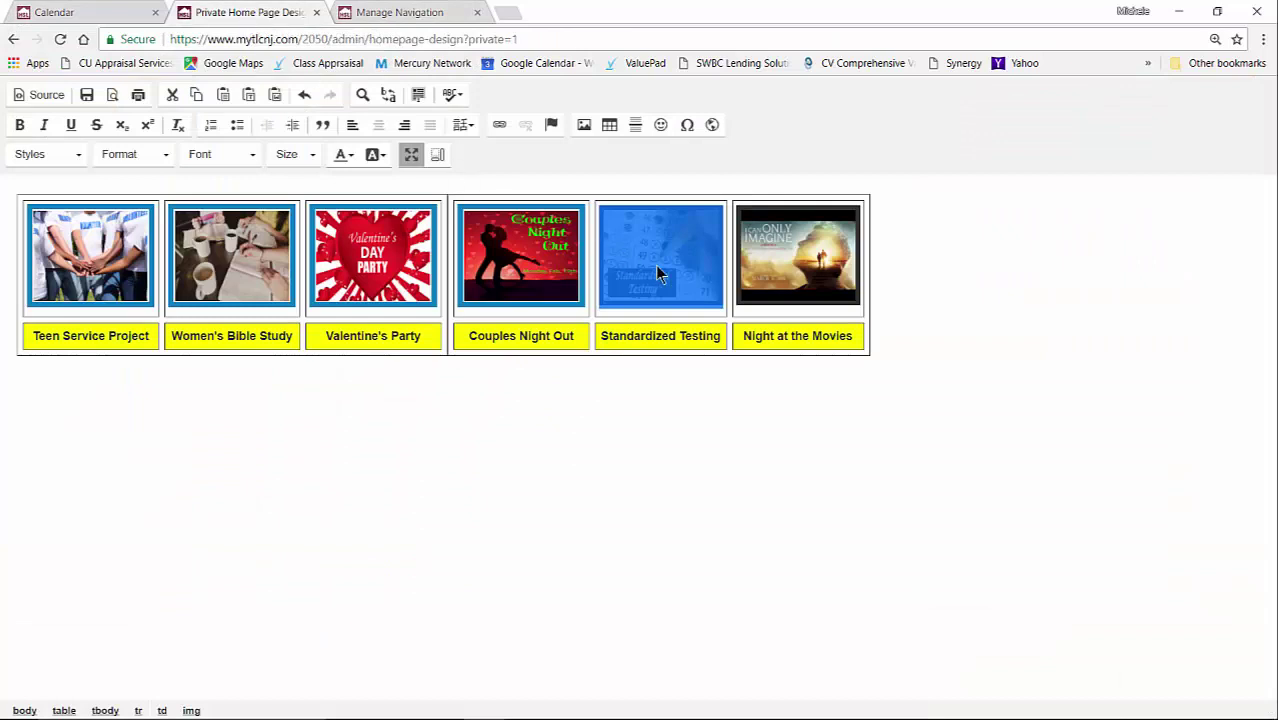
{"action": "left_click", "coordinate": [499, 126]}
{"action": "key", "text": "ctrl+v"}
{"action": "left_click", "coordinate": [703, 544]}
- Select the Night at the Movies image and copy the web address of the Couple's Night Out event from the February 2018 calendar
{"action": "left_click", "coordinate": [808, 278]}
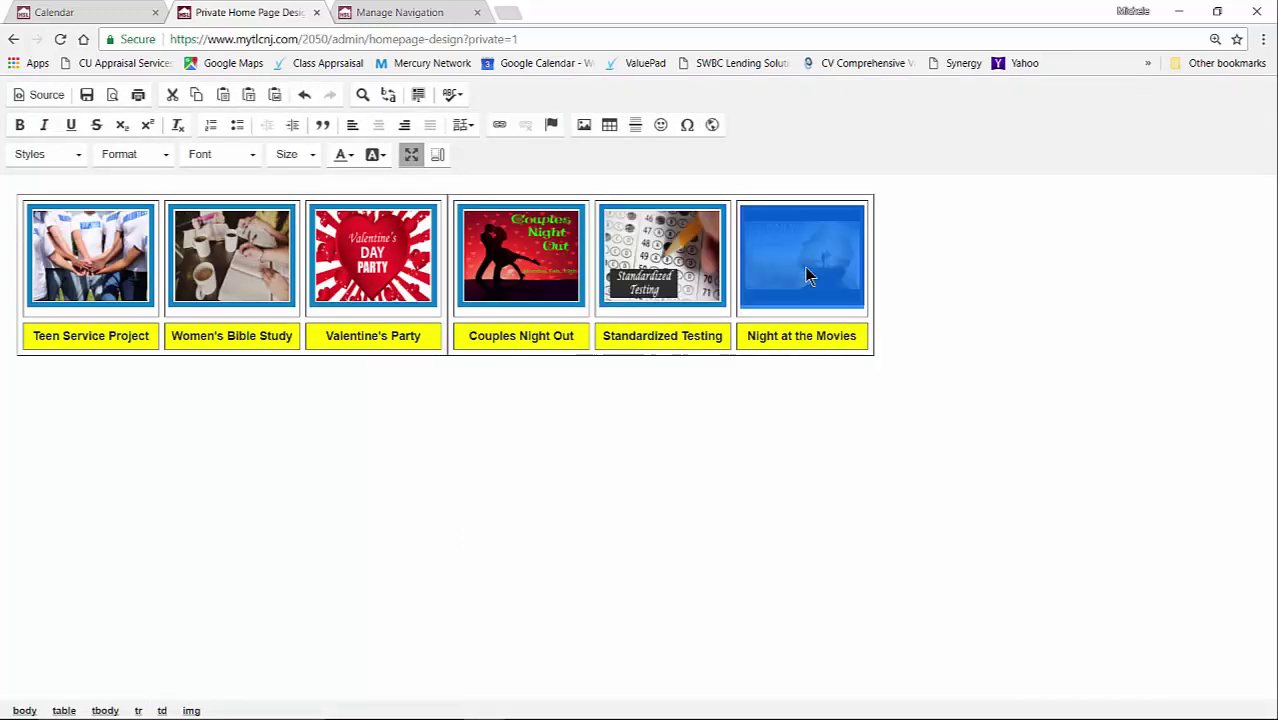
{"action": "left_click", "coordinate": [124, 22]}
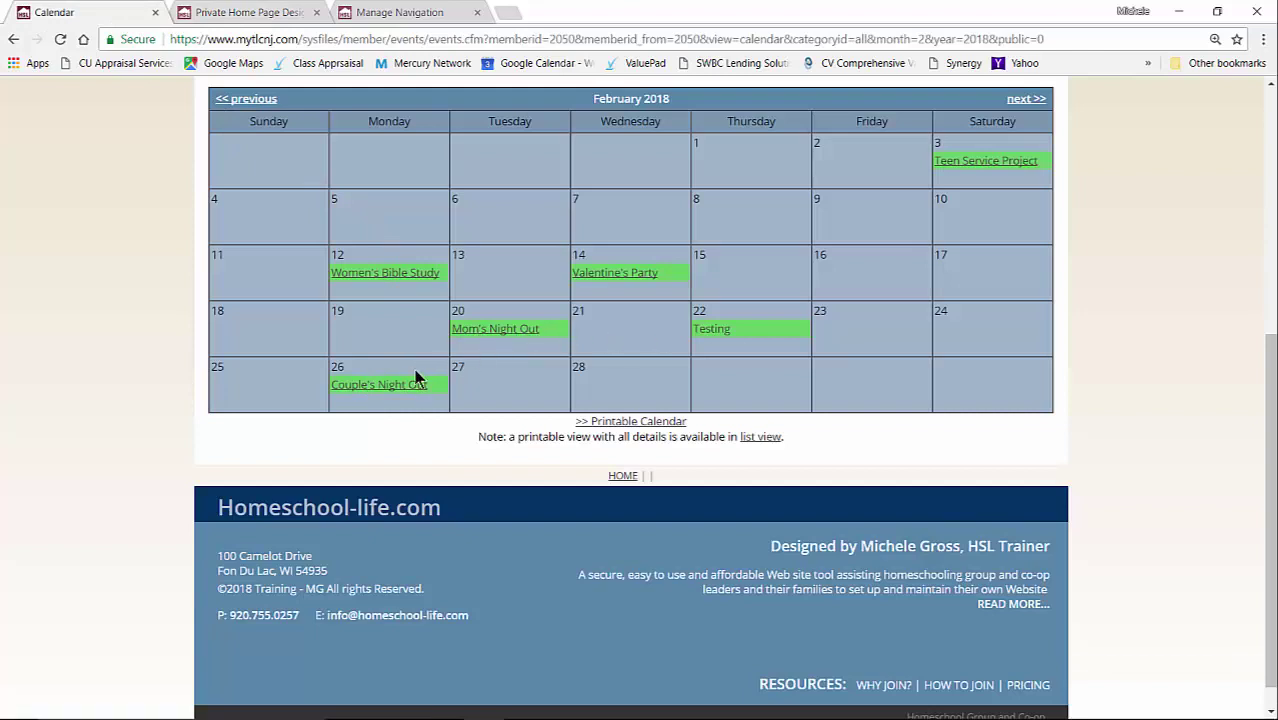
{"action": "left_click", "coordinate": [381, 390]}
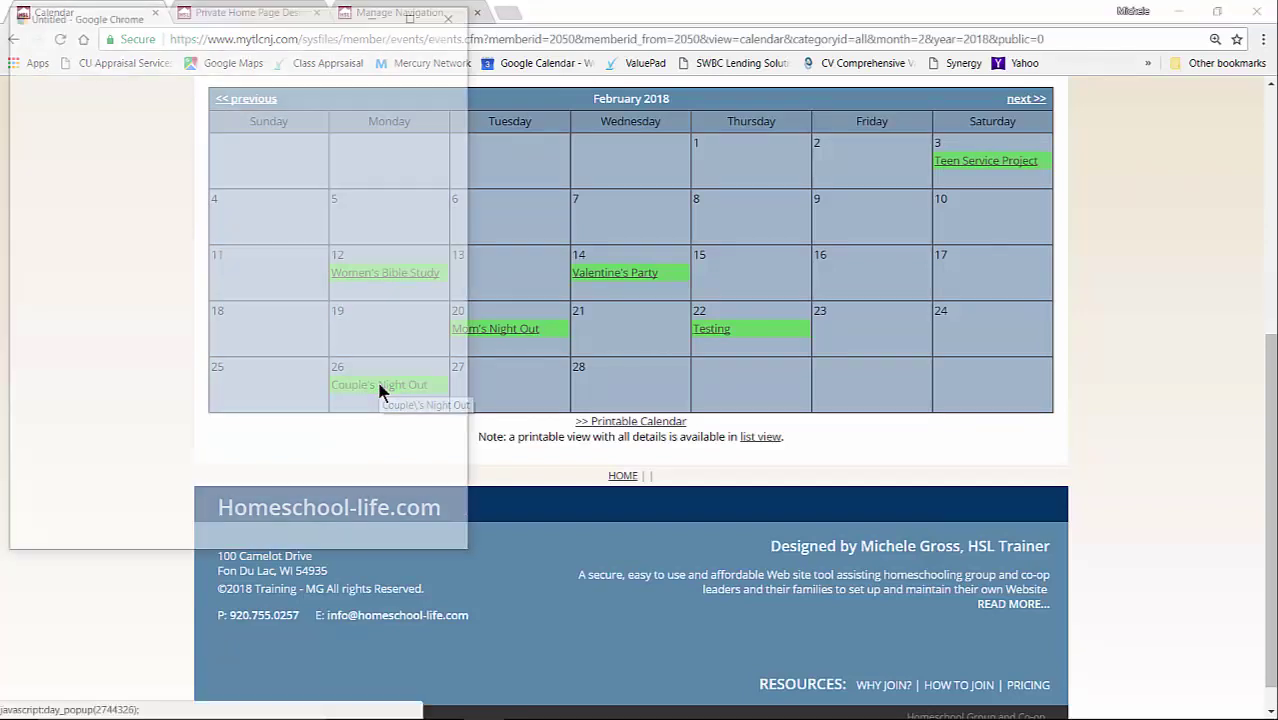
{"action": "left_click", "coordinate": [244, 38]}
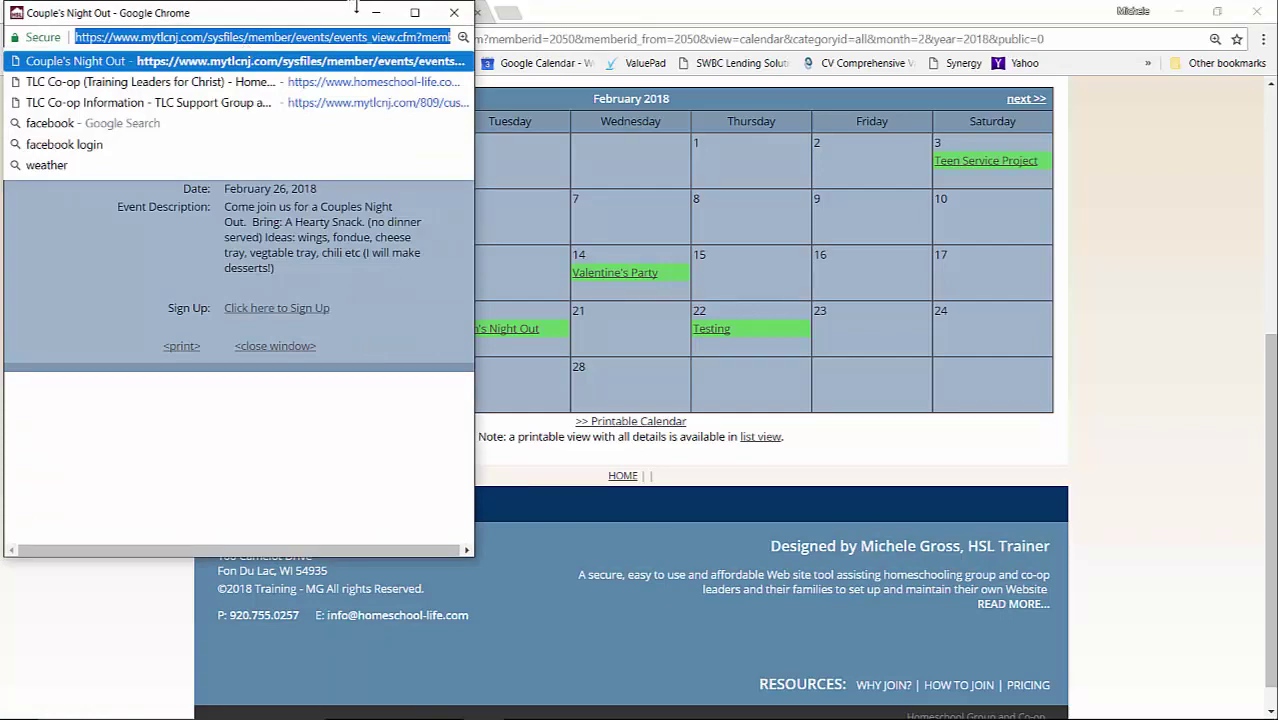
{"action": "left_click", "coordinate": [454, 12]}
- Link the Night at the Movies image in the page designer to the copied event address
{"action": "left_click", "coordinate": [279, 20]}
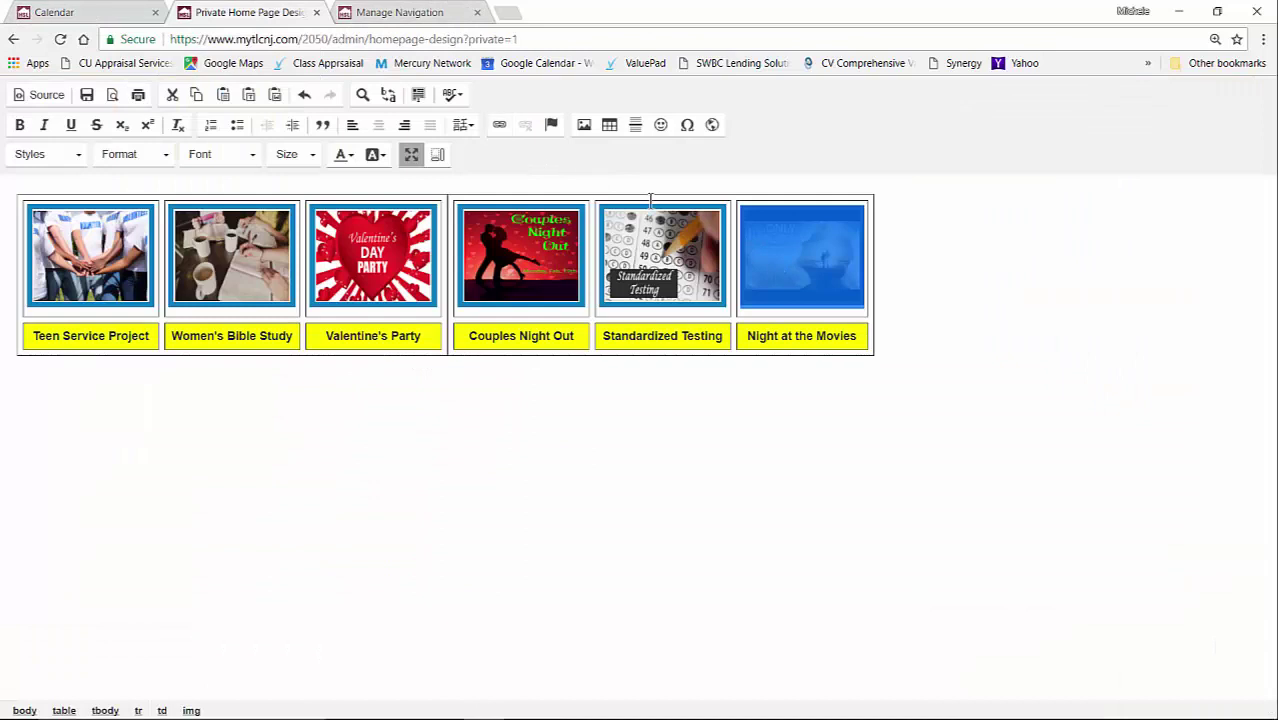
{"action": "left_click", "coordinate": [499, 125]}
{"action": "key", "text": "ctrl+v"}
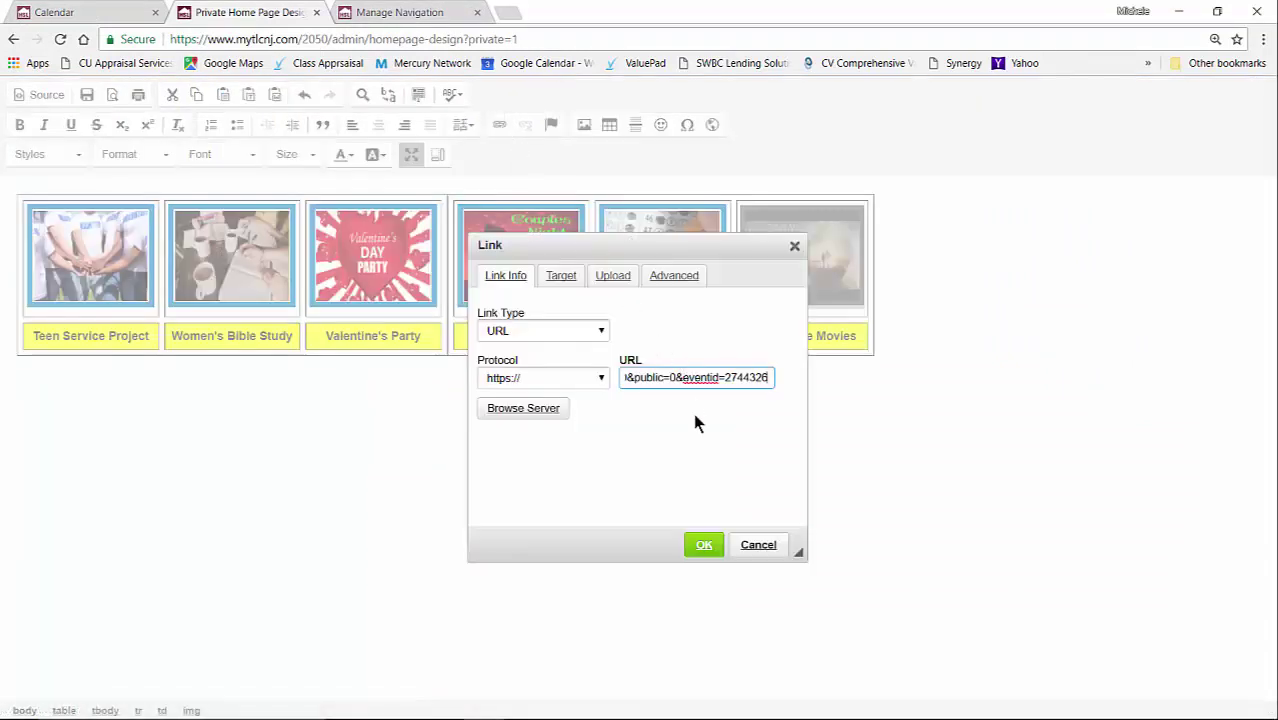
{"action": "left_click", "coordinate": [702, 545]}
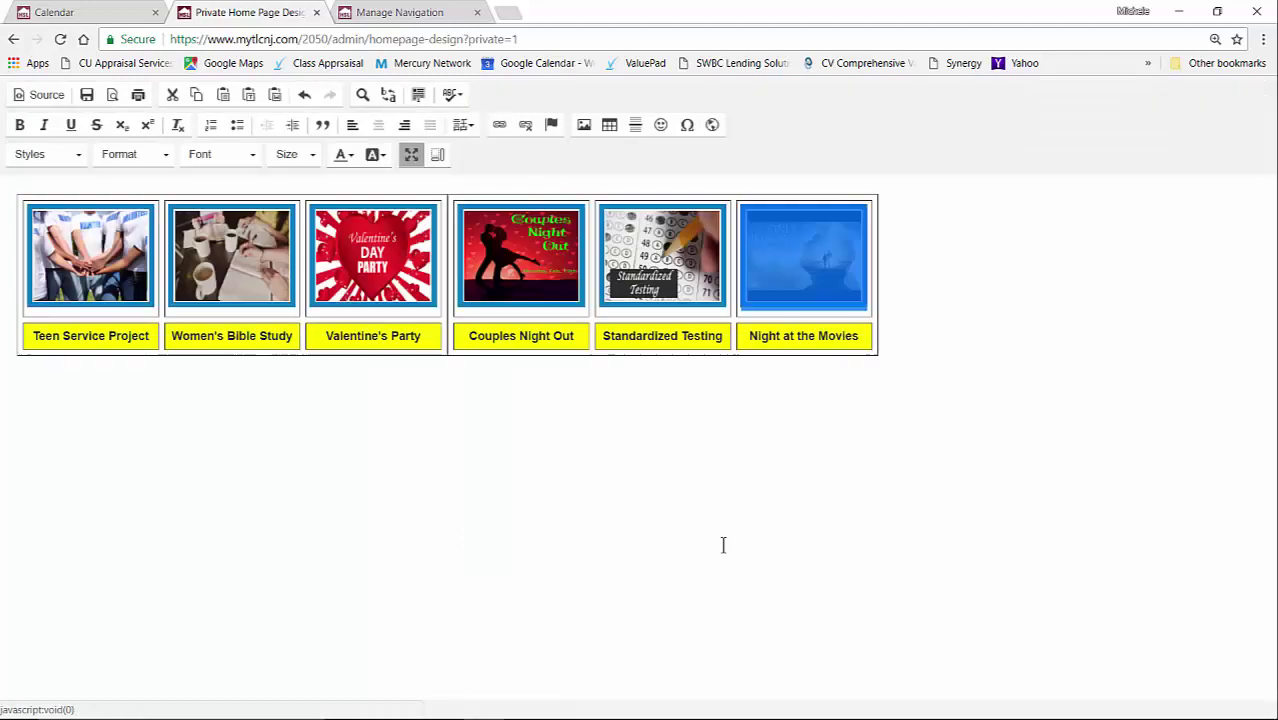
- Save and close the Upcoming Events widget, and view it on the site's private home page
{"action": "left_click", "coordinate": [411, 155]}
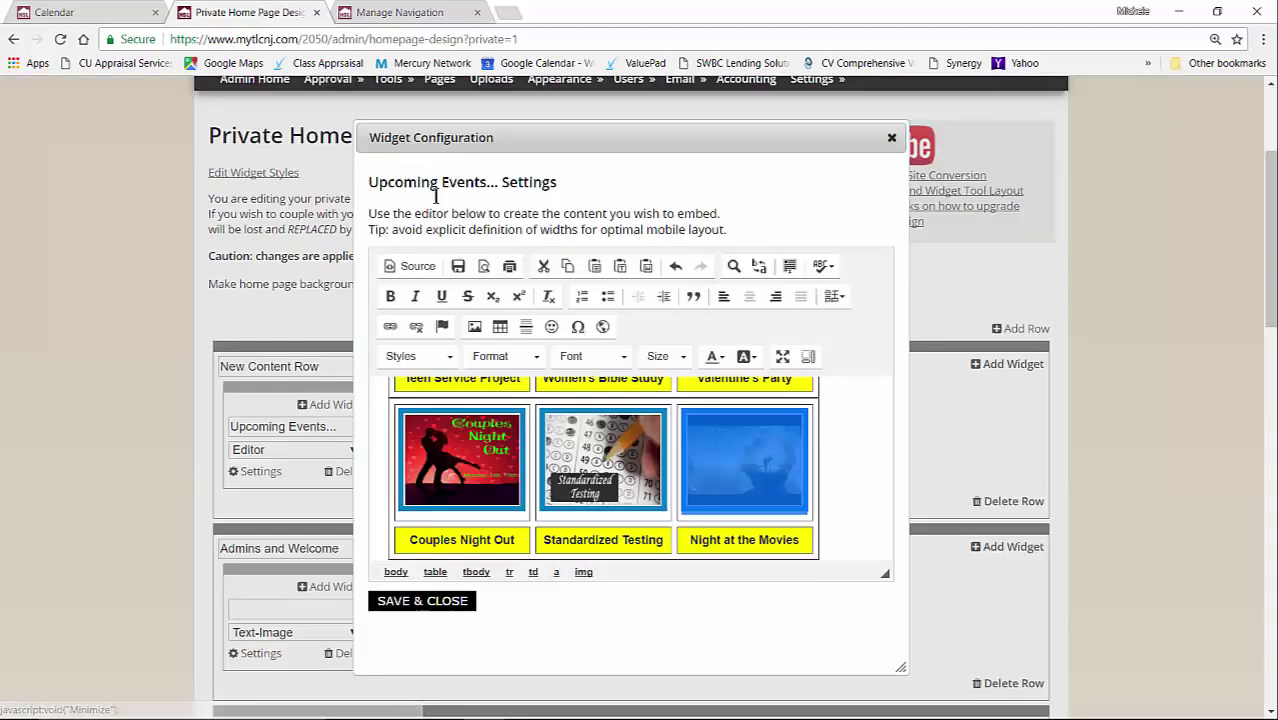
{"action": "left_click", "coordinate": [422, 601]}
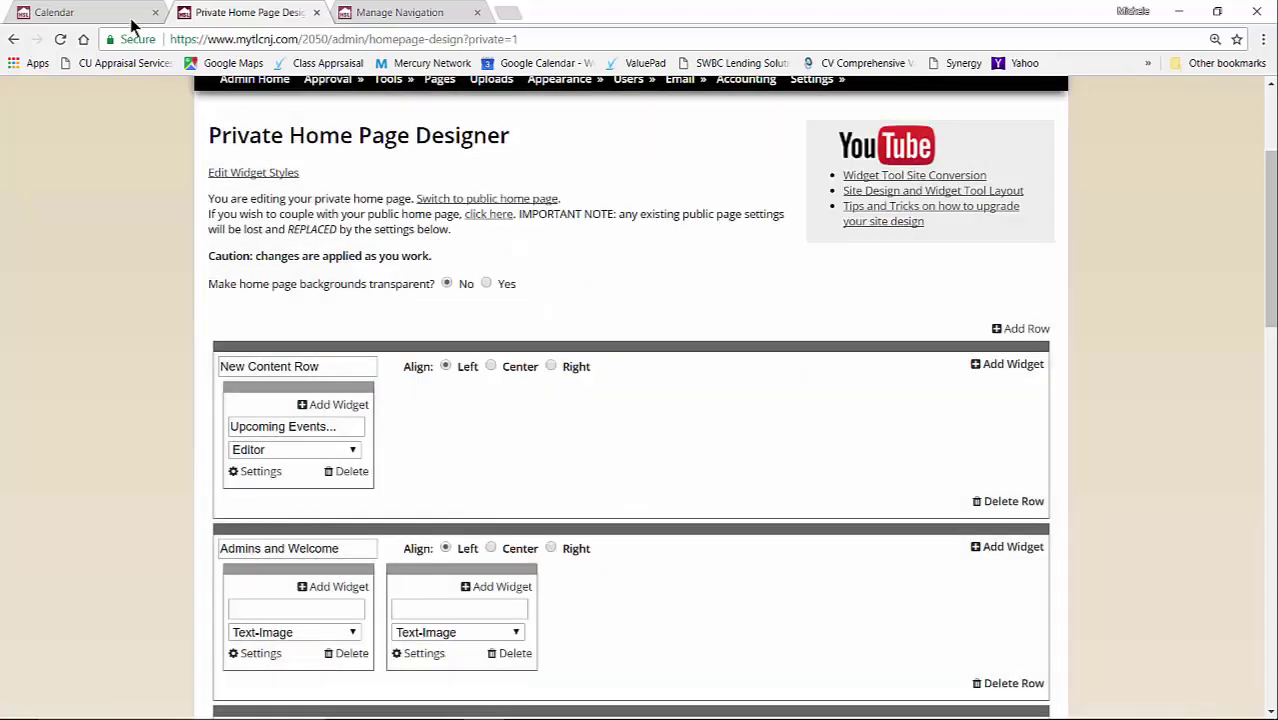
{"action": "left_click", "coordinate": [85, 20]}
{"action": "scroll", "coordinate": [460, 345], "scroll_direction": "up", "scroll_amount": 5}
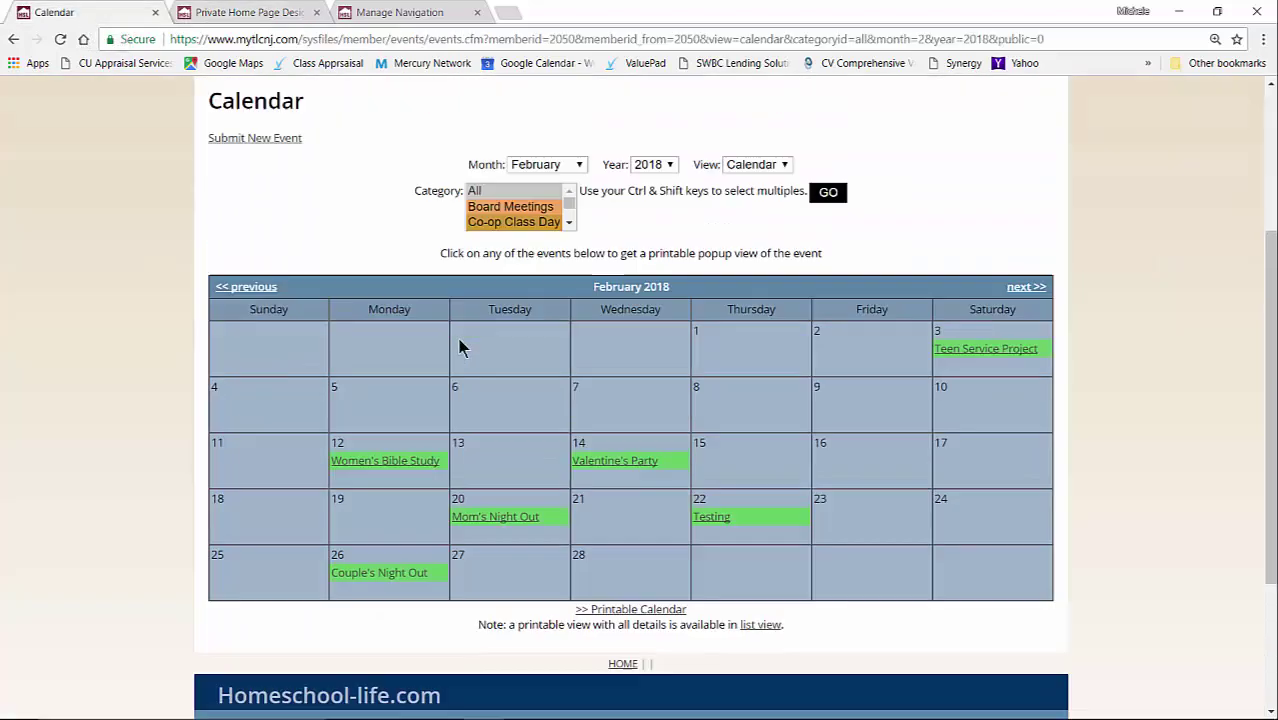
{"action": "left_click", "coordinate": [566, 86]}
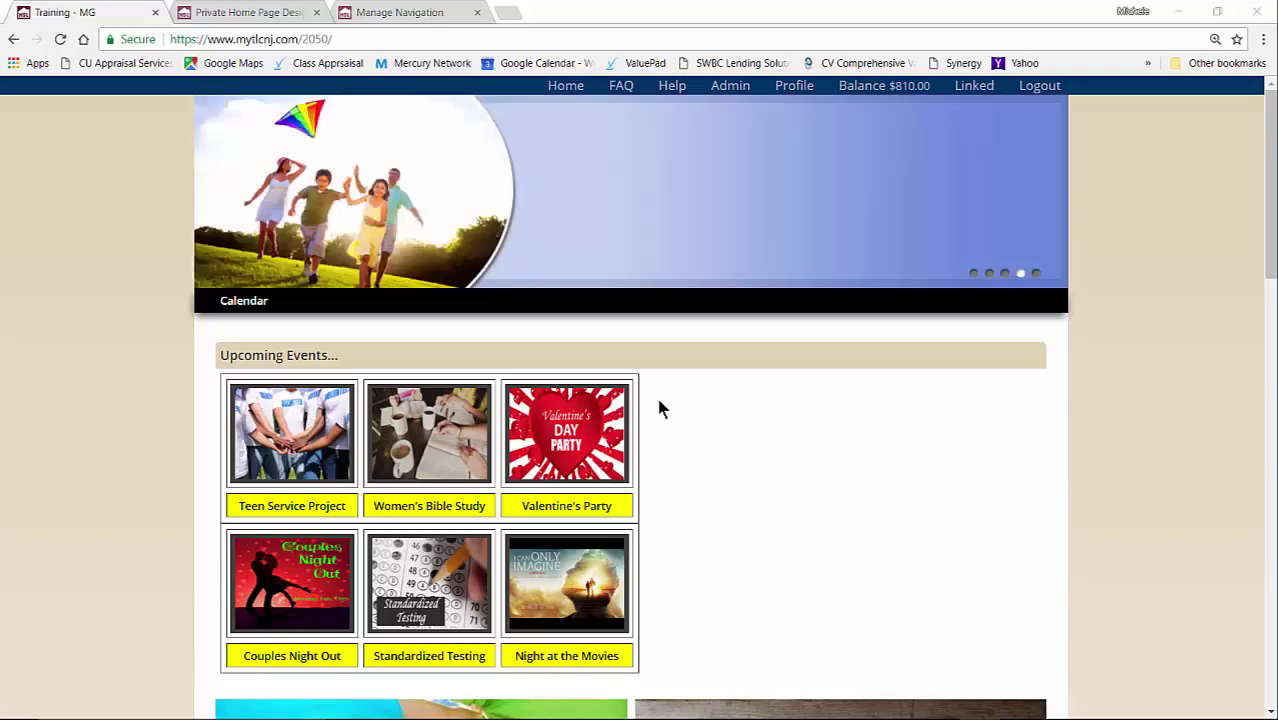
- Clear the table width of the Teen Service Project table in the Upcoming Events widget of the center-aligned row
{"action": "left_click", "coordinate": [250, 12]}
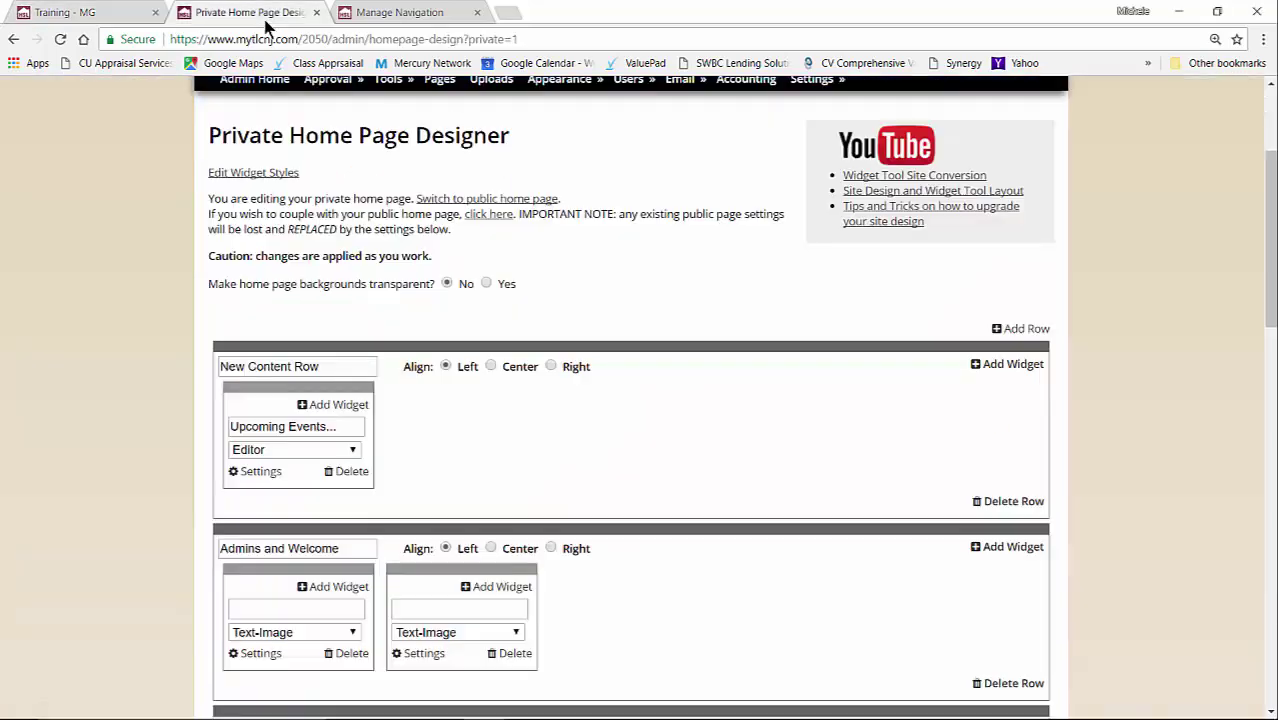
{"action": "scroll", "coordinate": [342, 328], "scroll_direction": "down", "scroll_amount": 3}
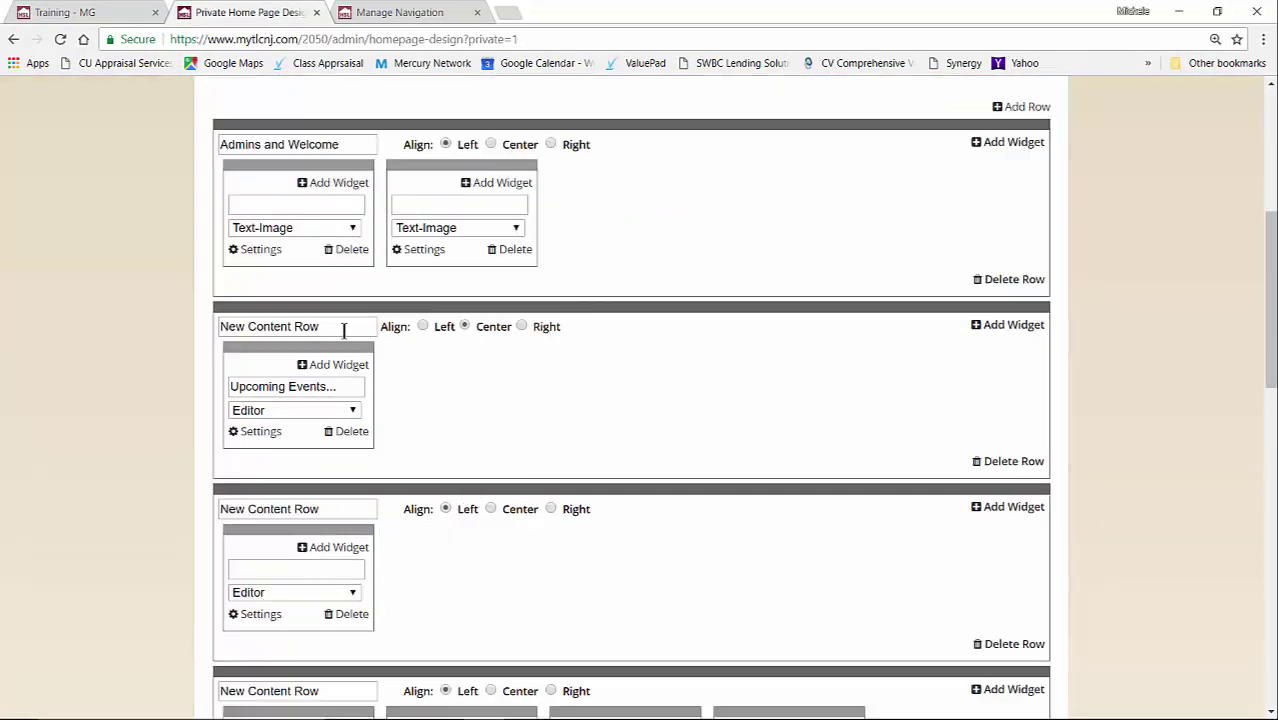
{"action": "left_click", "coordinate": [262, 432]}
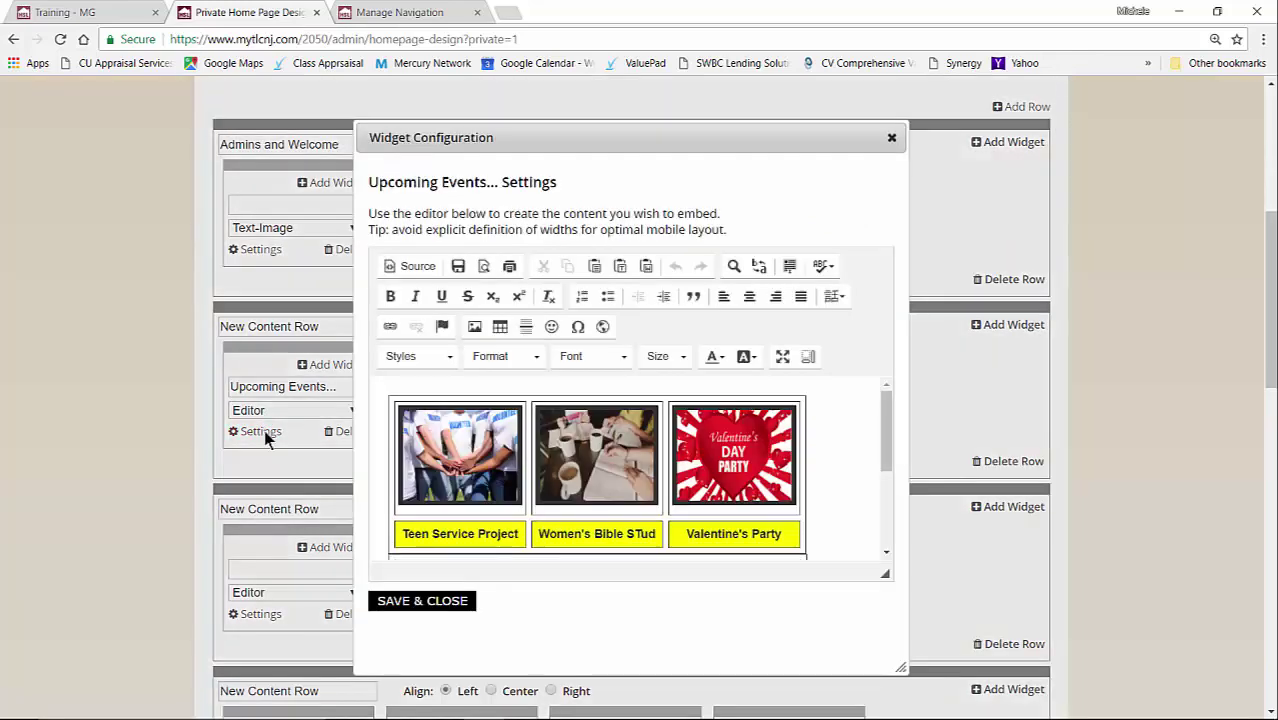
{"action": "left_click", "coordinate": [783, 359]}
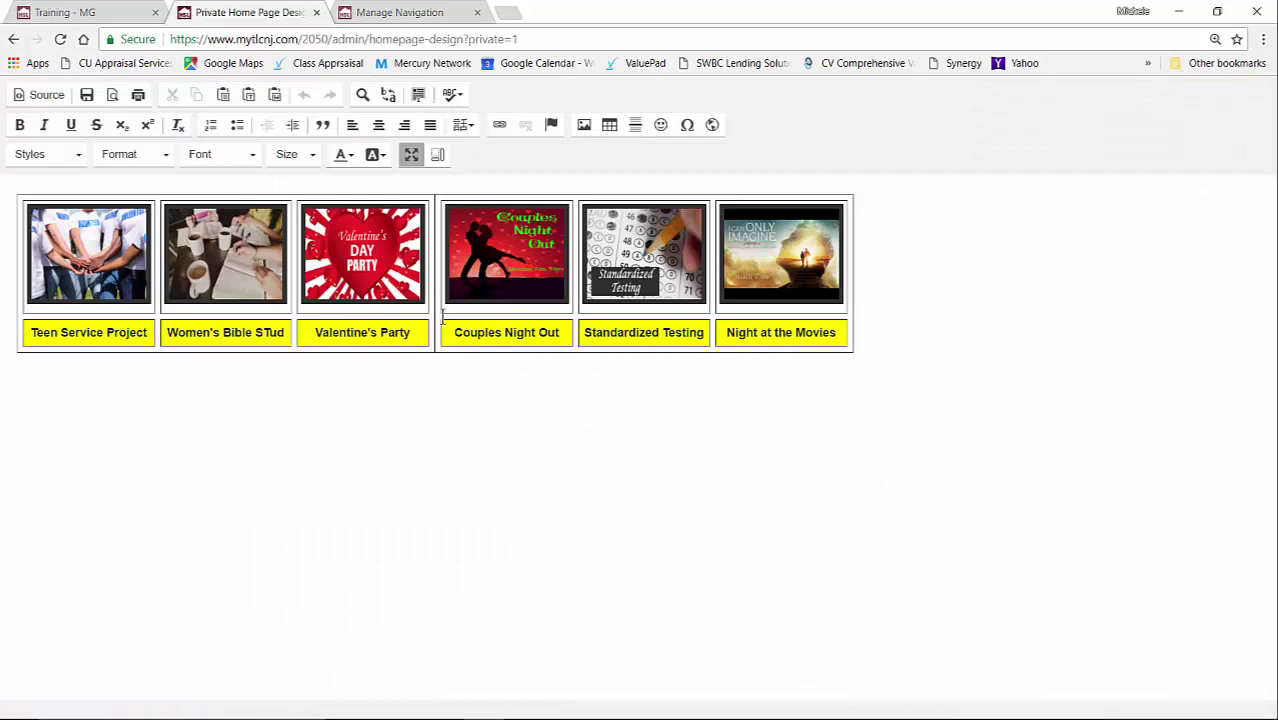
{"action": "right_click", "coordinate": [254, 303]}
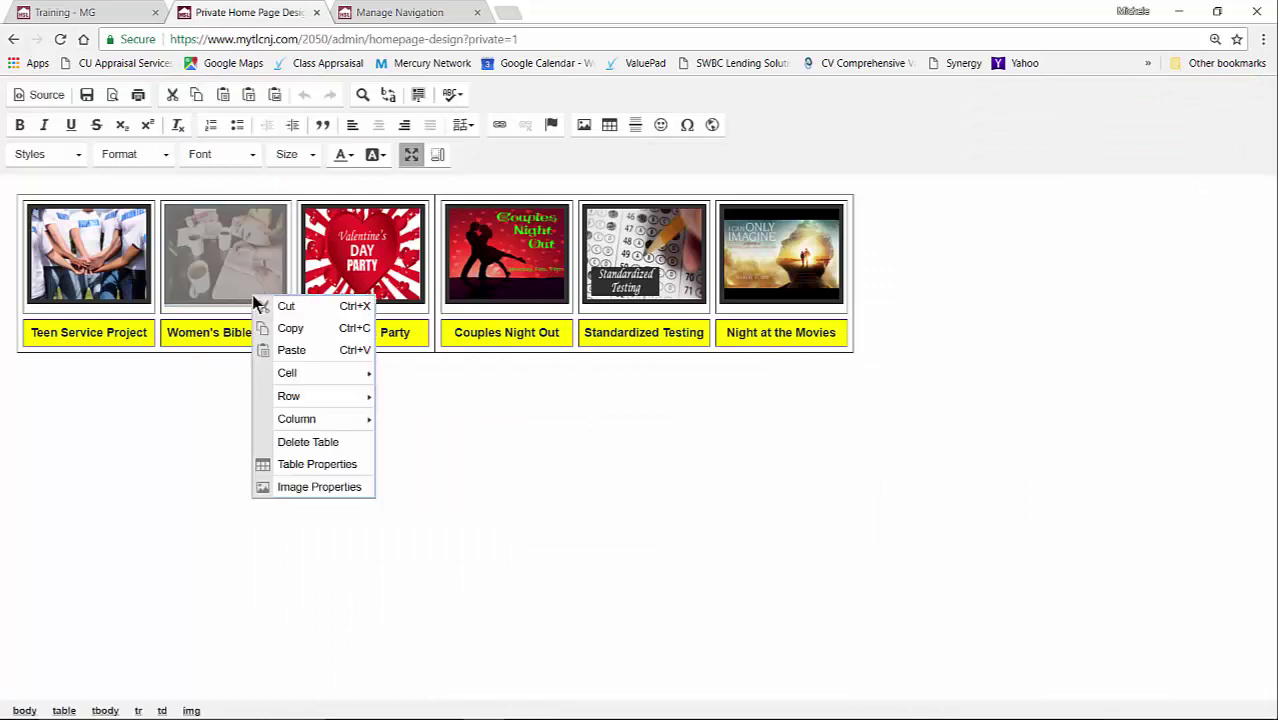
{"action": "left_click", "coordinate": [321, 464]}
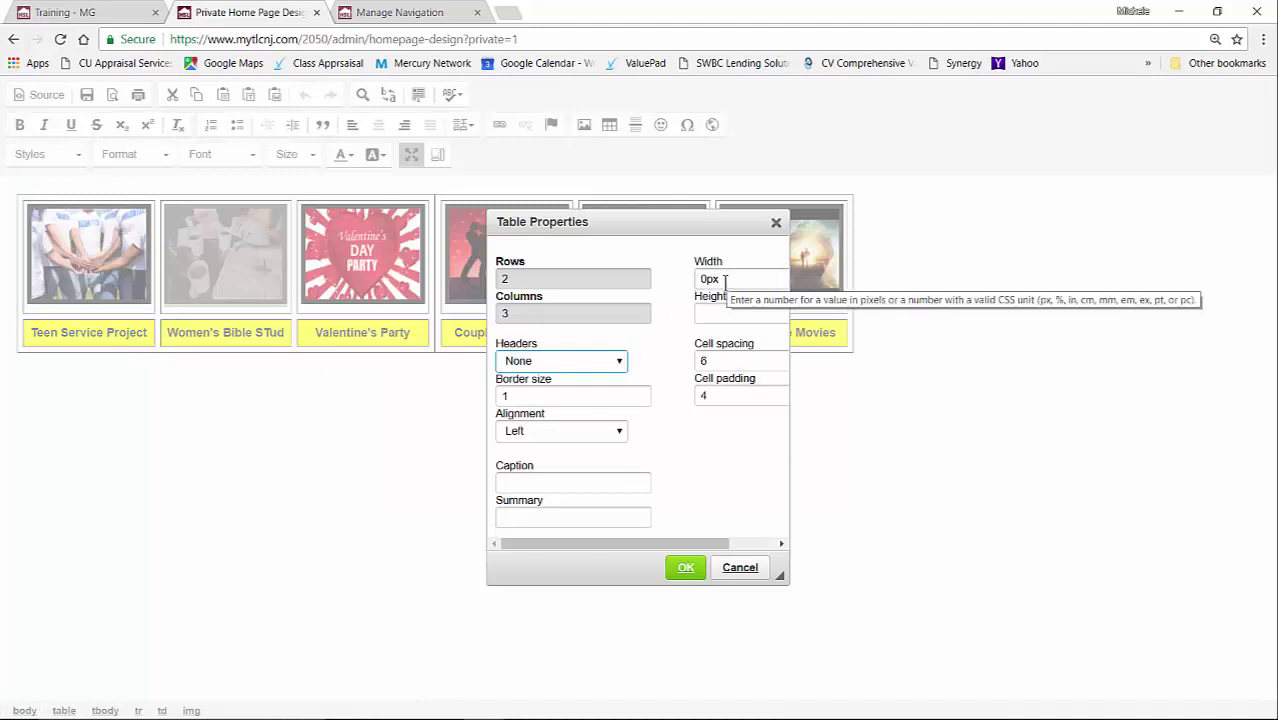
{"action": "left_click_drag", "start_coordinate": [725, 280], "coordinate": [683, 290]}
{"action": "key", "text": "BackSpace"}
{"action": "left_click", "coordinate": [685, 567]}
- Check the width in the table properties of the Couples Night Out table and the Teen Service Project table, confirming each
{"action": "left_click", "coordinate": [622, 247]}
{"action": "right_click", "coordinate": [621, 241]}
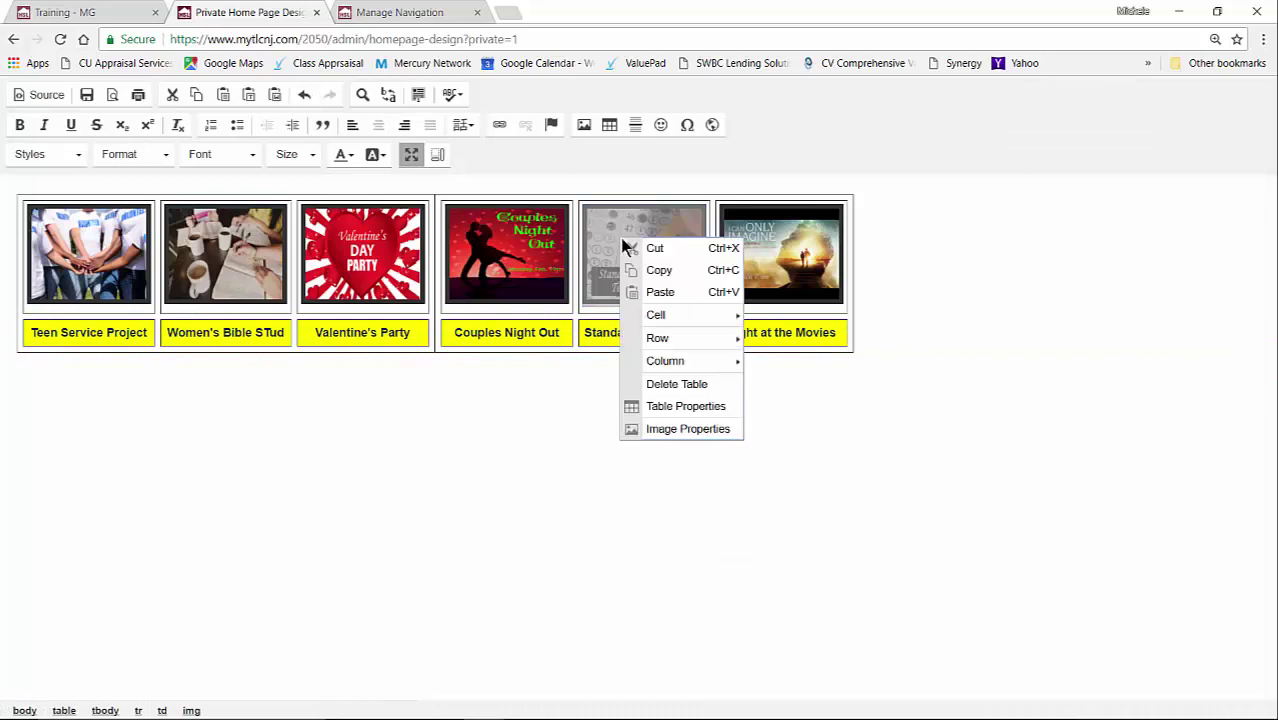
{"action": "left_click", "coordinate": [685, 407]}
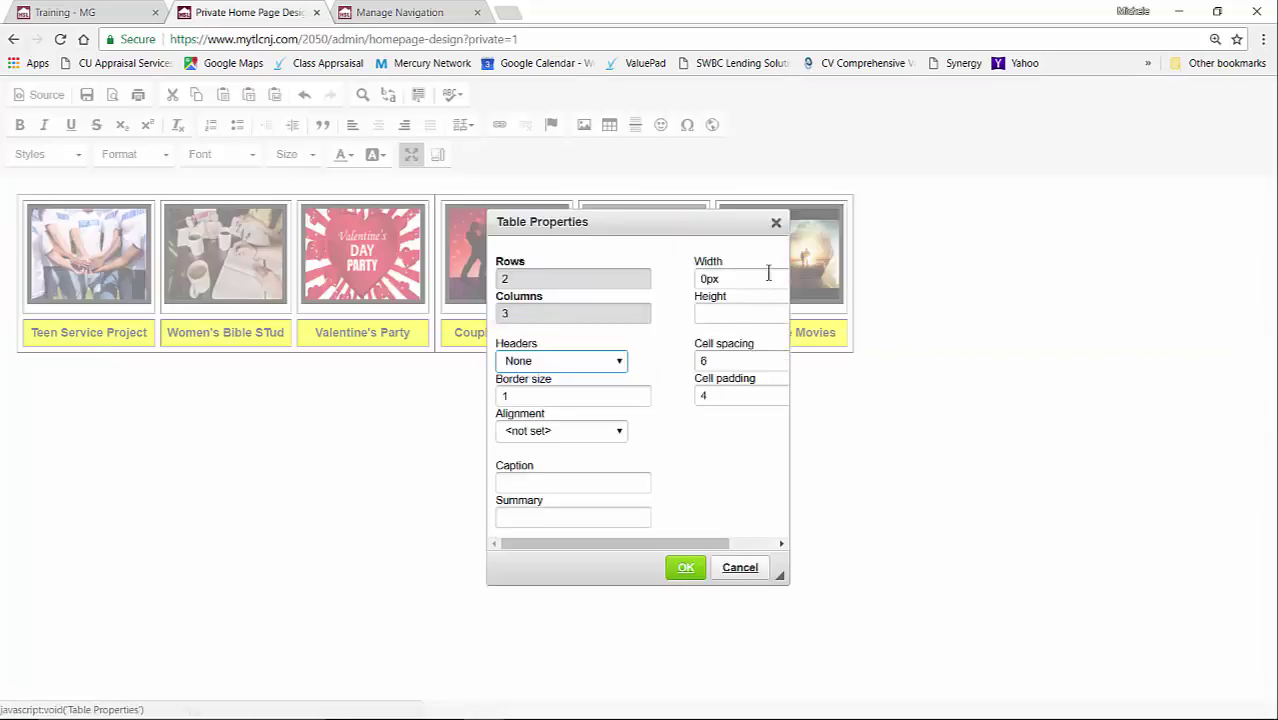
{"action": "left_click", "coordinate": [685, 567]}
{"action": "right_click", "coordinate": [259, 260]}
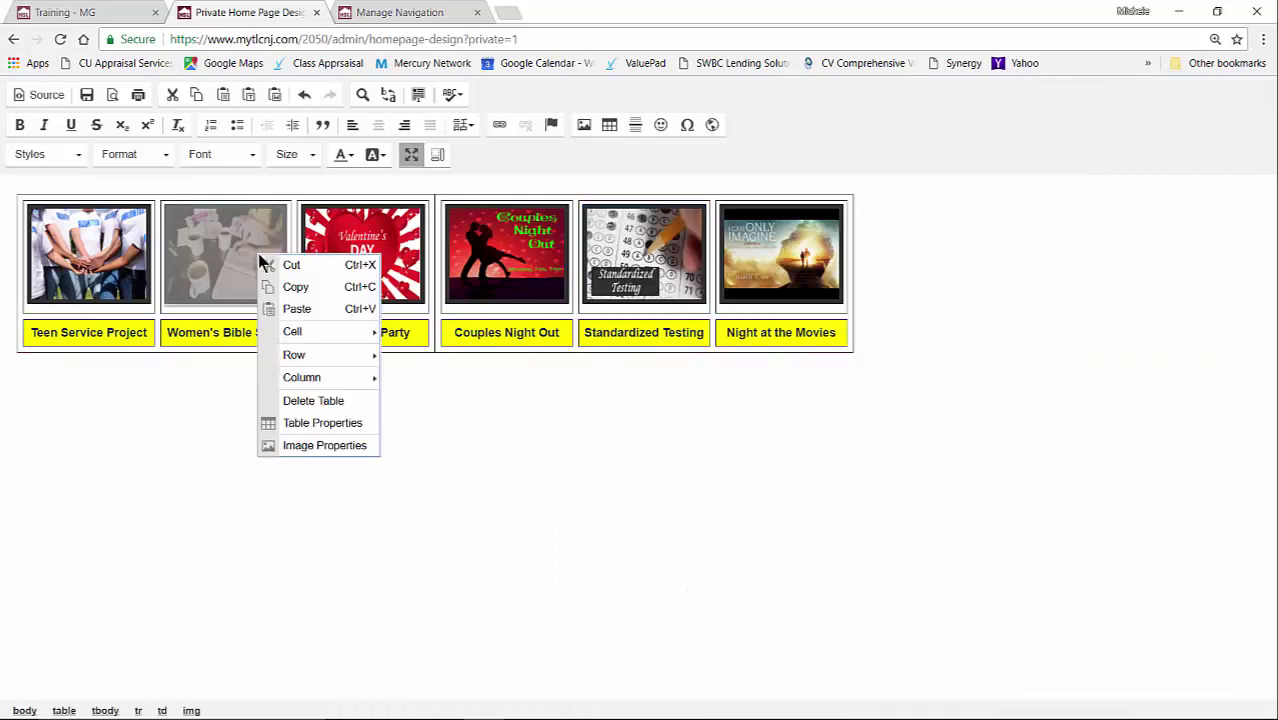
{"action": "left_click", "coordinate": [325, 423]}
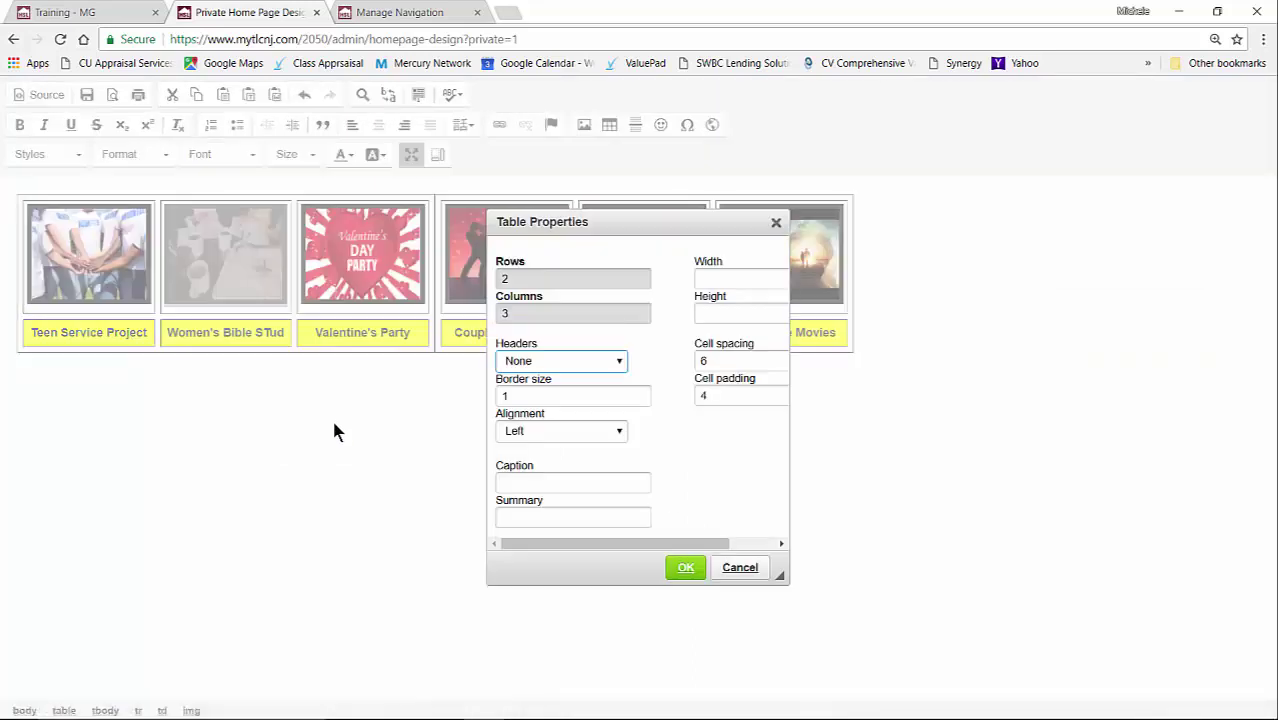
{"action": "left_click", "coordinate": [685, 567]}
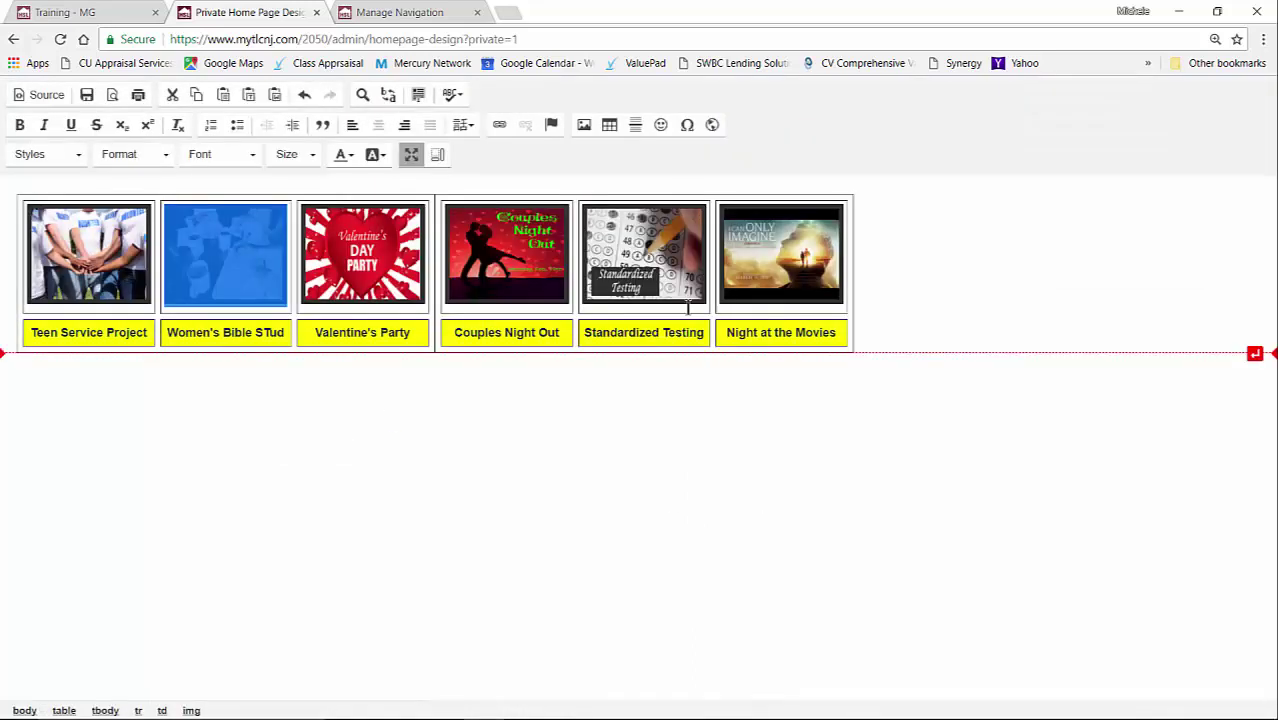
- Save and close the center-aligned Upcoming Events widget, and reload the private home page
{"action": "left_click", "coordinate": [411, 155]}
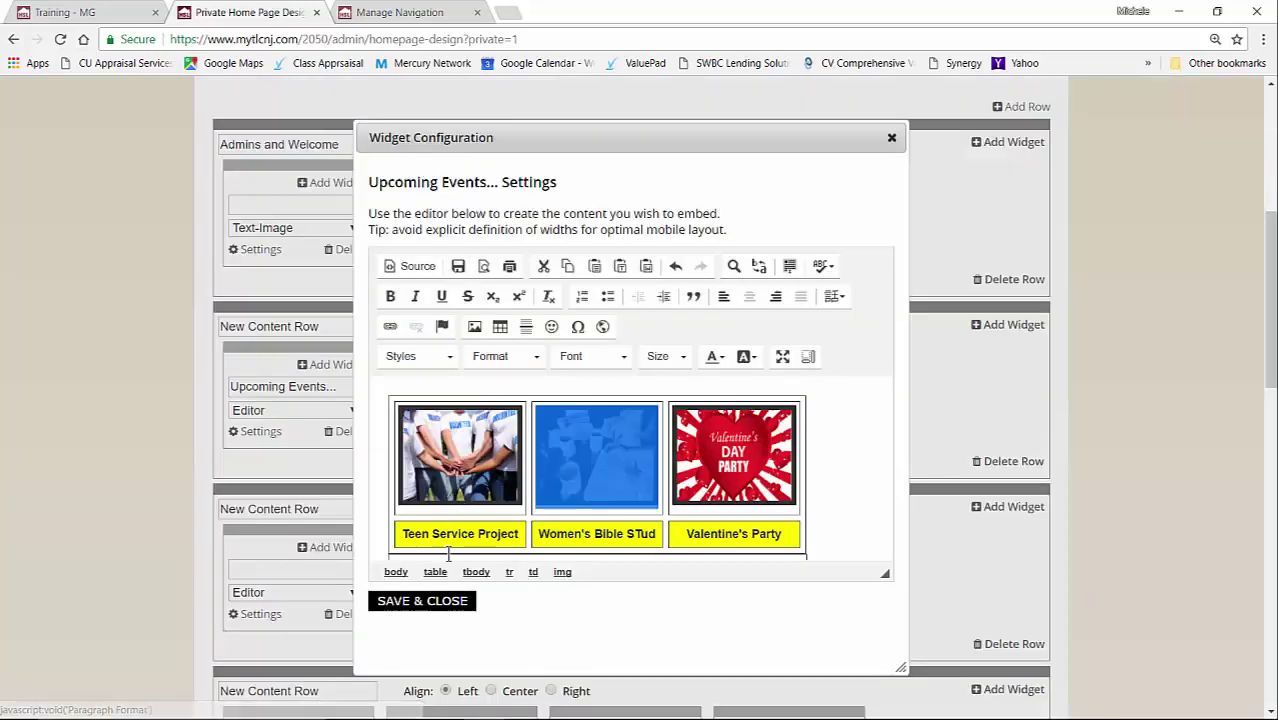
{"action": "left_click", "coordinate": [420, 519]}
{"action": "left_click", "coordinate": [82, 22]}
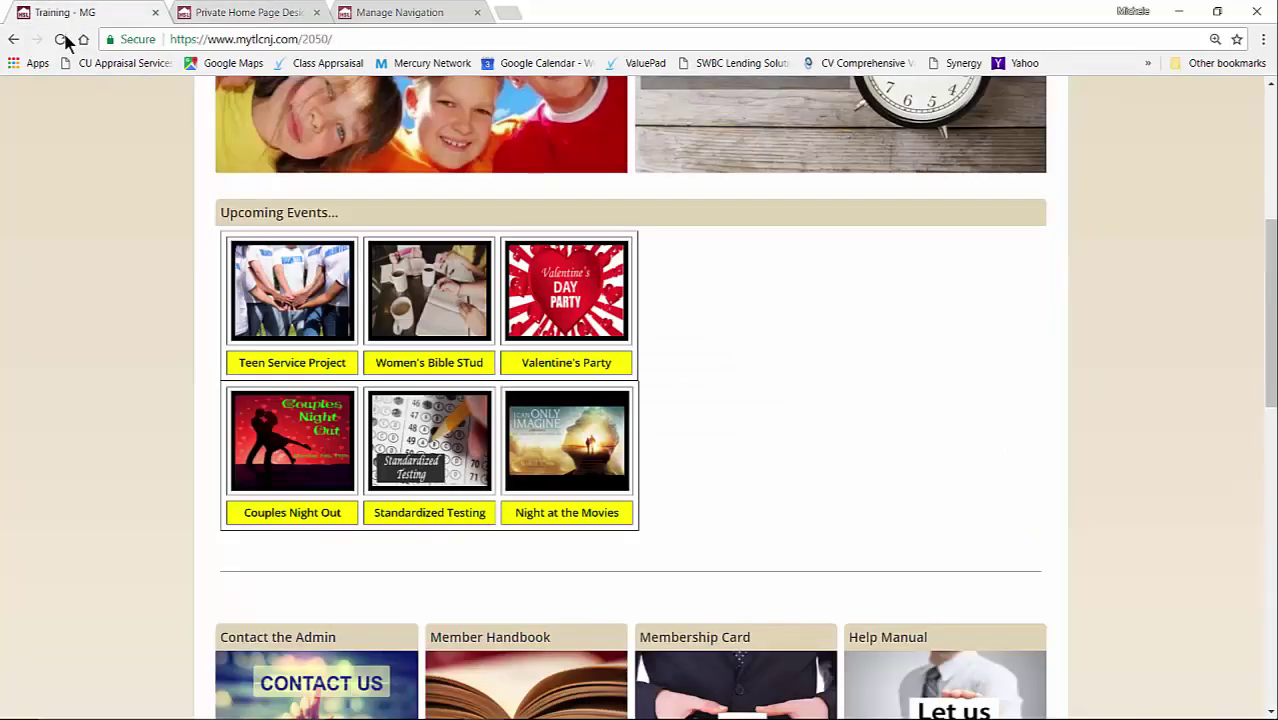
{"action": "left_click", "coordinate": [61, 40]}
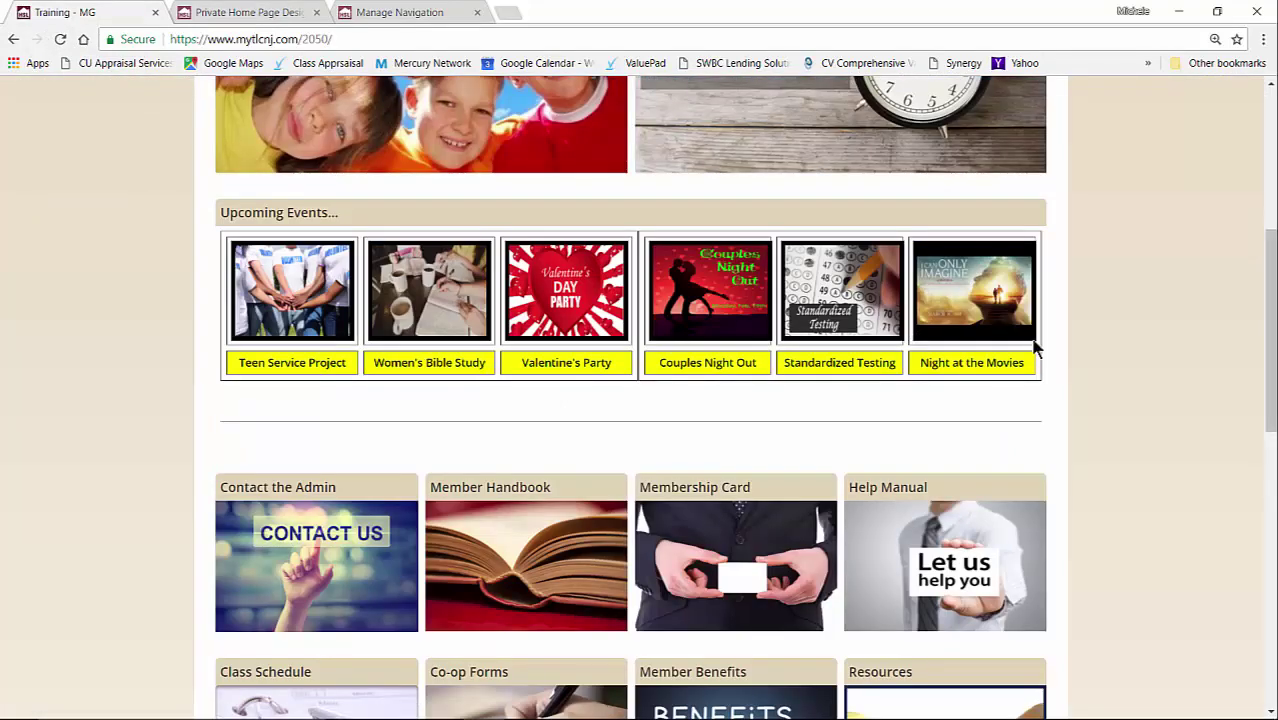
- Check the event tables' layout in a narrow browser window, and maximize the window again
{"action": "left_click", "coordinate": [1217, 11]}
{"action": "scroll", "coordinate": [403, 355], "scroll_direction": "down", "scroll_amount": 3}
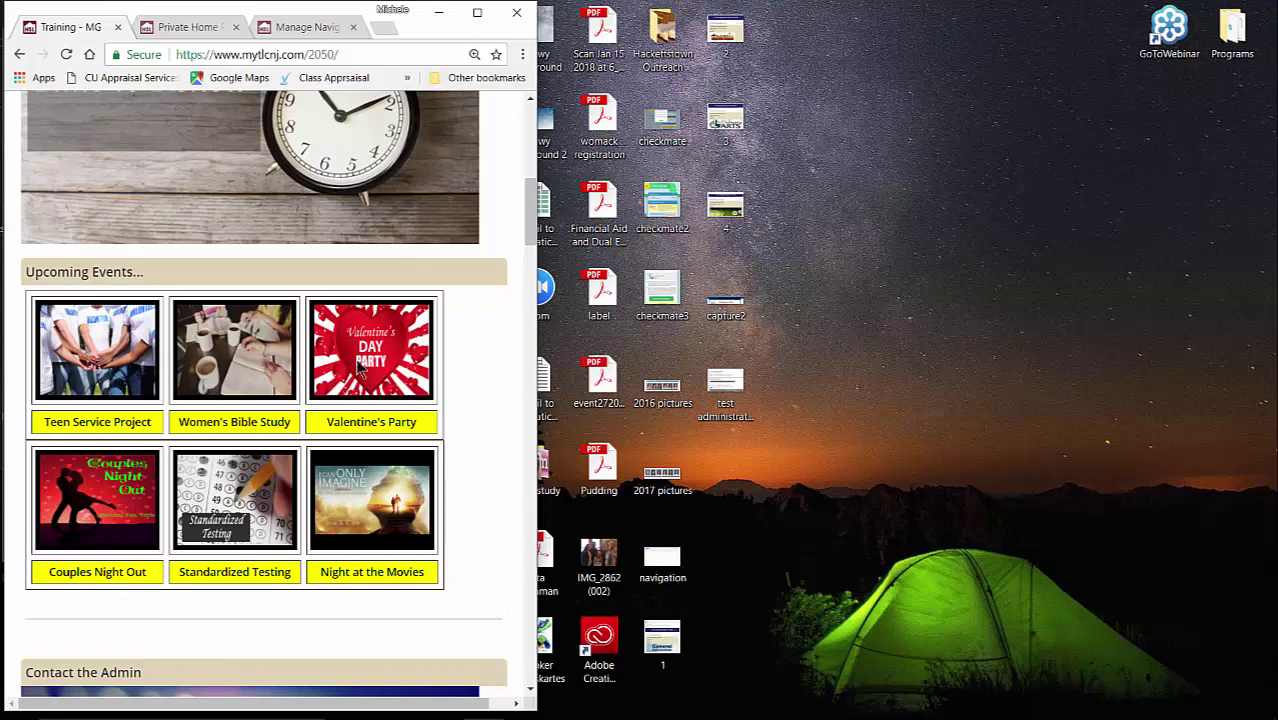
{"action": "left_click", "coordinate": [479, 16]}
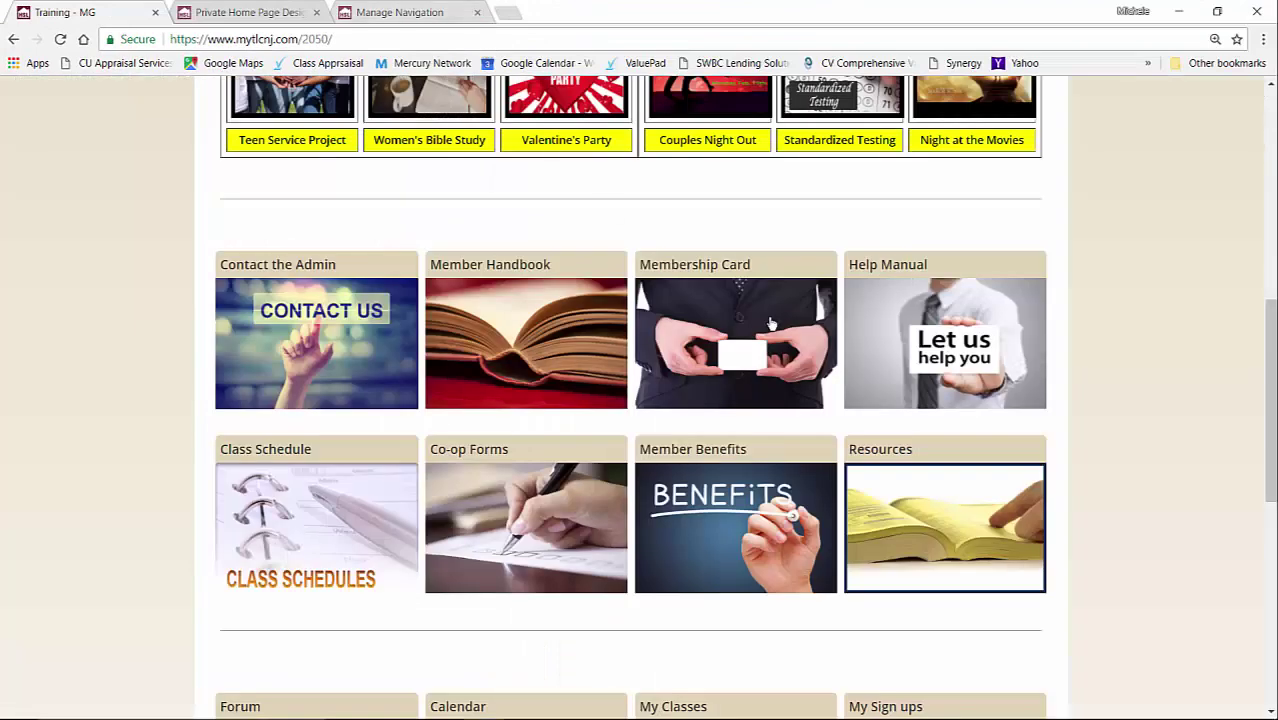
{"action": "scroll", "coordinate": [771, 322], "scroll_direction": "up", "scroll_amount": 2}
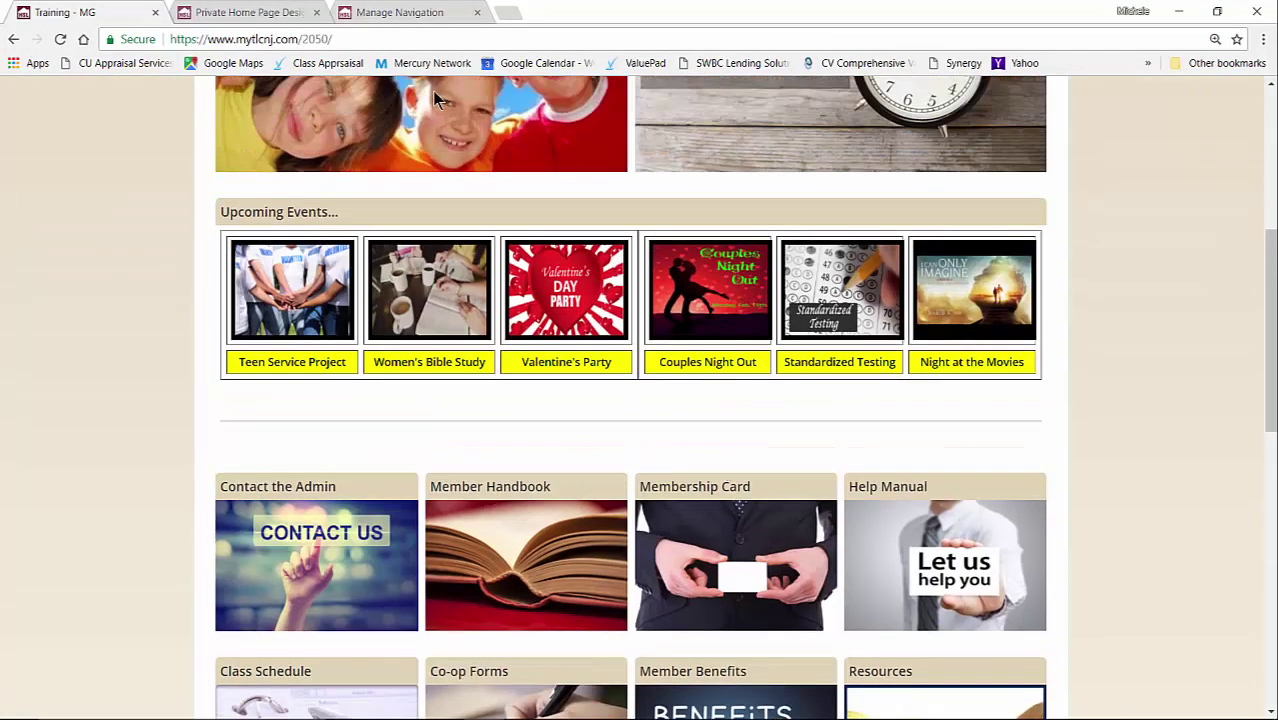
- Switch to the admin home page and start a new technical support ticket
{"action": "left_click", "coordinate": [282, 18]}
{"action": "scroll", "coordinate": [300, 160], "scroll_direction": "up", "scroll_amount": 5}
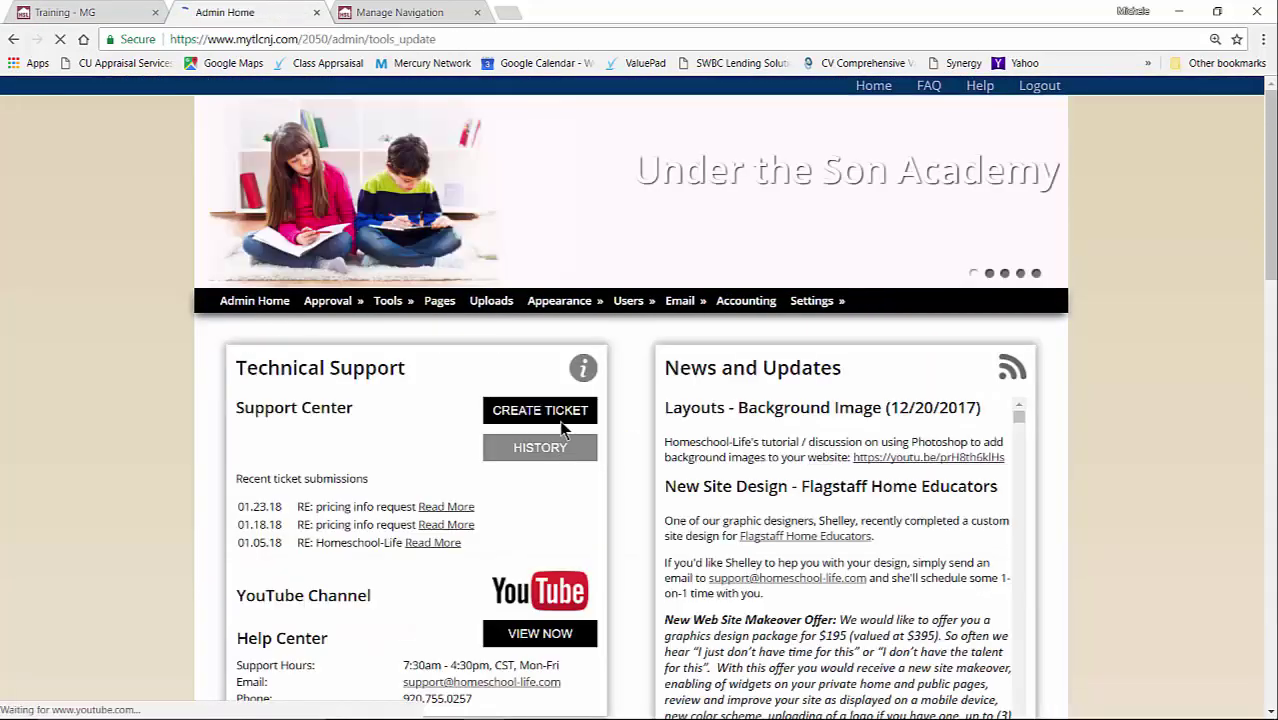
{"action": "left_click", "coordinate": [559, 408]}
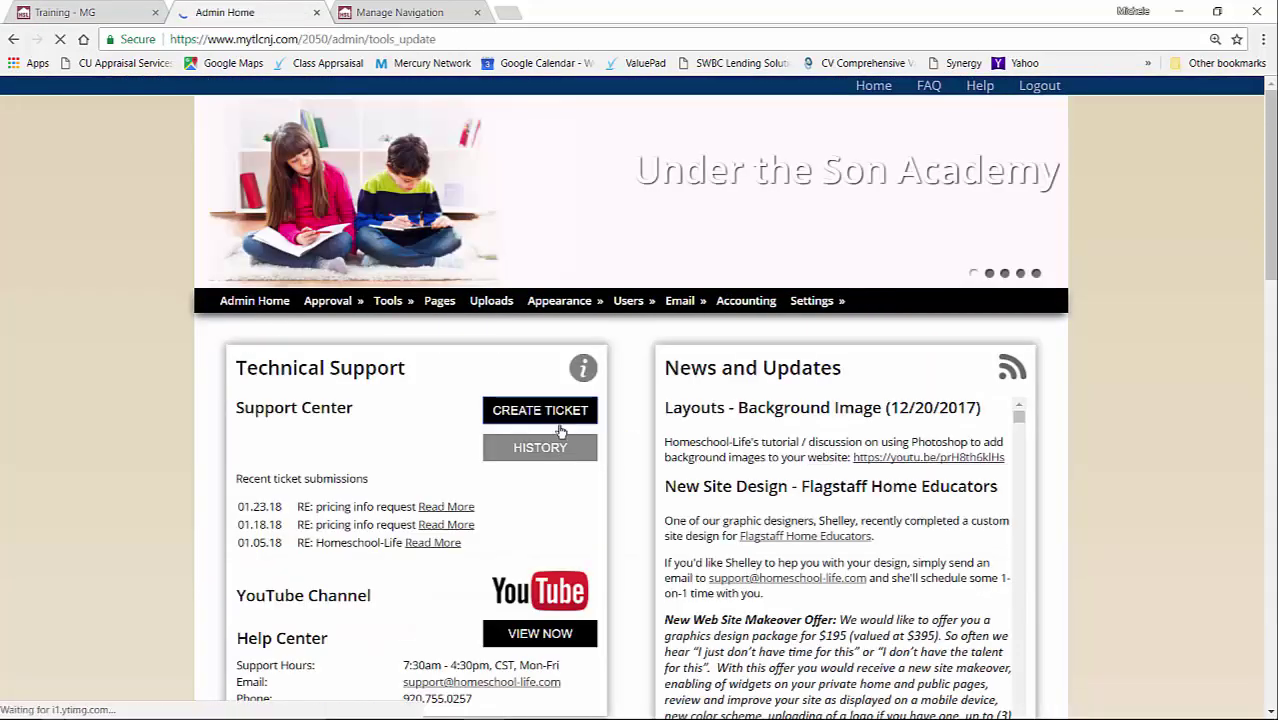